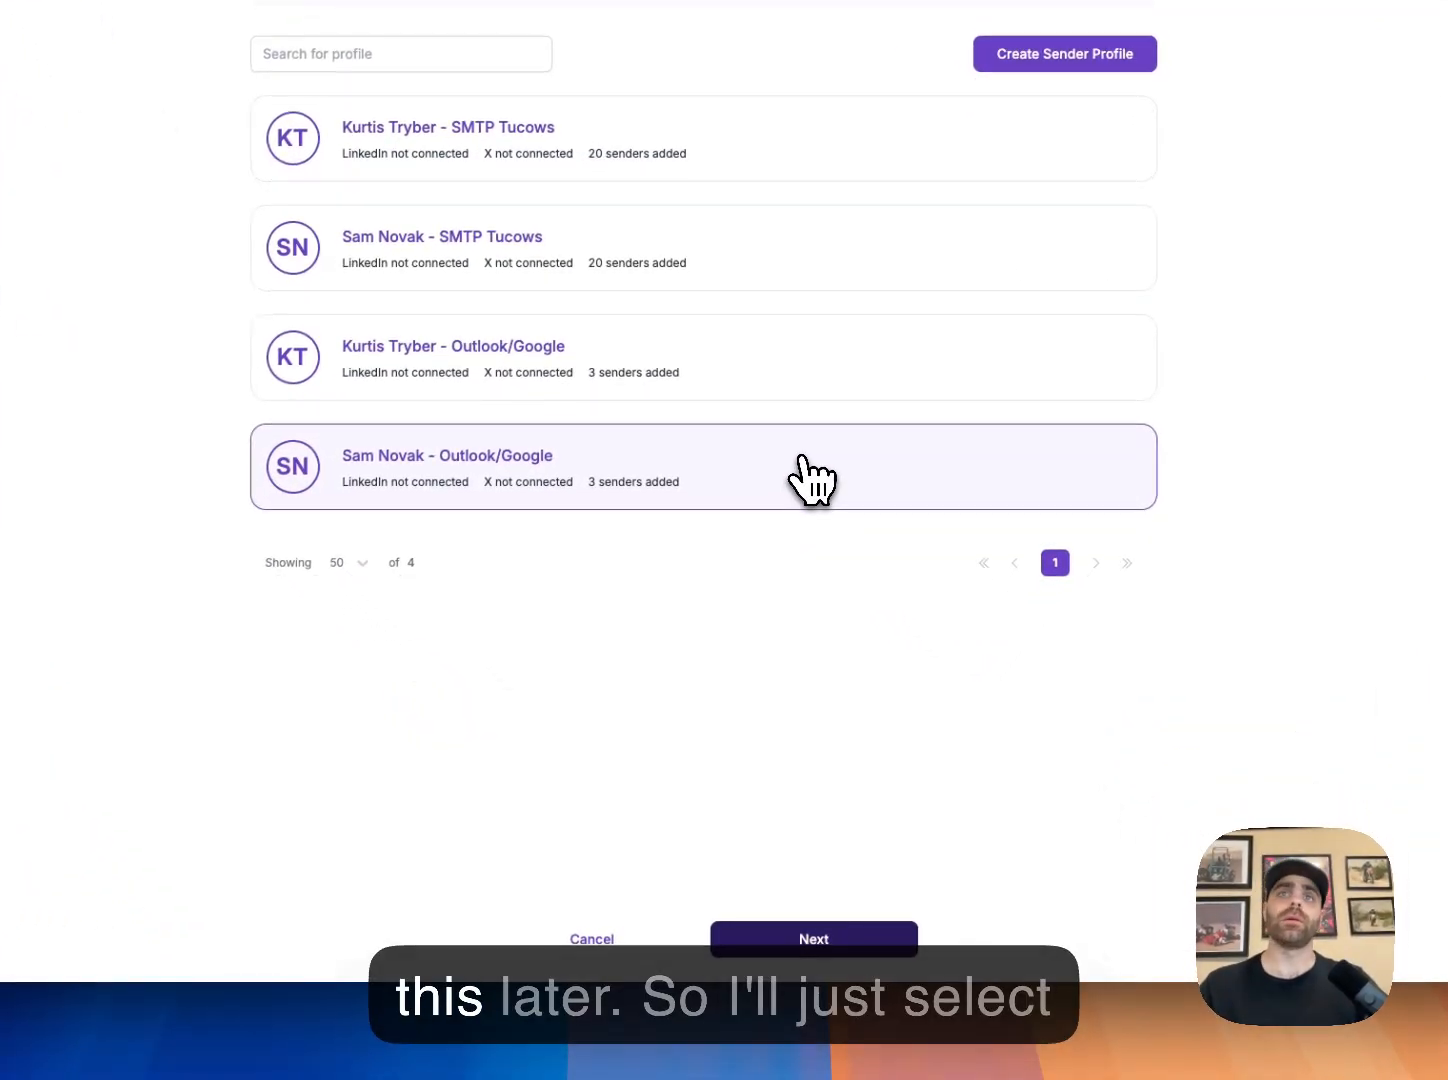
Pick the Outlook/Google sender profile and continue to the email provider choice
{"action": "left_click", "coordinate": [560, 380]}
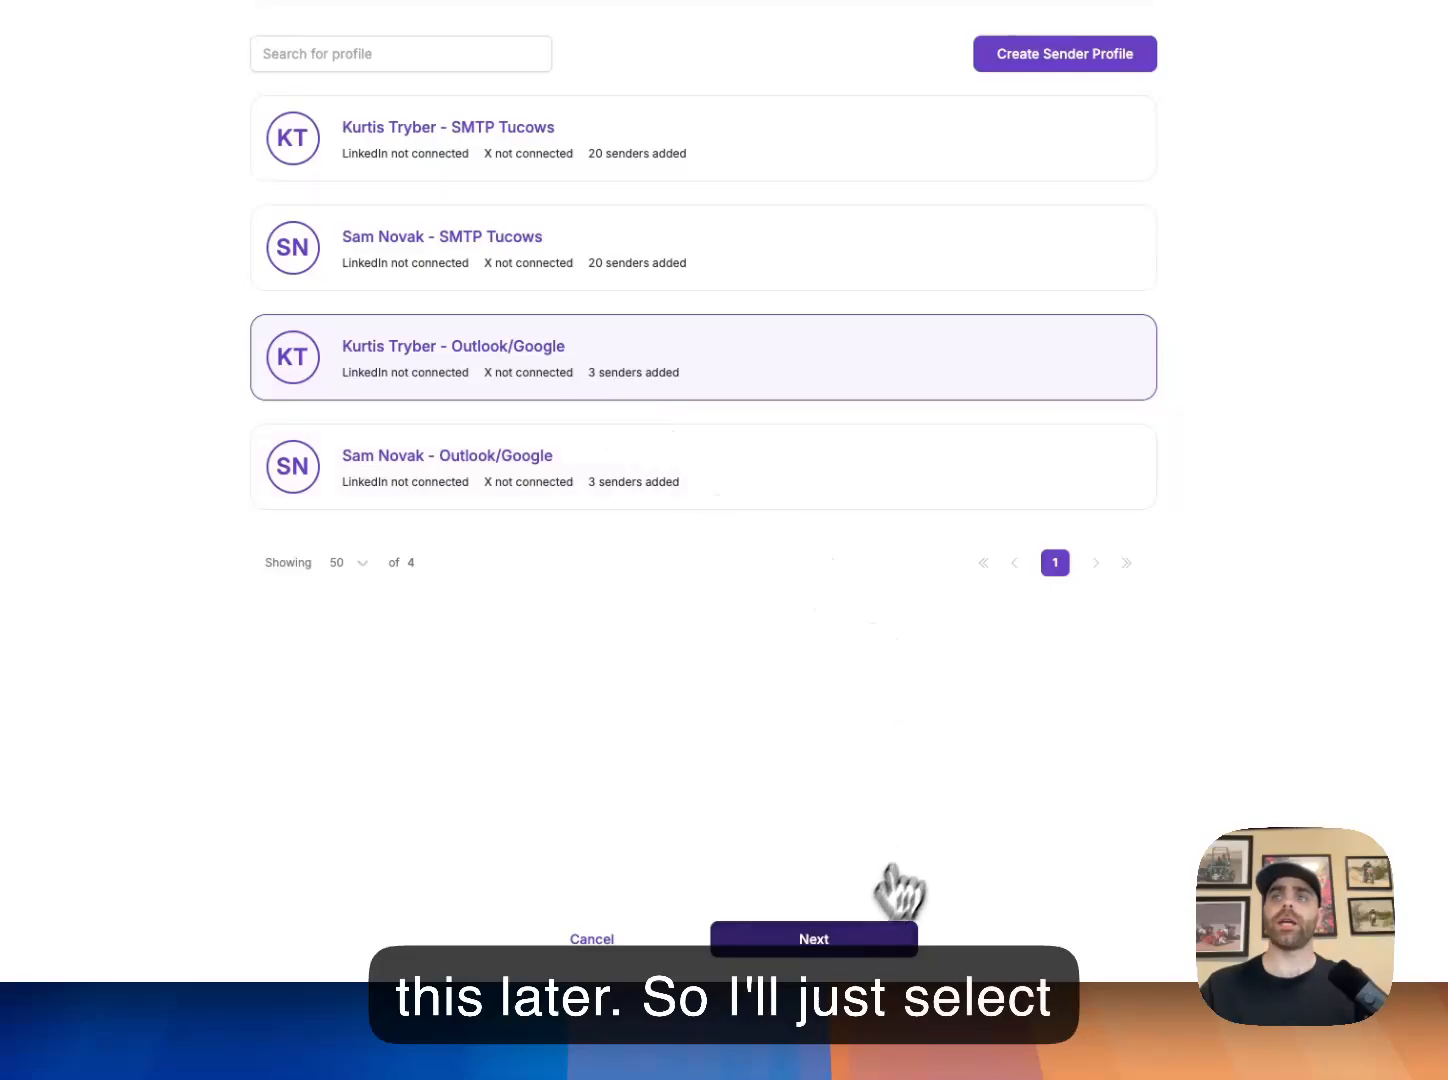
{"action": "left_click", "coordinate": [855, 945]}
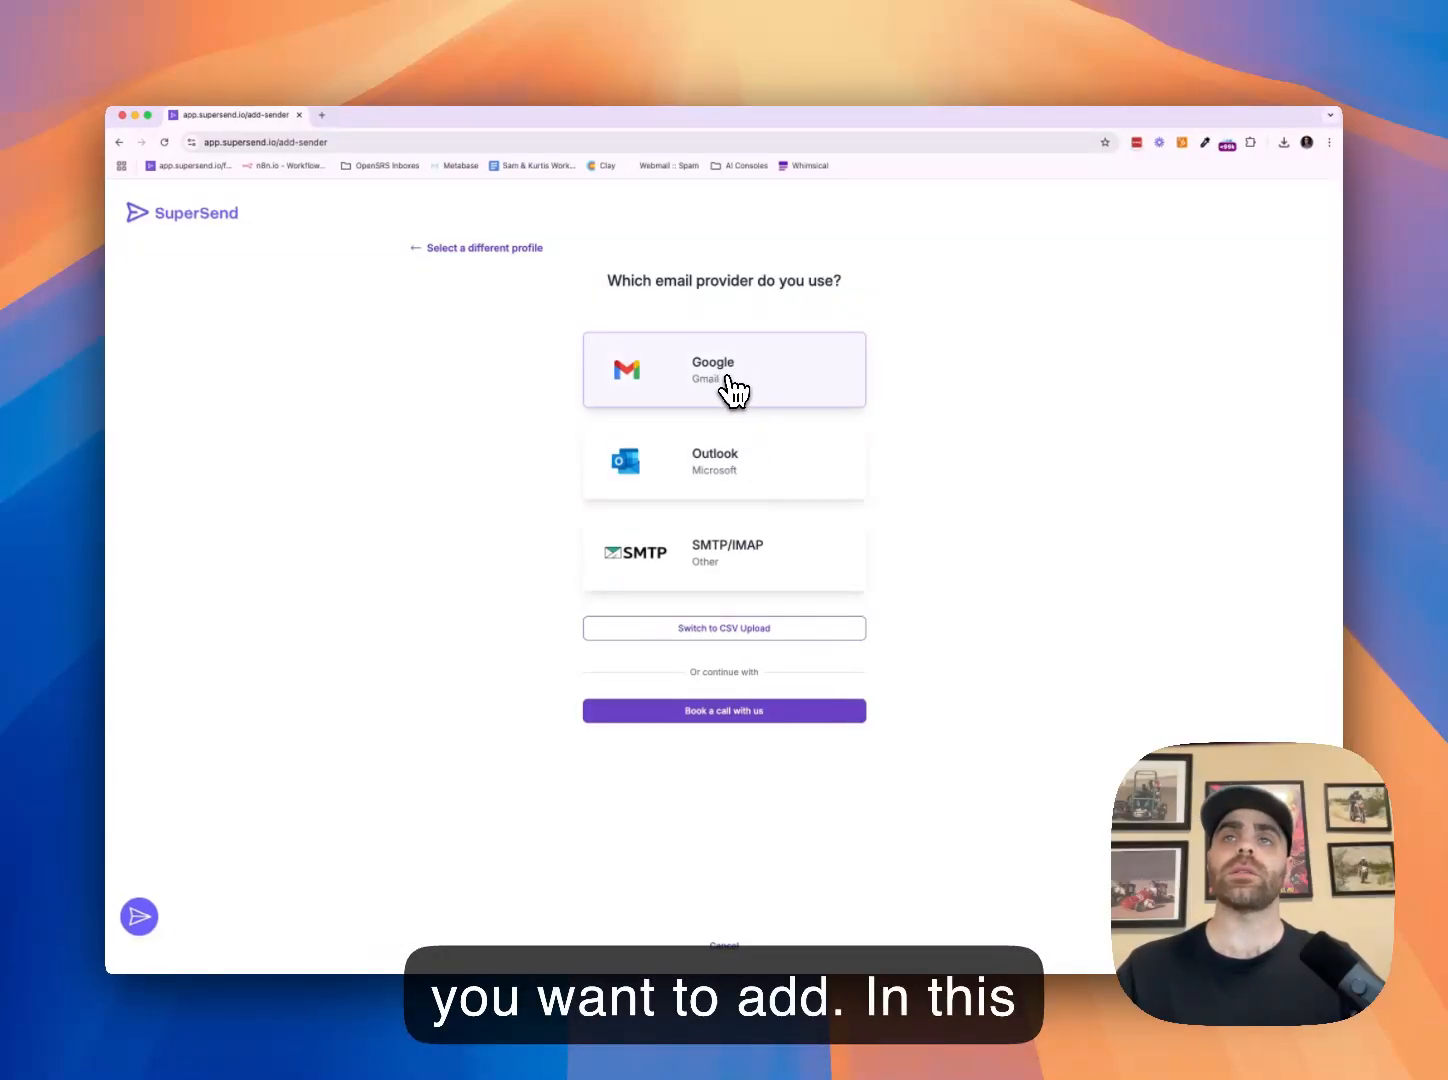
Choose Google (Gmail) as the provider and open Google Cloud Console from the setup guide
{"action": "left_click", "coordinate": [728, 381]}
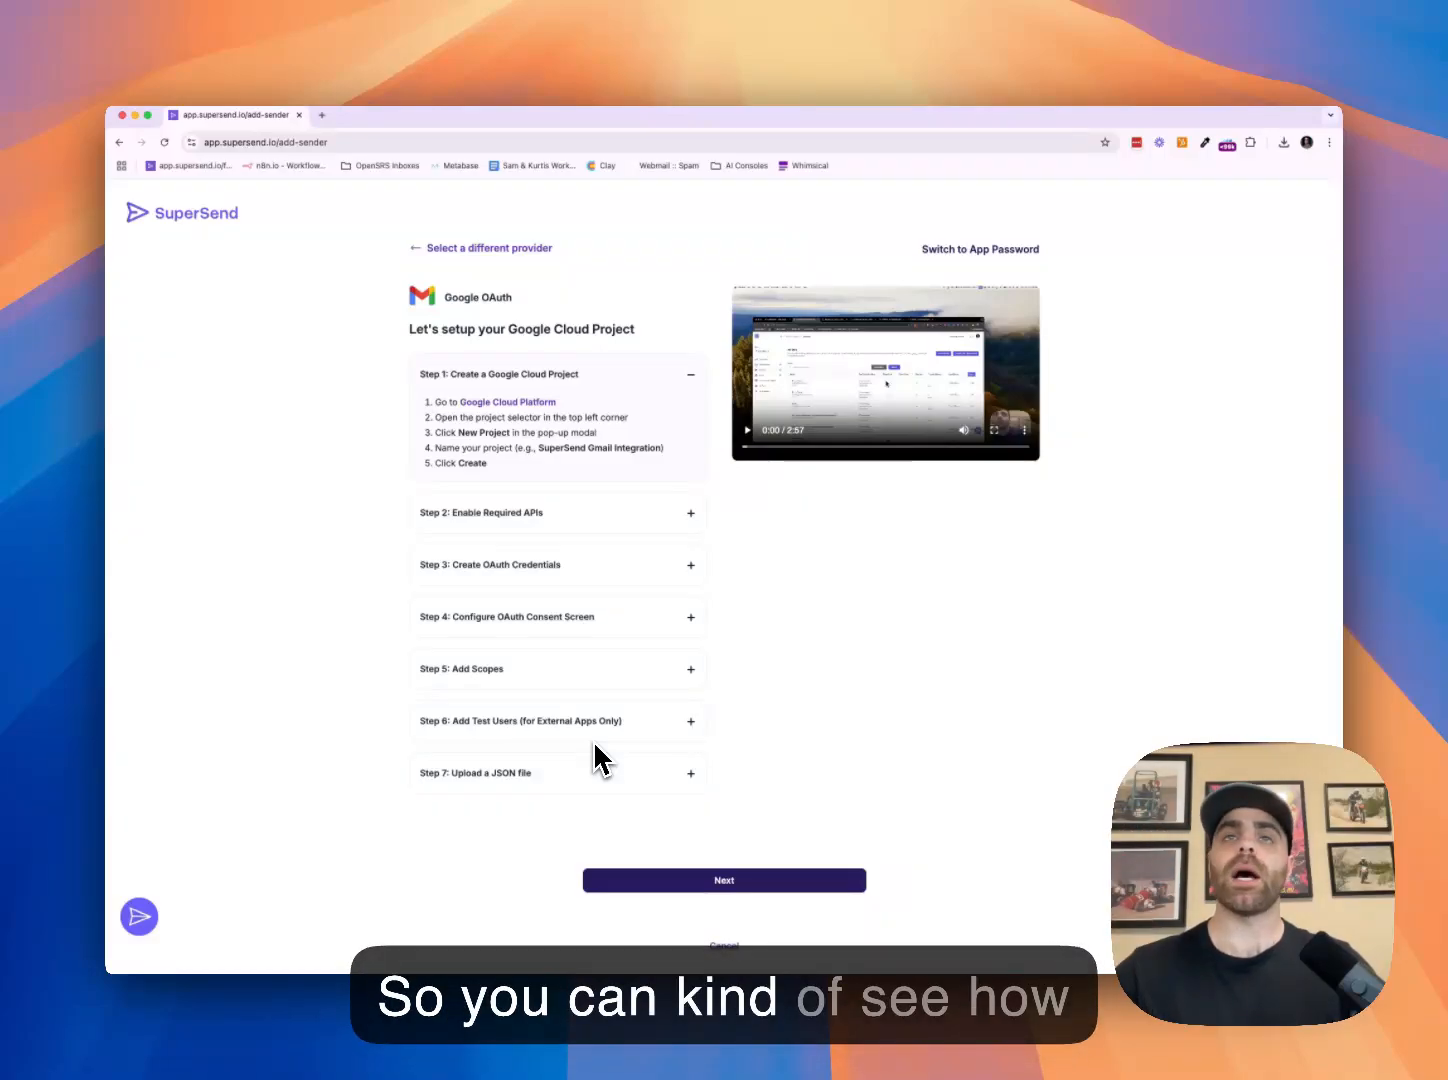
{"action": "left_click", "coordinate": [517, 403]}
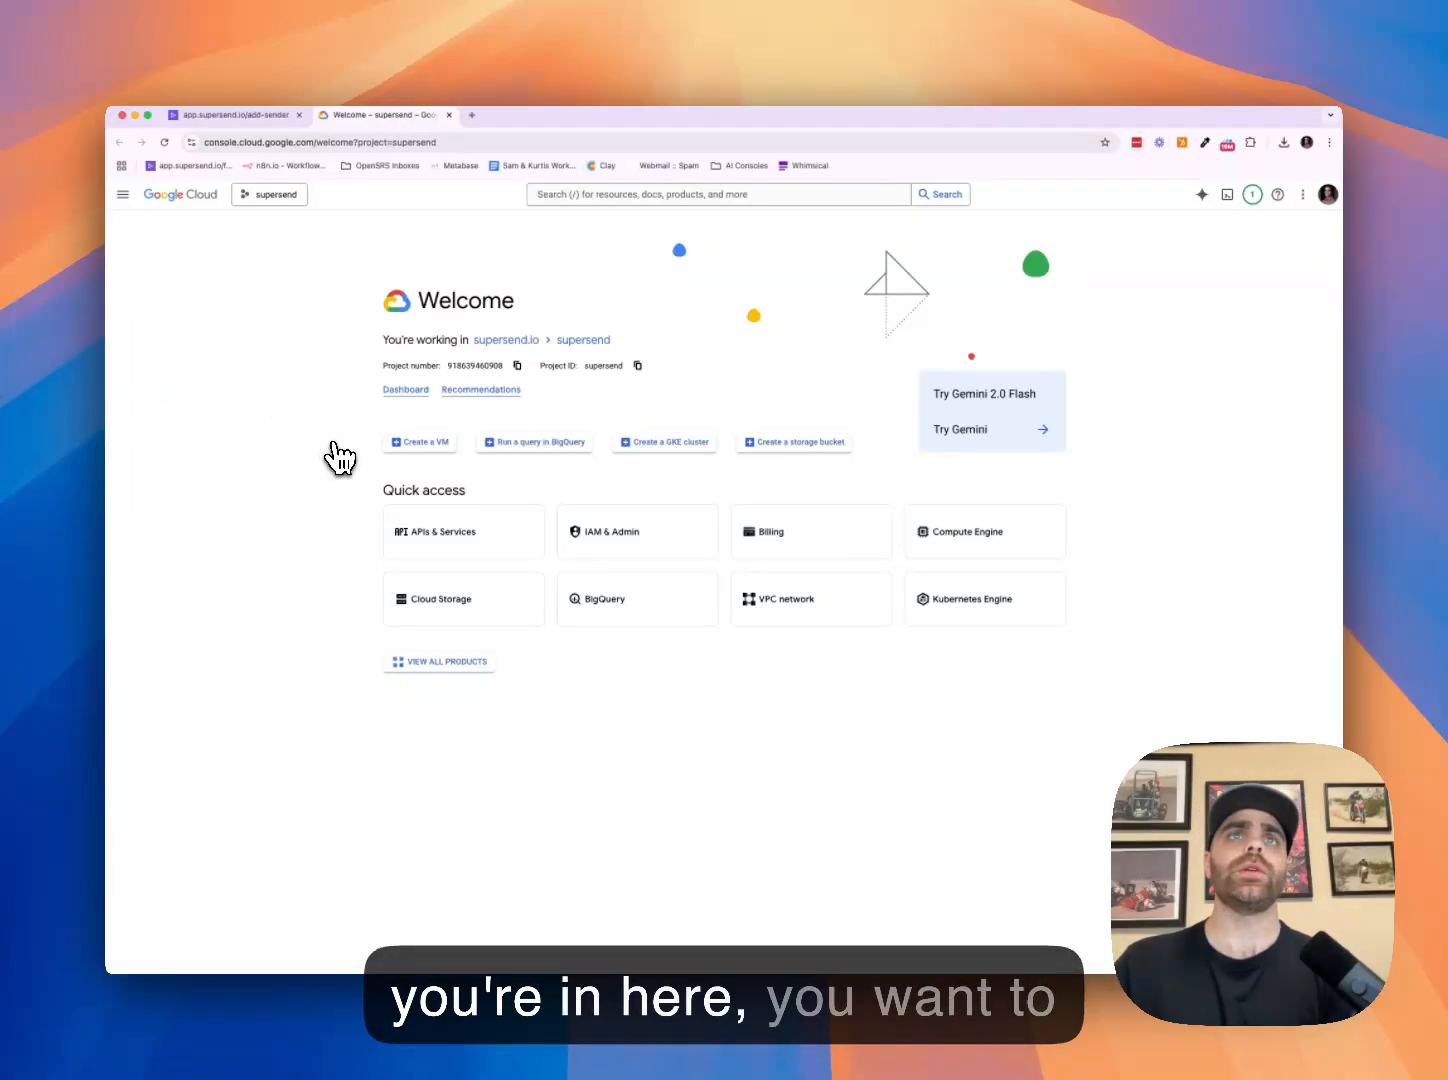
Create a new Google Cloud project named 'SuperSend - Delete me 2'
{"action": "left_click", "coordinate": [271, 197]}
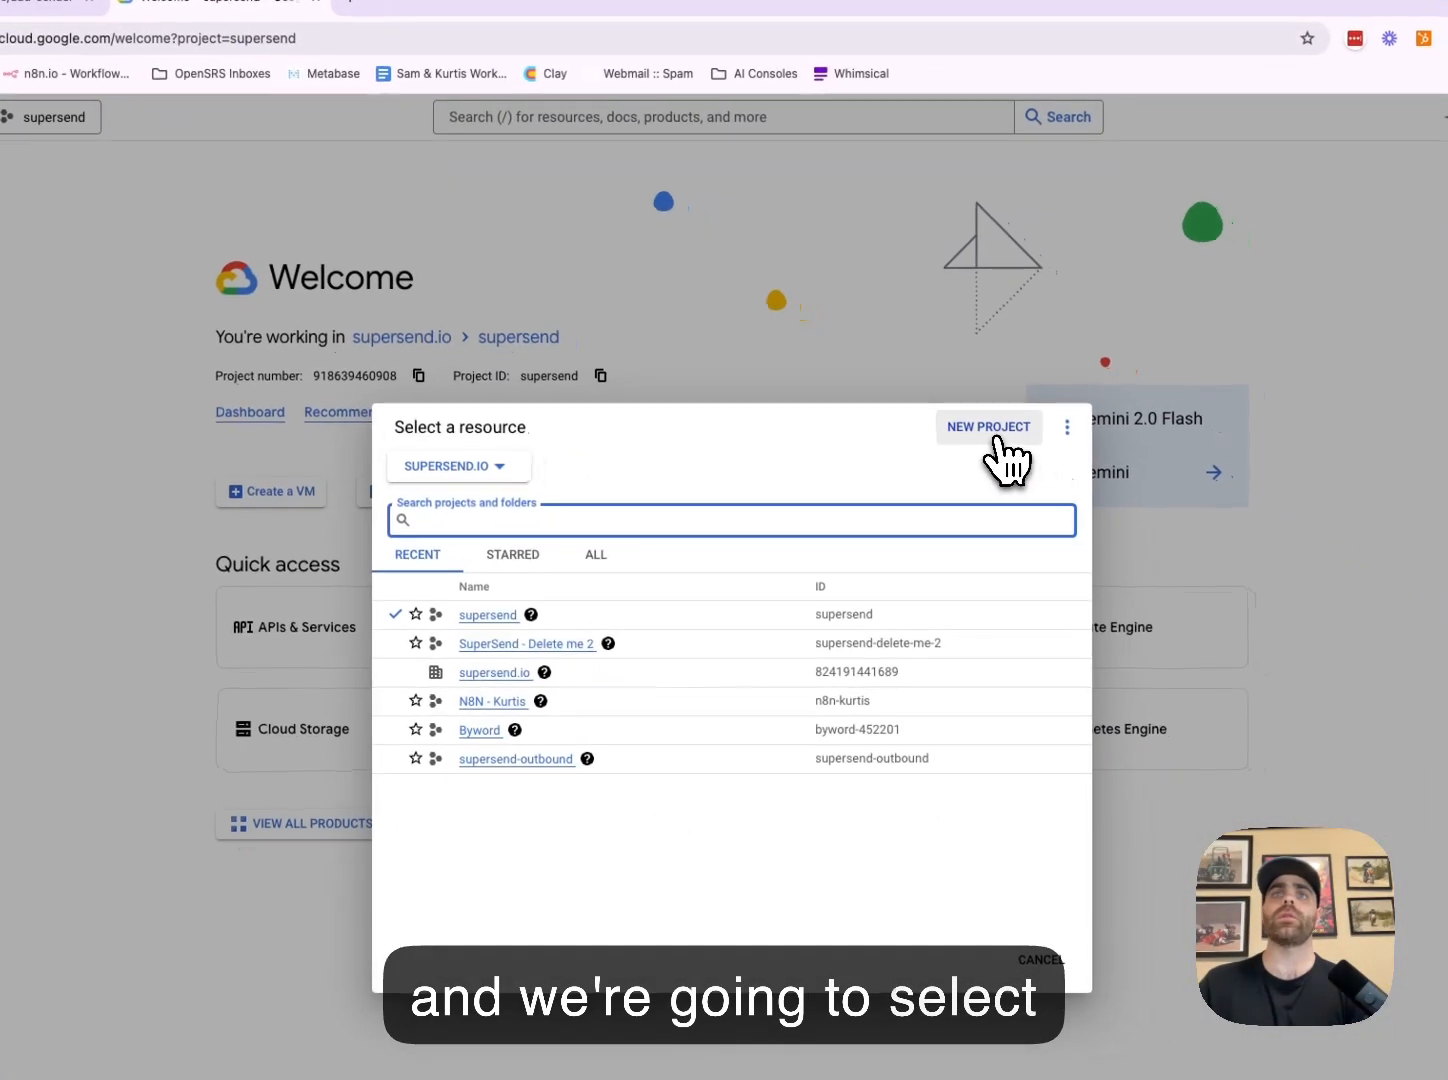
{"action": "left_click", "coordinate": [1000, 441]}
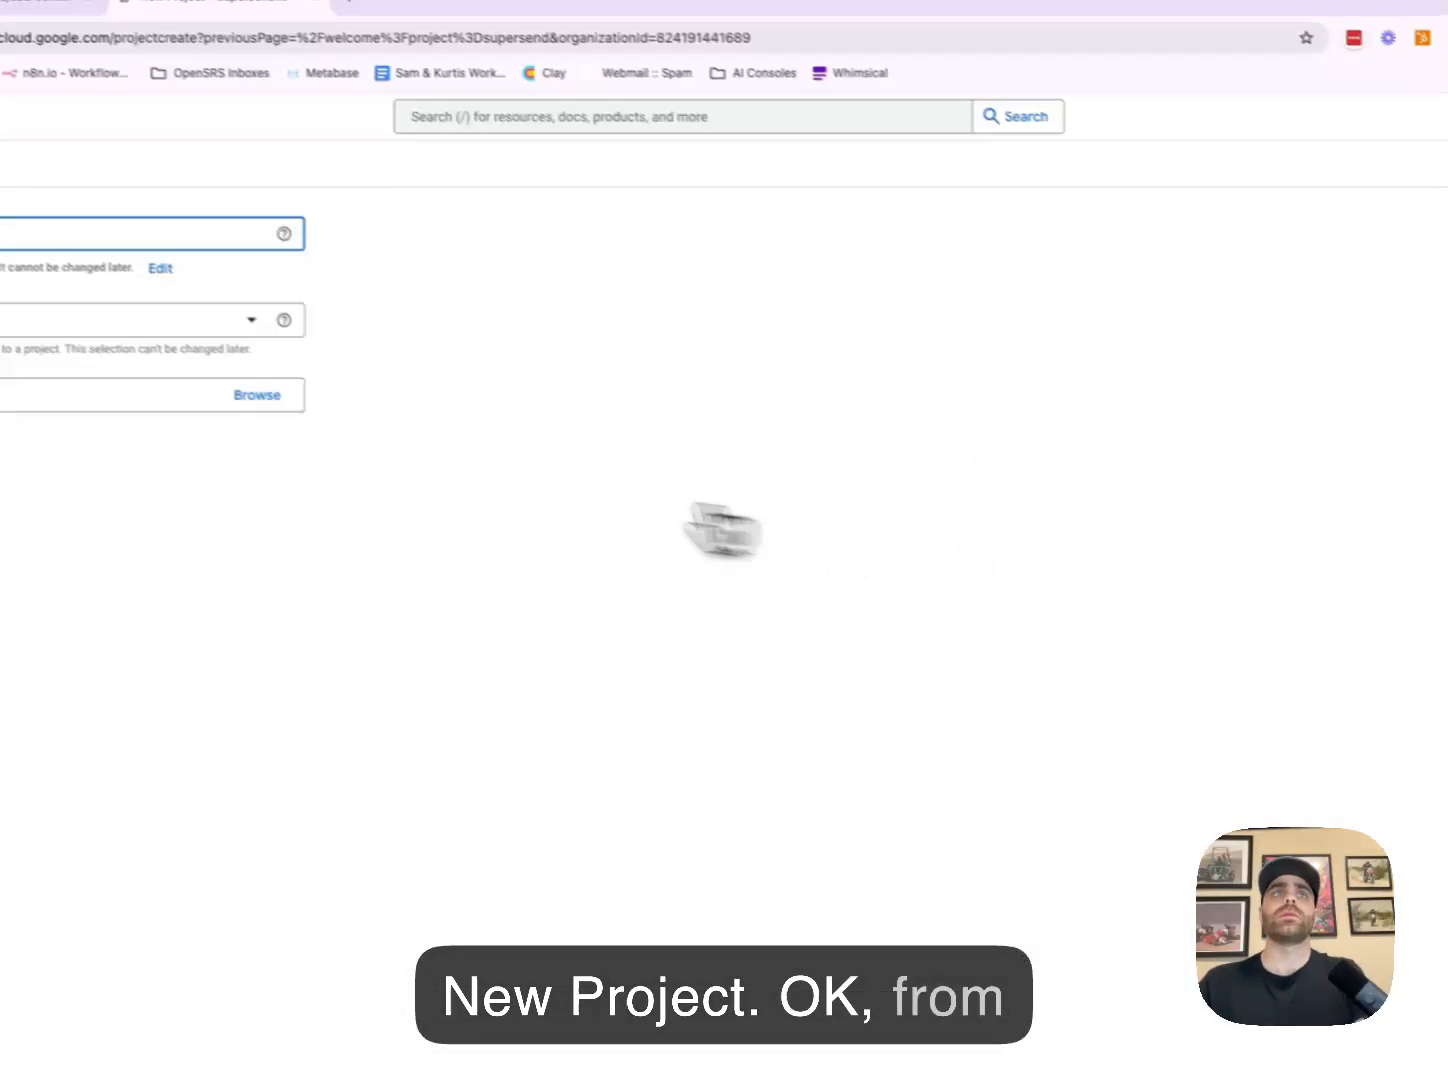
{"action": "type", "text": "Del"}
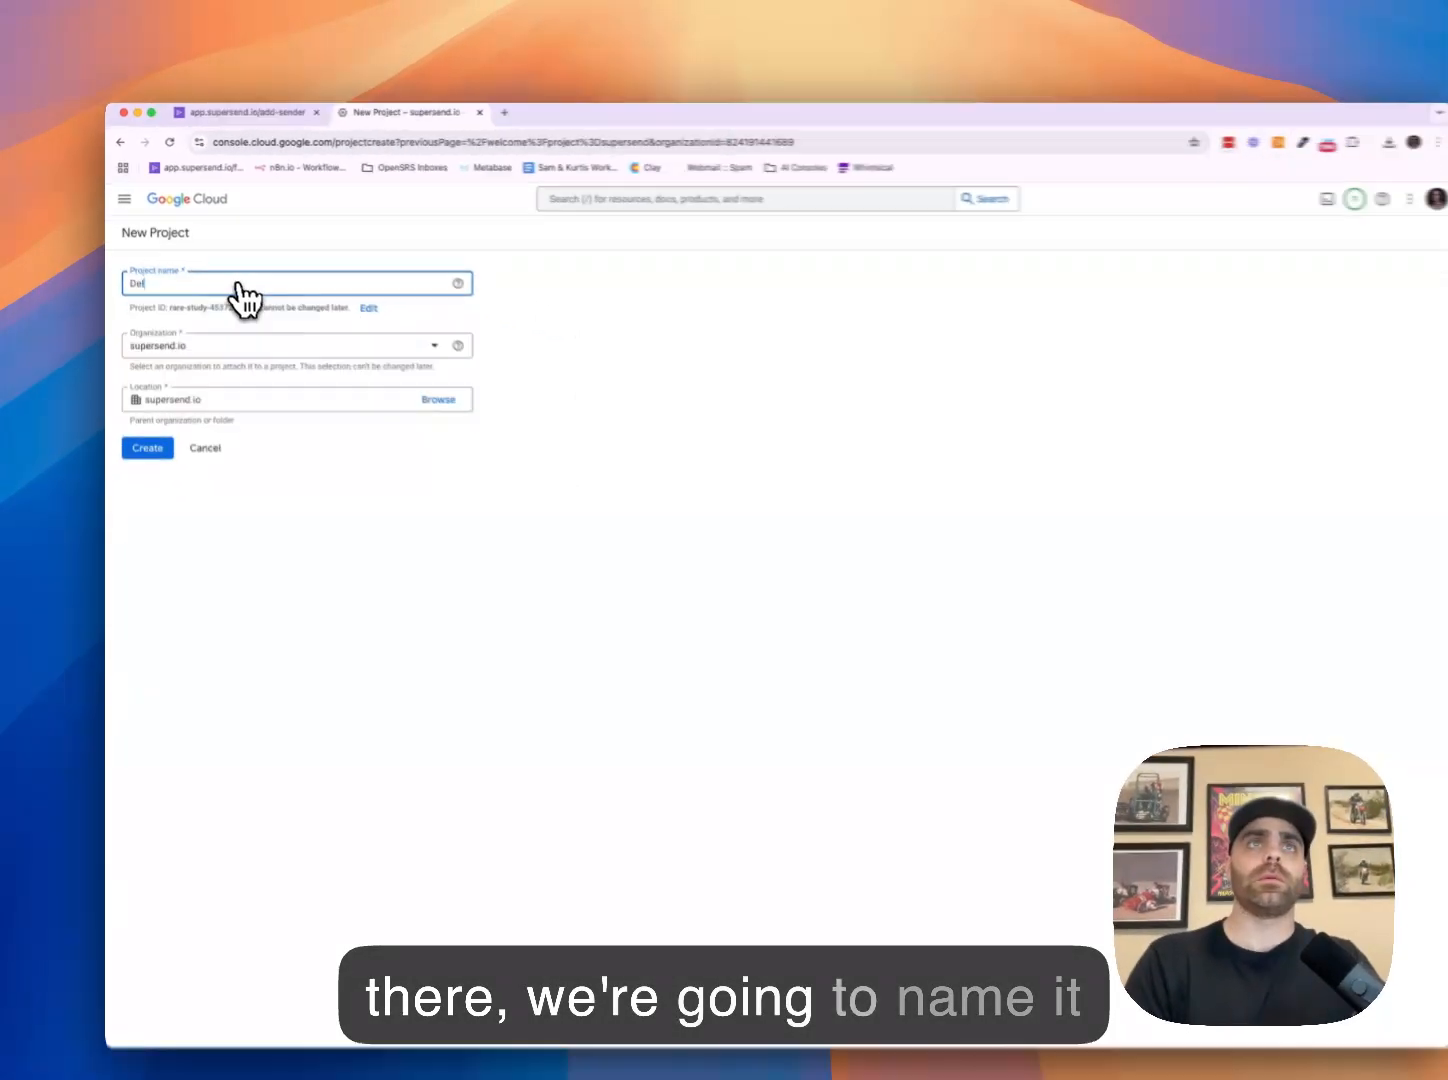
{"action": "key", "text": "BackSpace"}
{"action": "key", "text": "BackSpace"}
{"action": "key", "text": "BackSpace"}
{"action": "type", "text": "SuperSend - Delete me 2"}
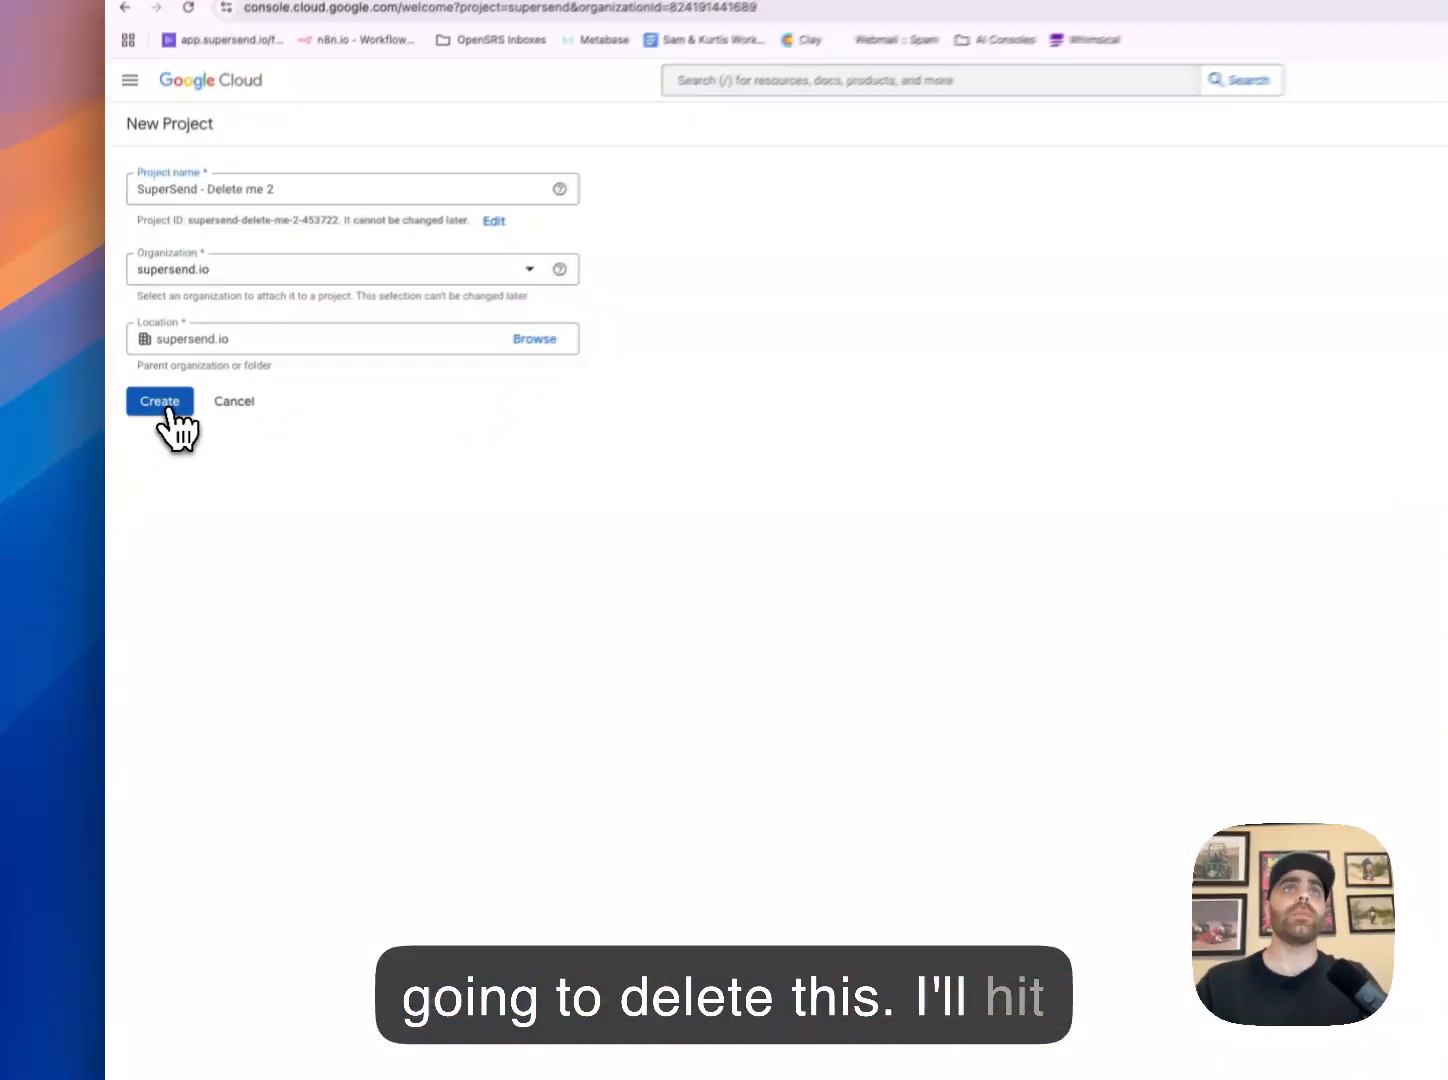
{"action": "left_click", "coordinate": [145, 423]}
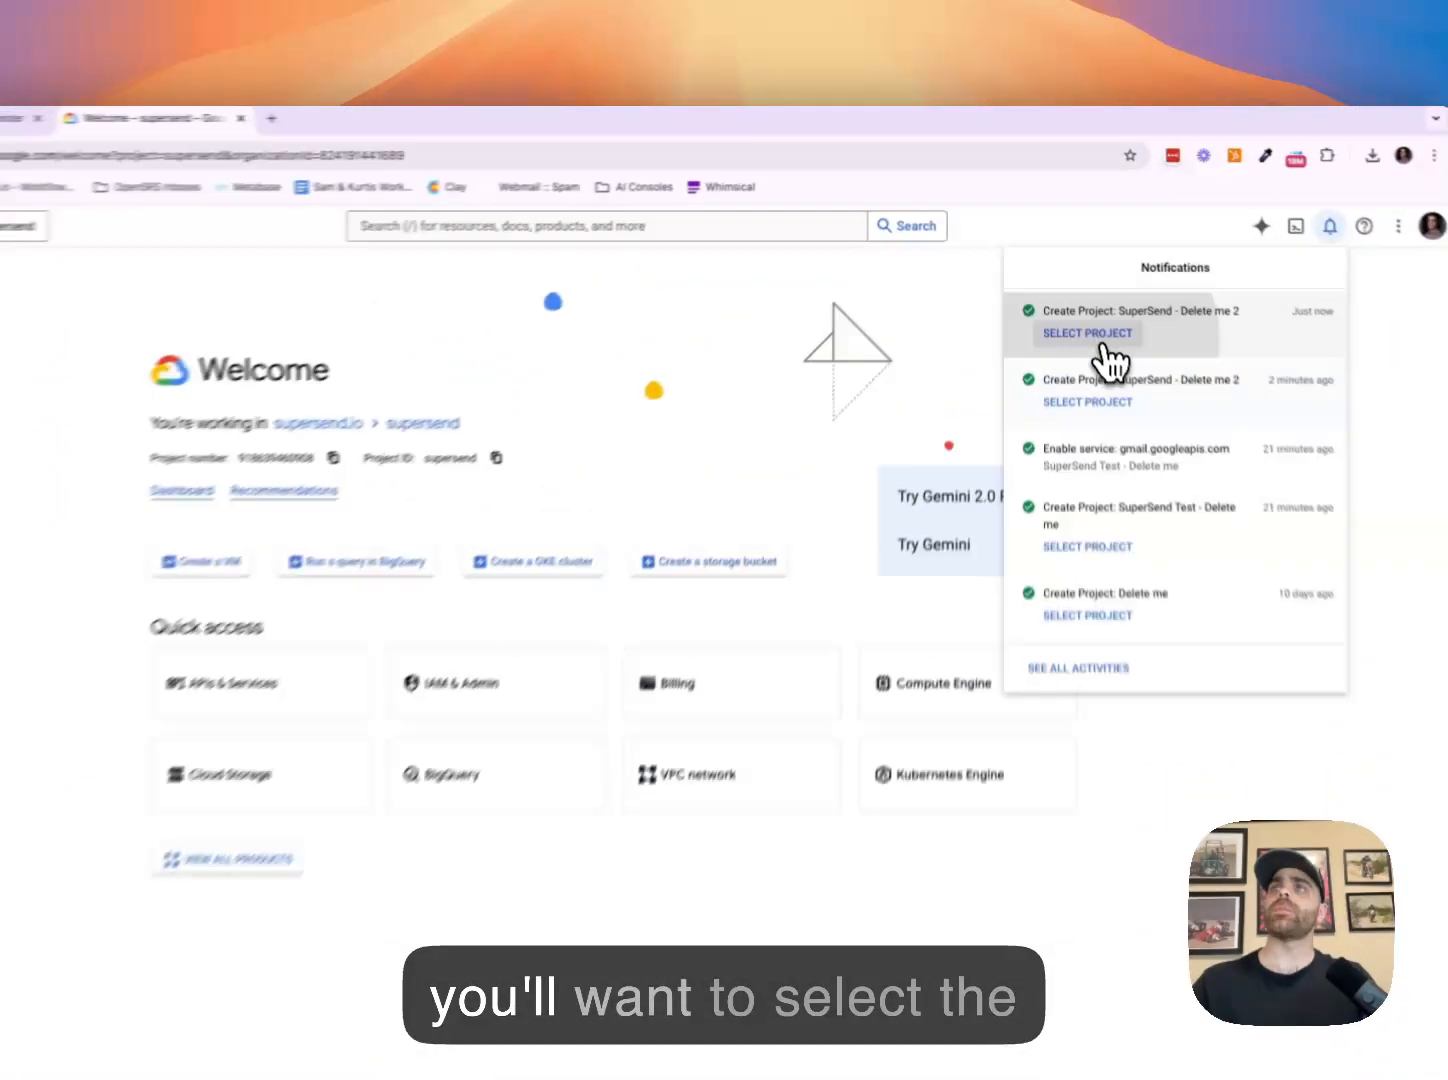
Switch to the SuperSend - Delete me 2 project and search the console for 'gmail api'
{"action": "left_click", "coordinate": [1076, 274]}
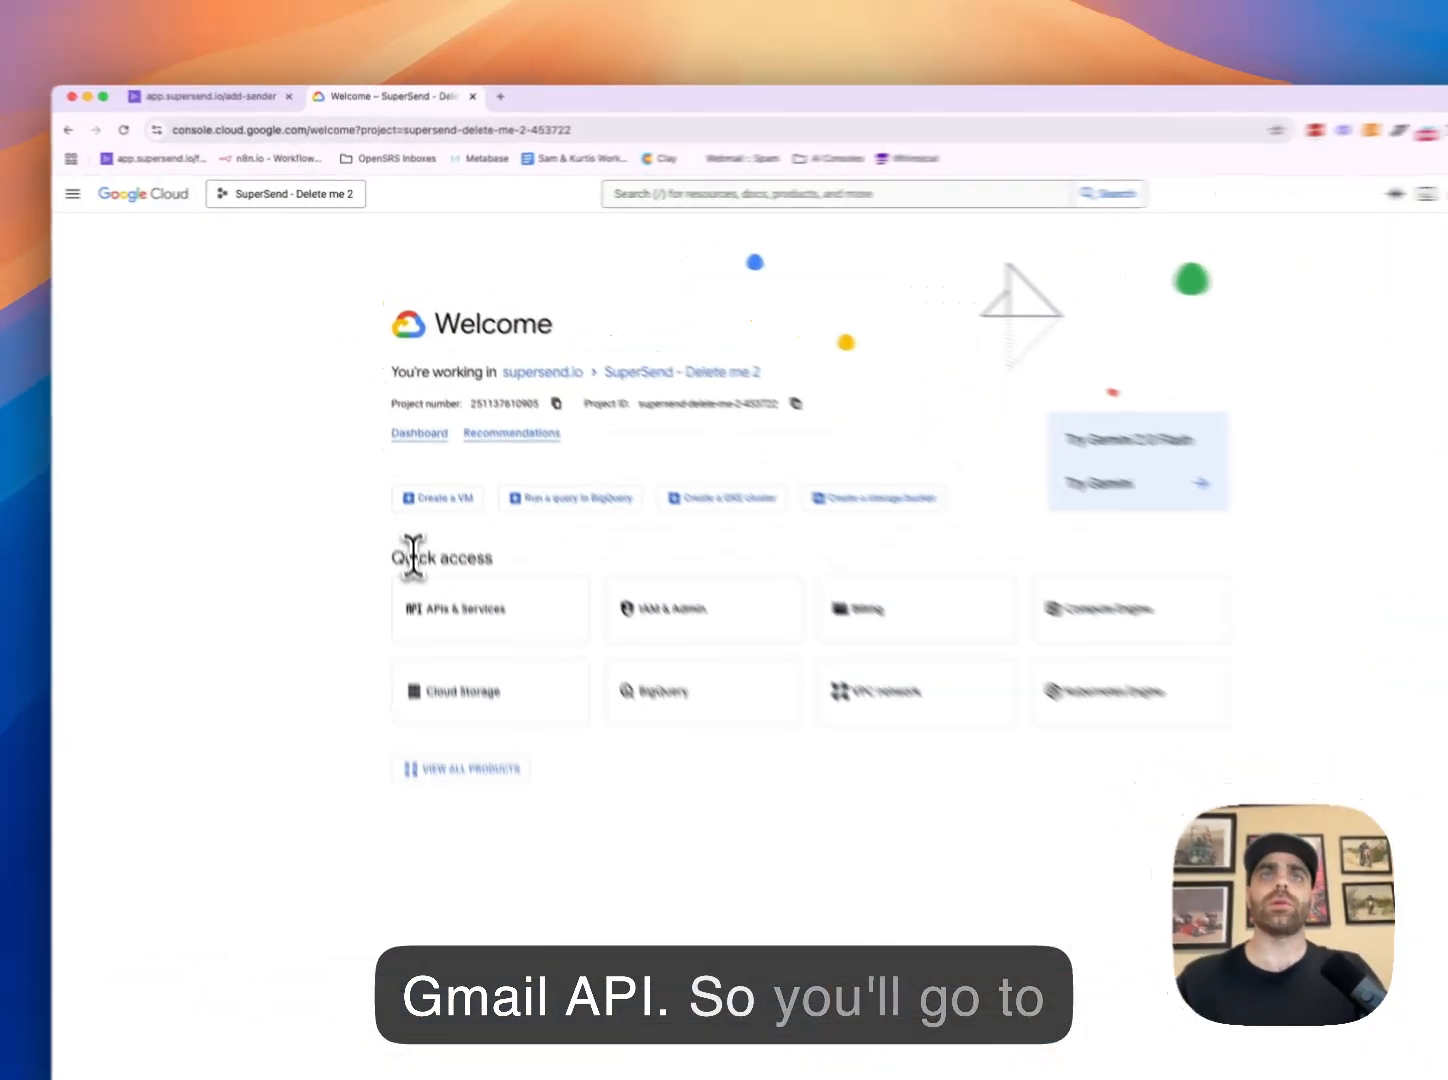
{"action": "left_click_drag", "start_coordinate": [395, 491], "coordinate": [460, 491]}
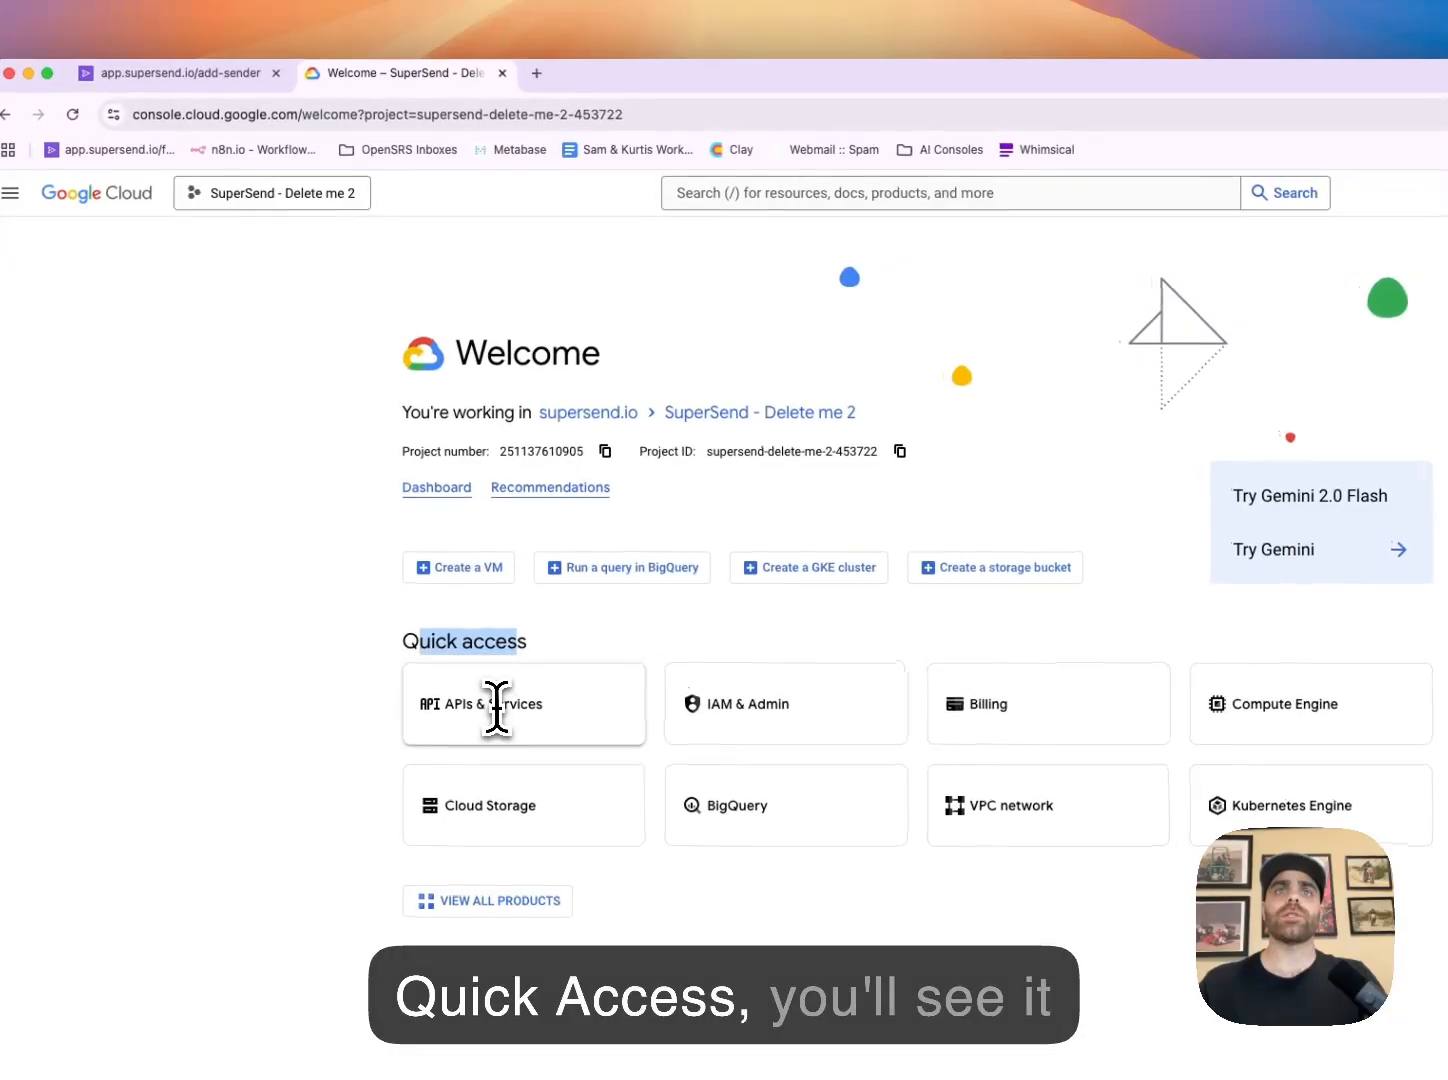
{"action": "left_click", "coordinate": [786, 195]}
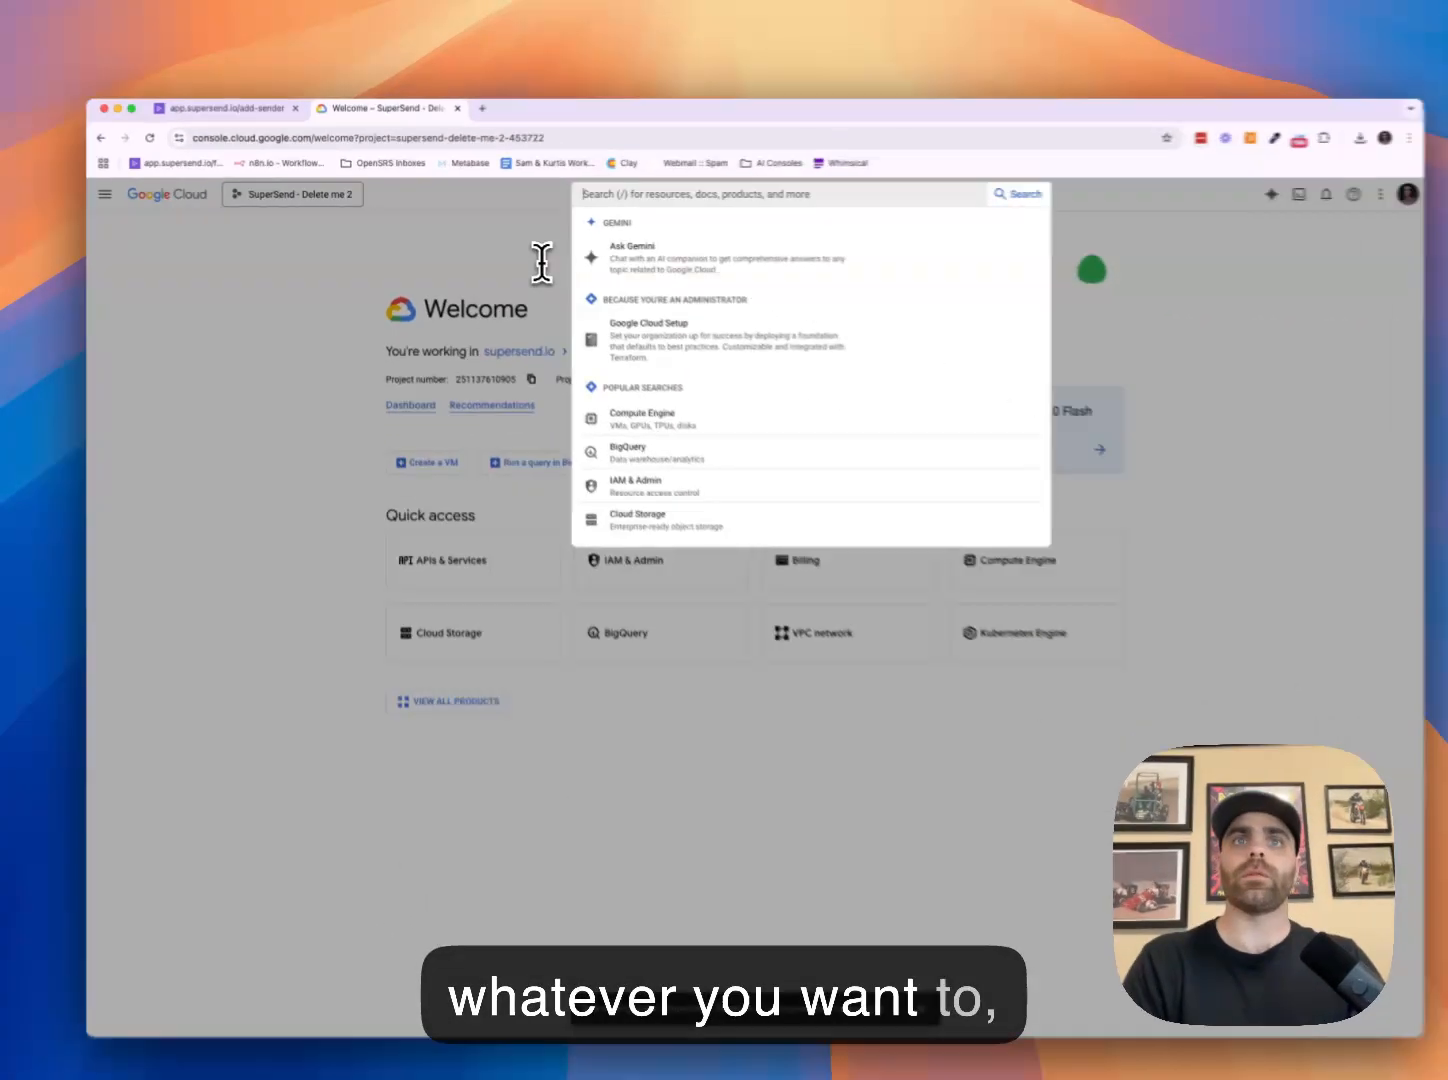
{"action": "type", "text": "api"}
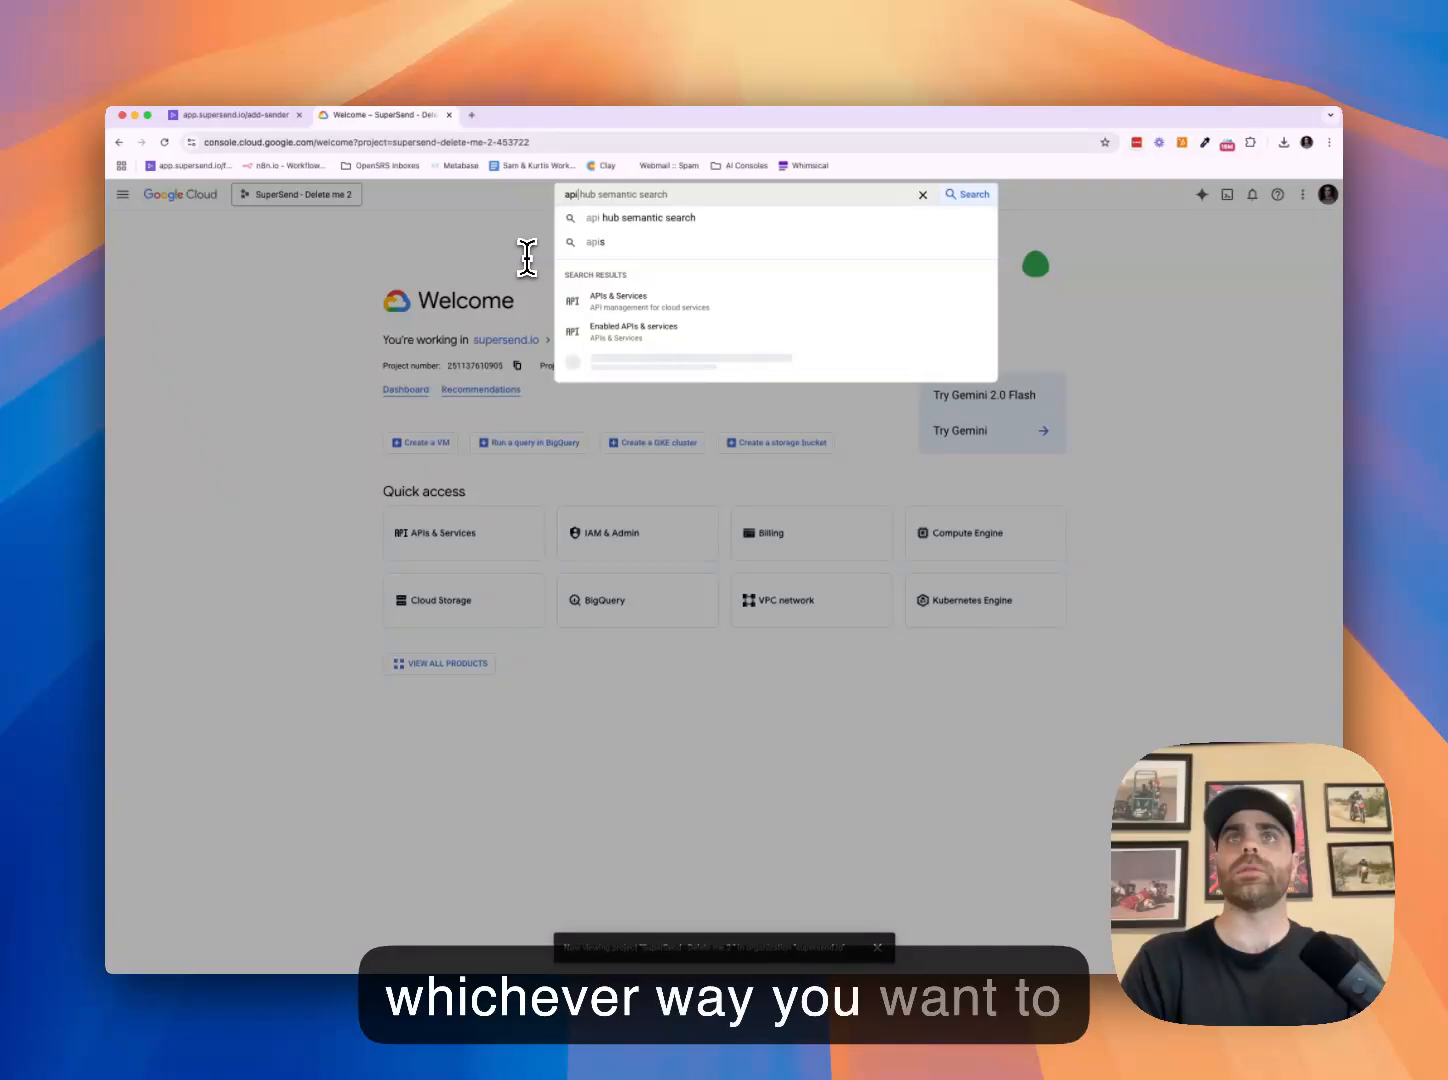
{"action": "key", "text": "BackSpace"}
{"action": "key", "text": "BackSpace"}
{"action": "key", "text": "BackSpace"}
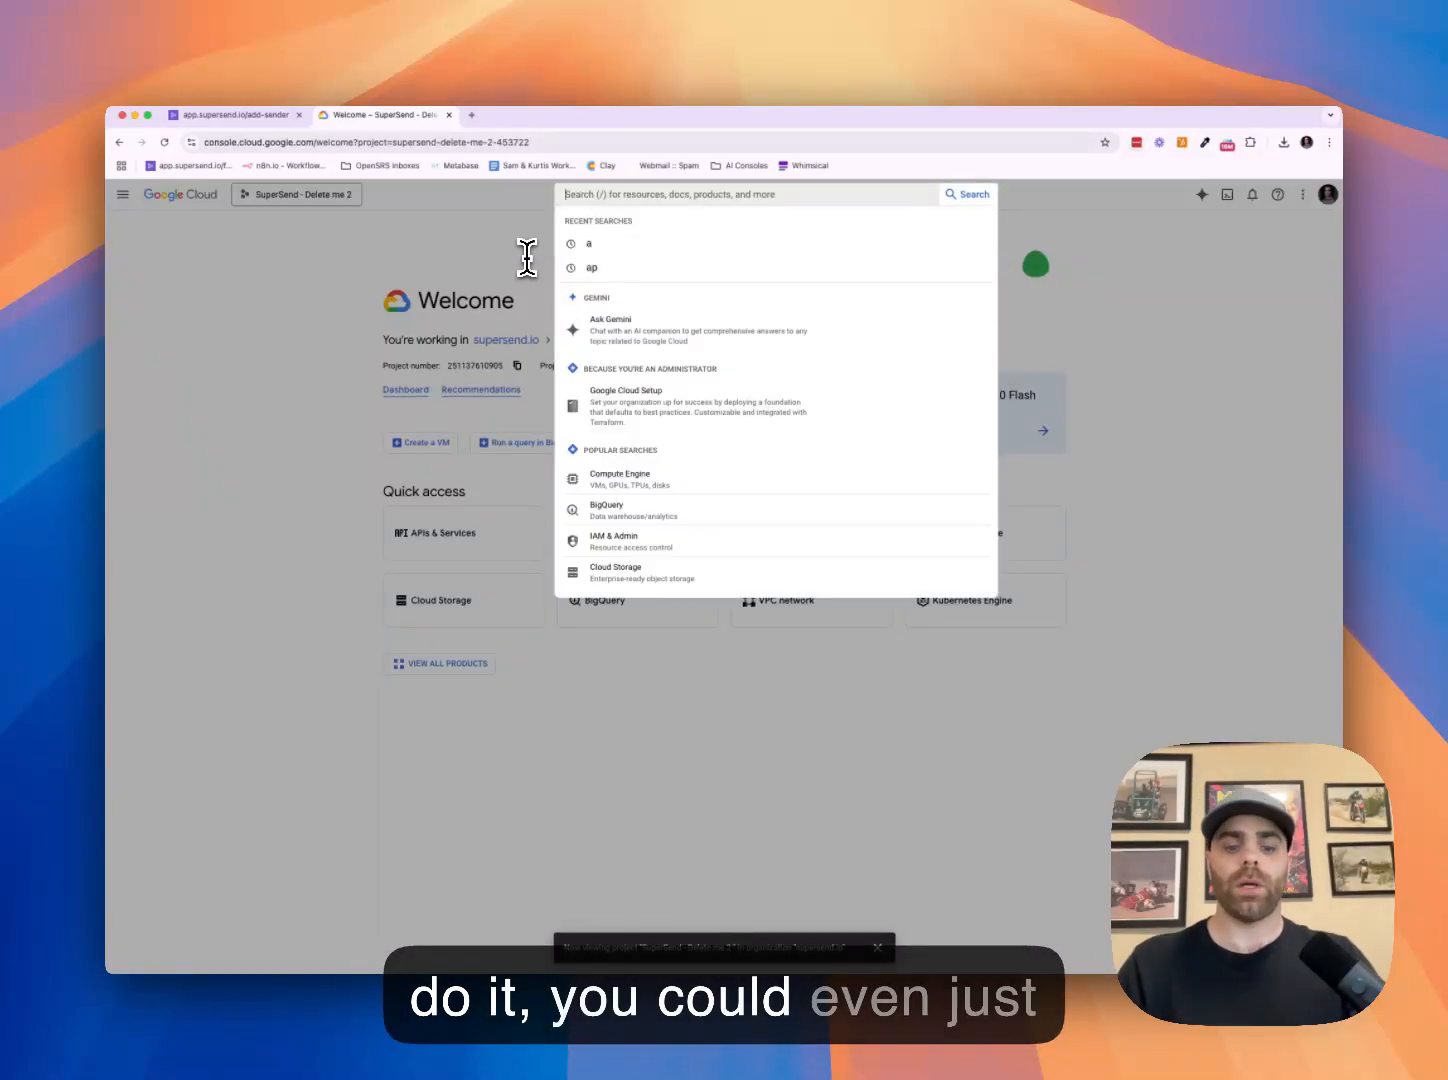
{"action": "type", "text": "gmail api"}
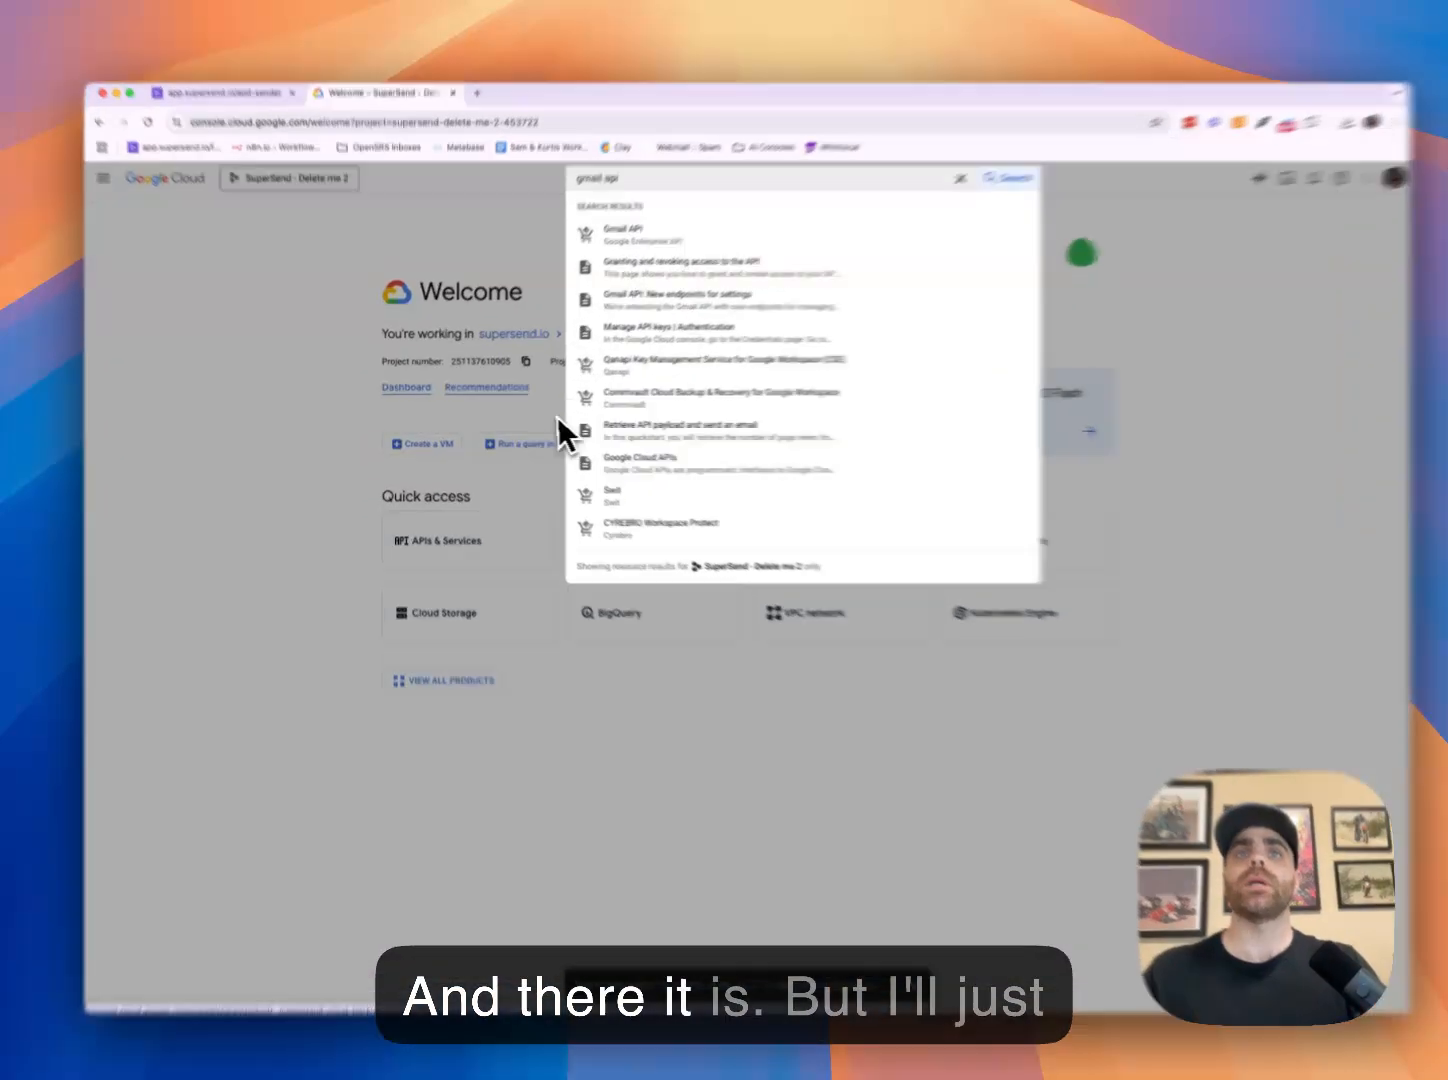
{"action": "left_click", "coordinate": [504, 480]}
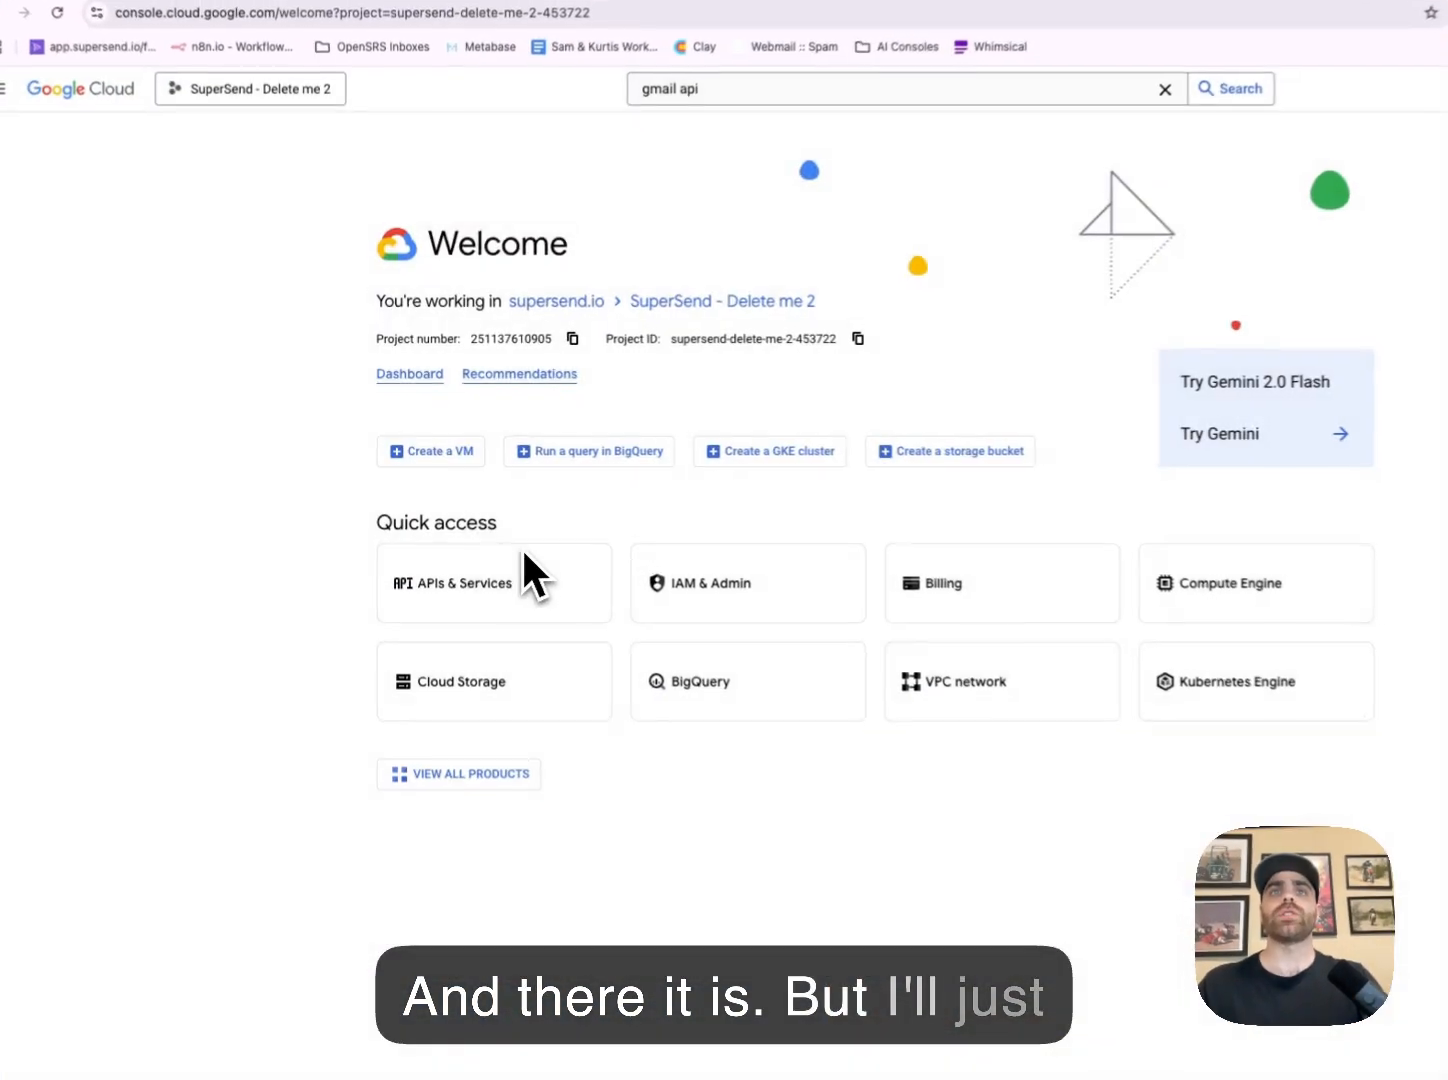
Find the Gmail API in the API library and enable it for this project
{"action": "left_click", "coordinate": [463, 540]}
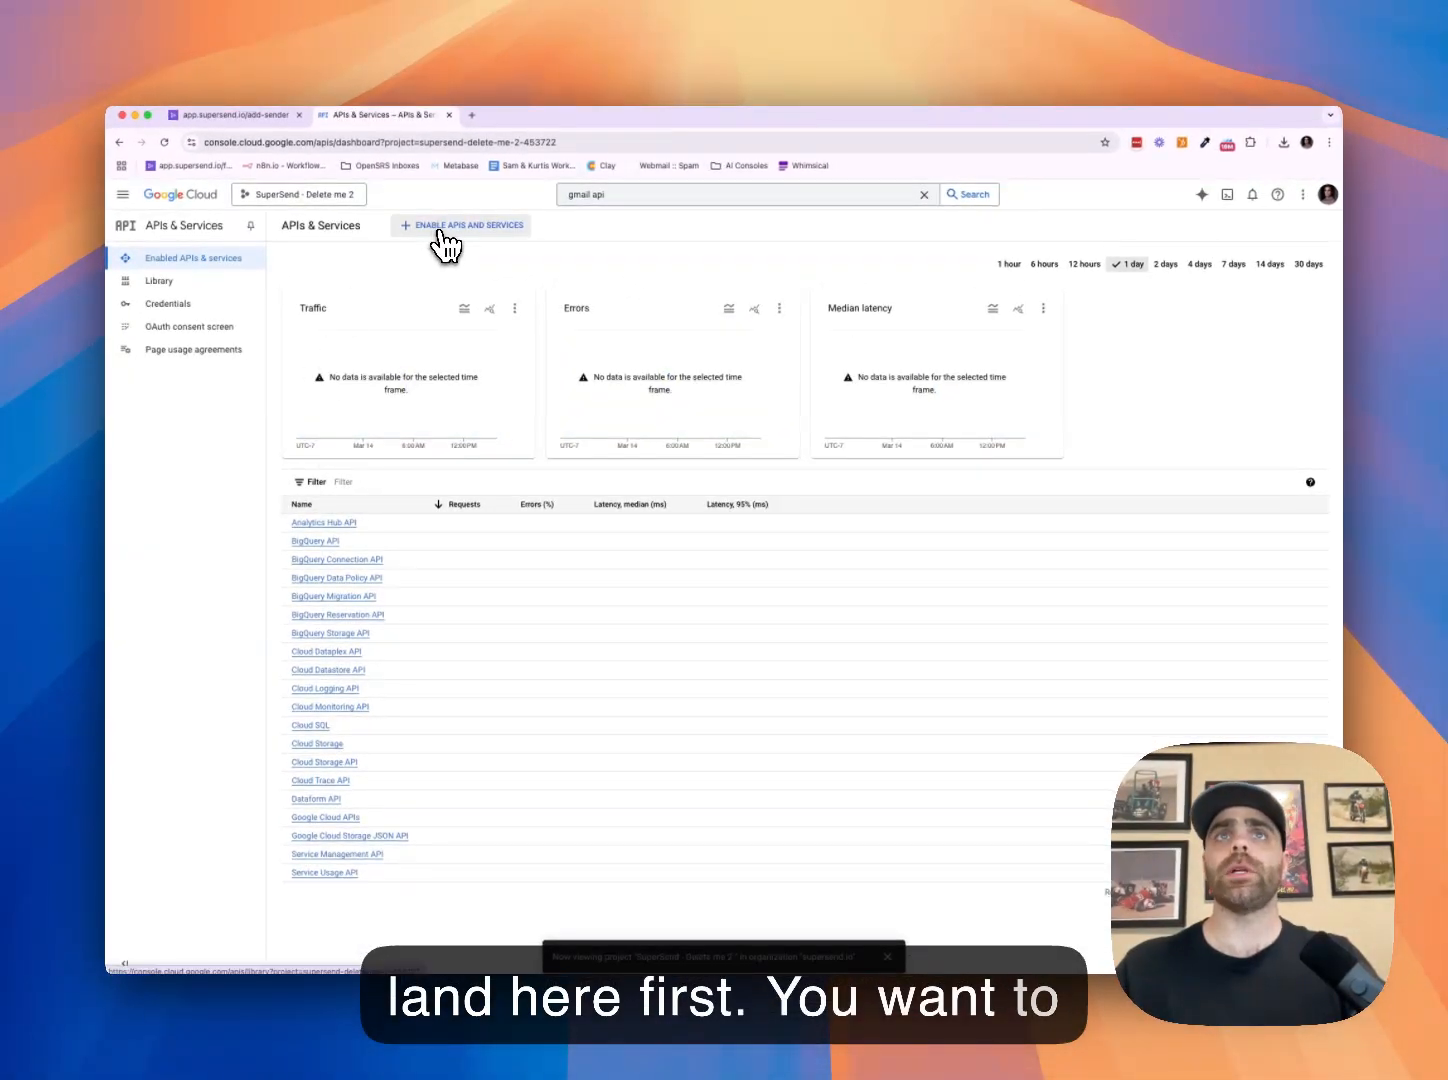
{"action": "left_click", "coordinate": [466, 234]}
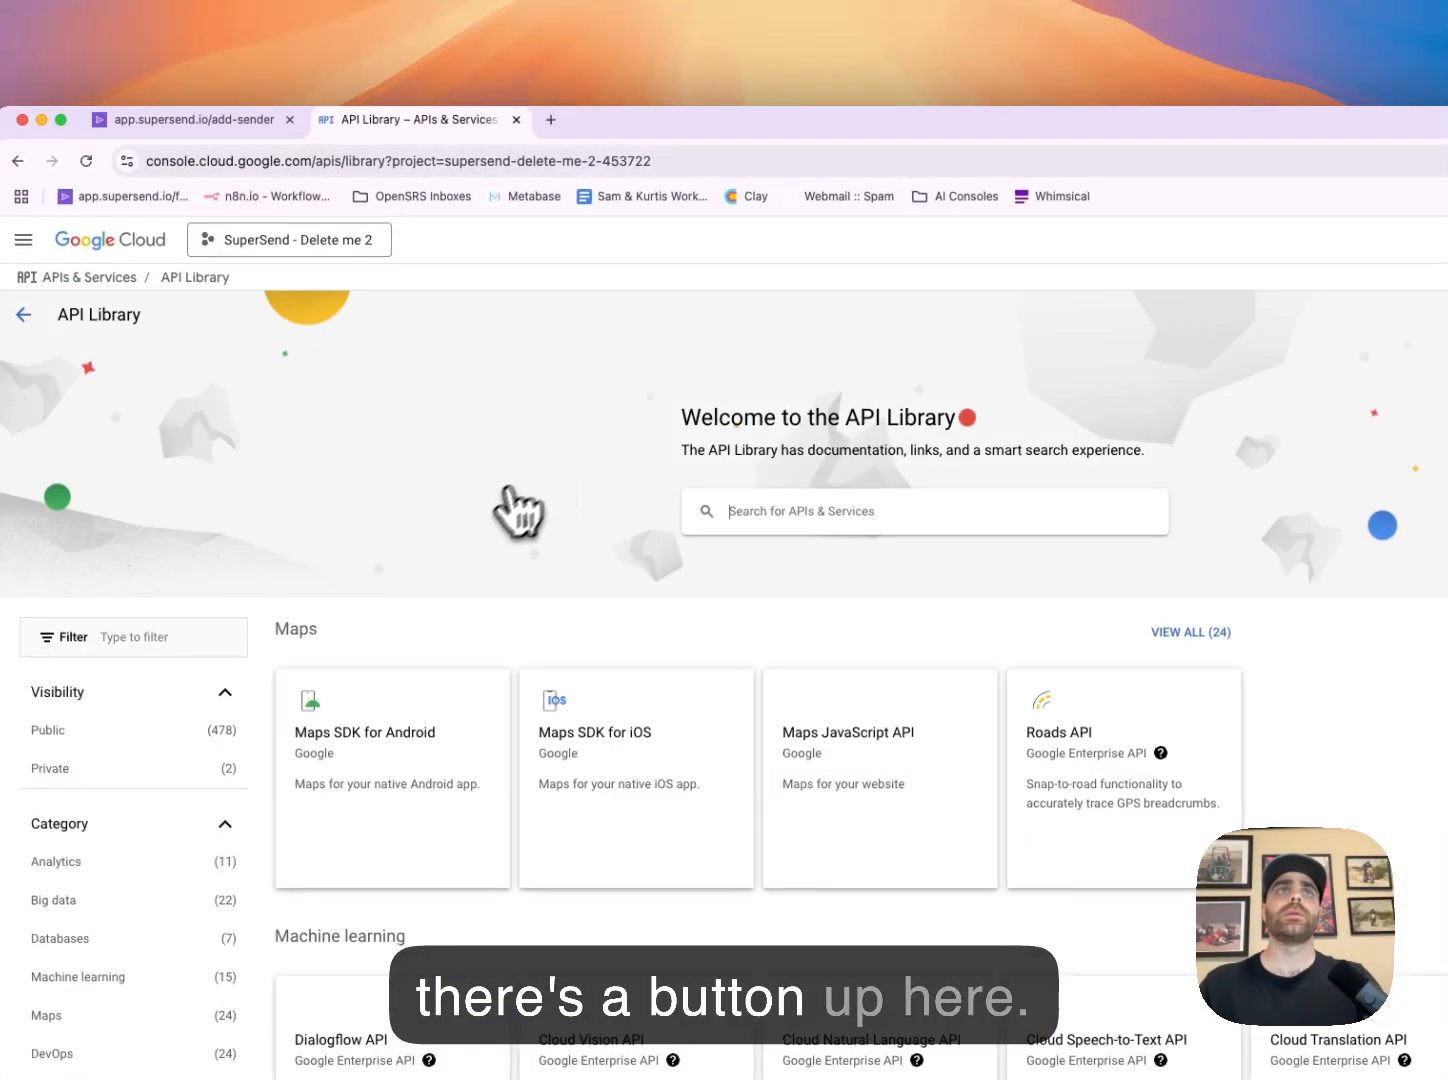
{"action": "left_click", "coordinate": [780, 513]}
{"action": "type", "text": "gmail api"}
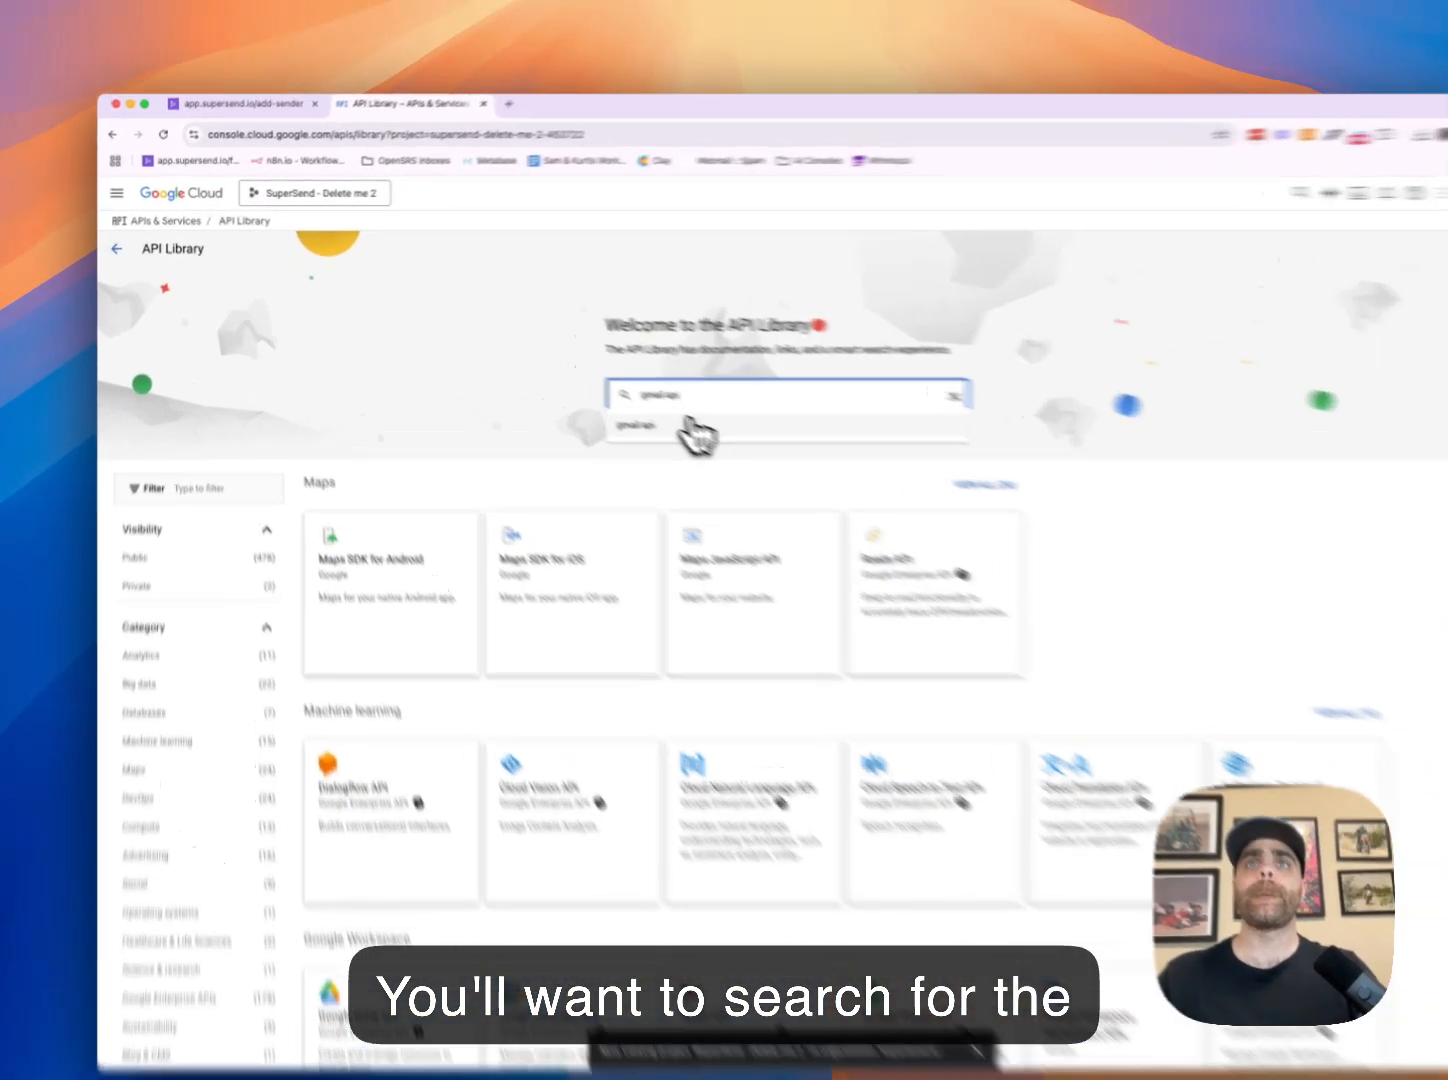
{"action": "left_click", "coordinate": [690, 424]}
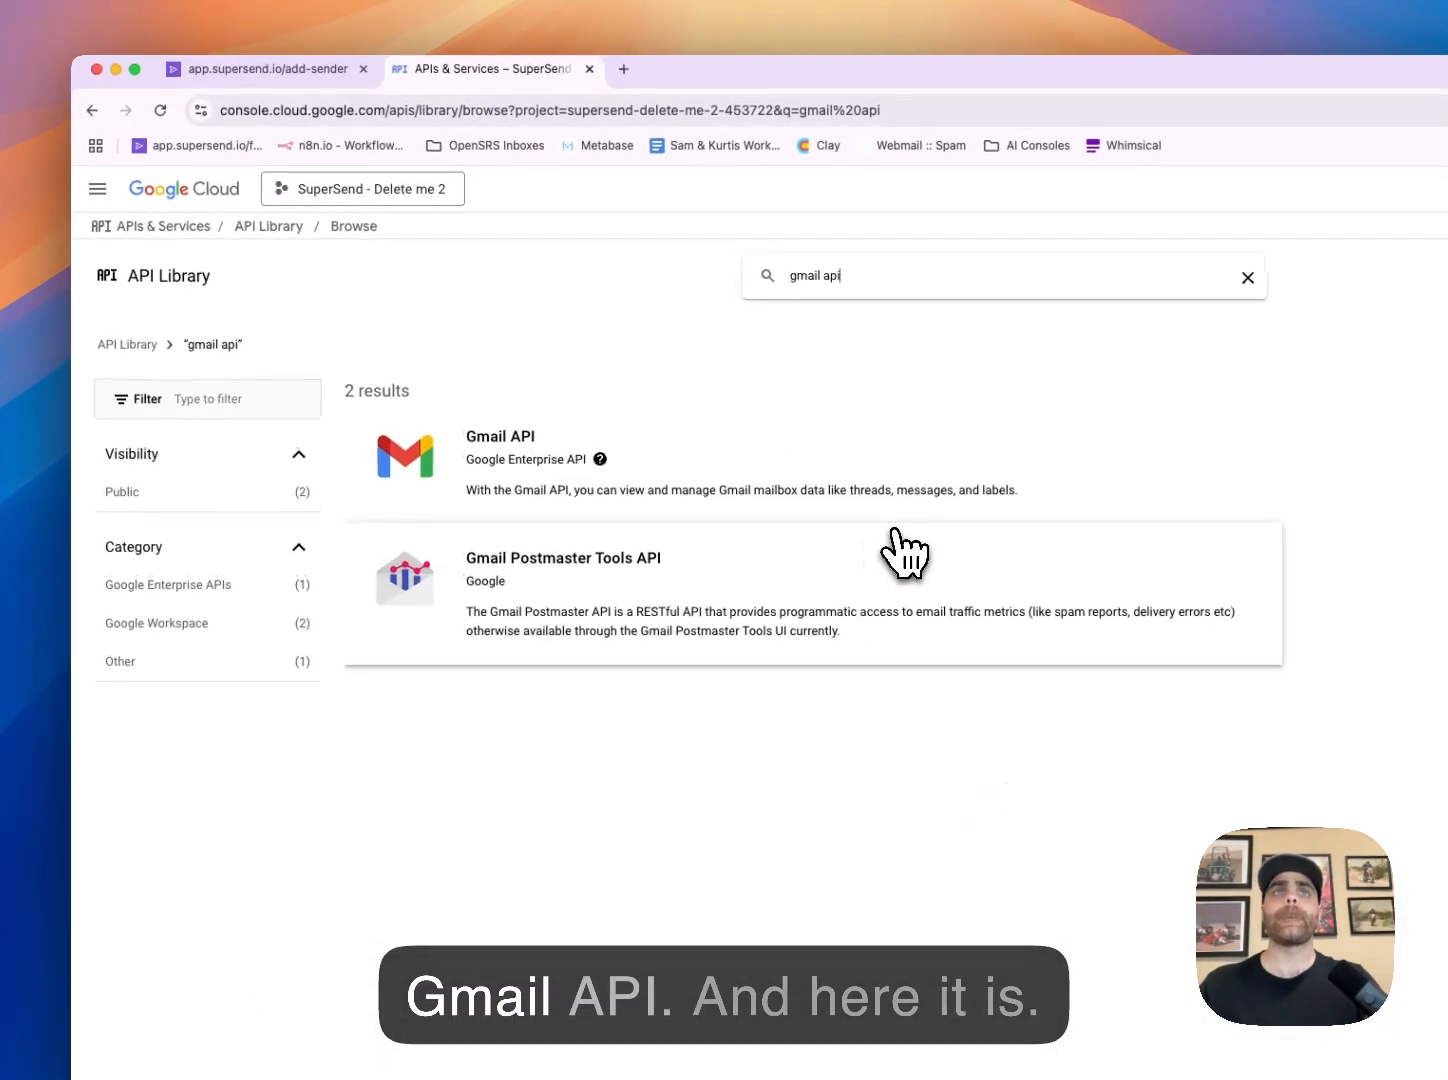
{"action": "left_click", "coordinate": [512, 495]}
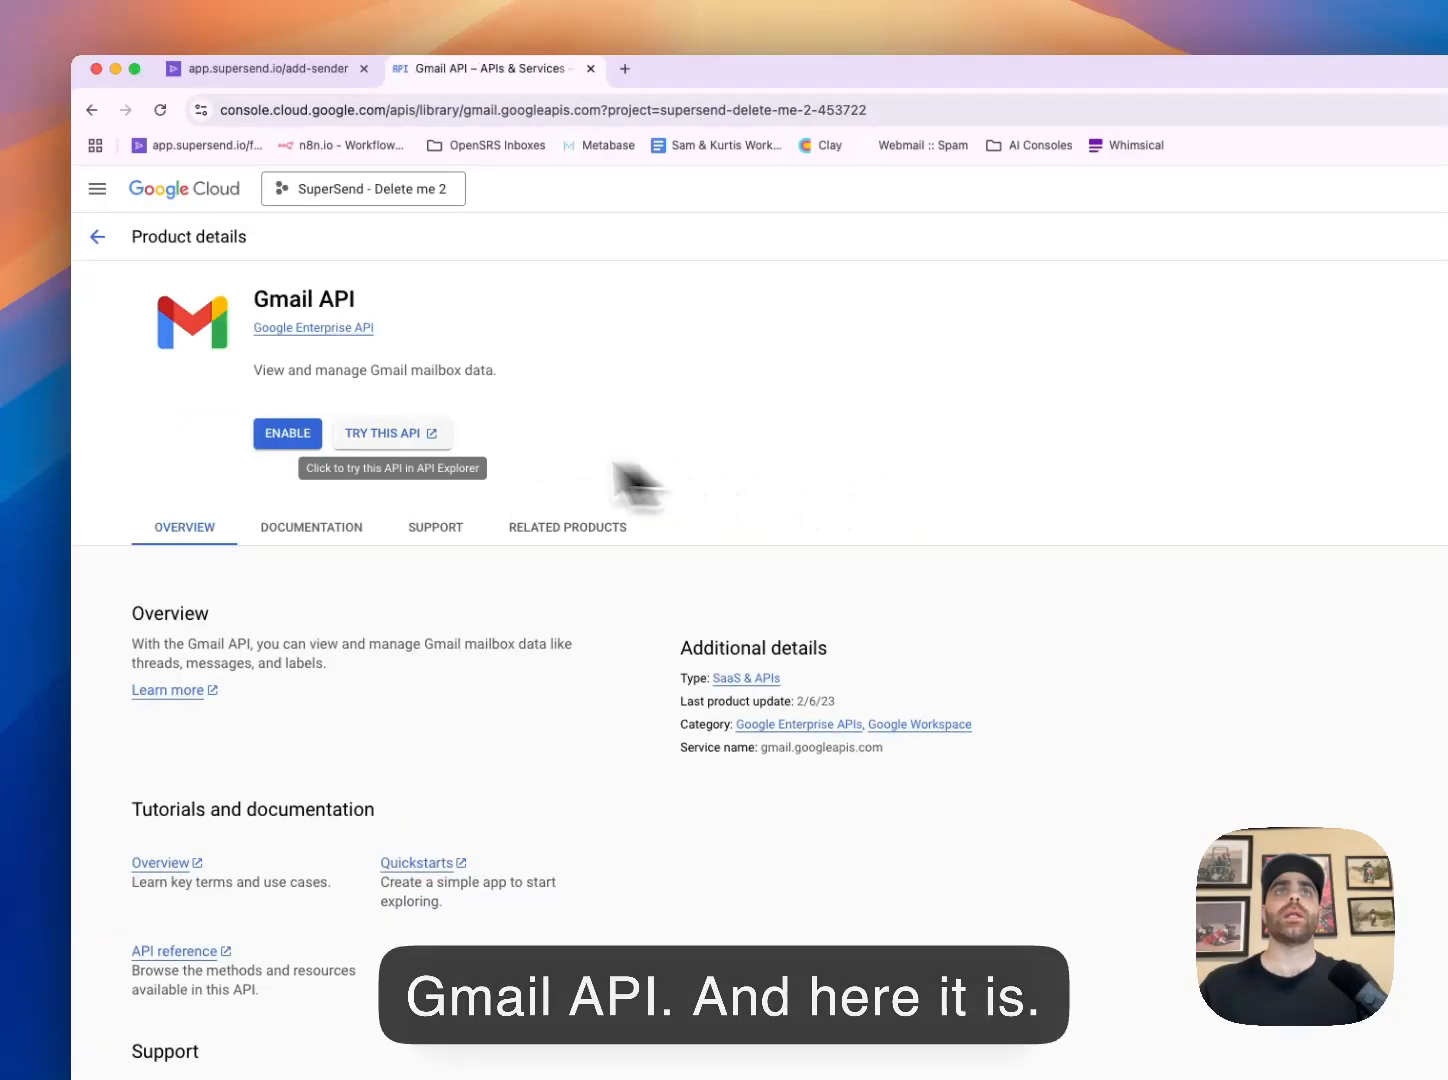
{"action": "left_click", "coordinate": [312, 435]}
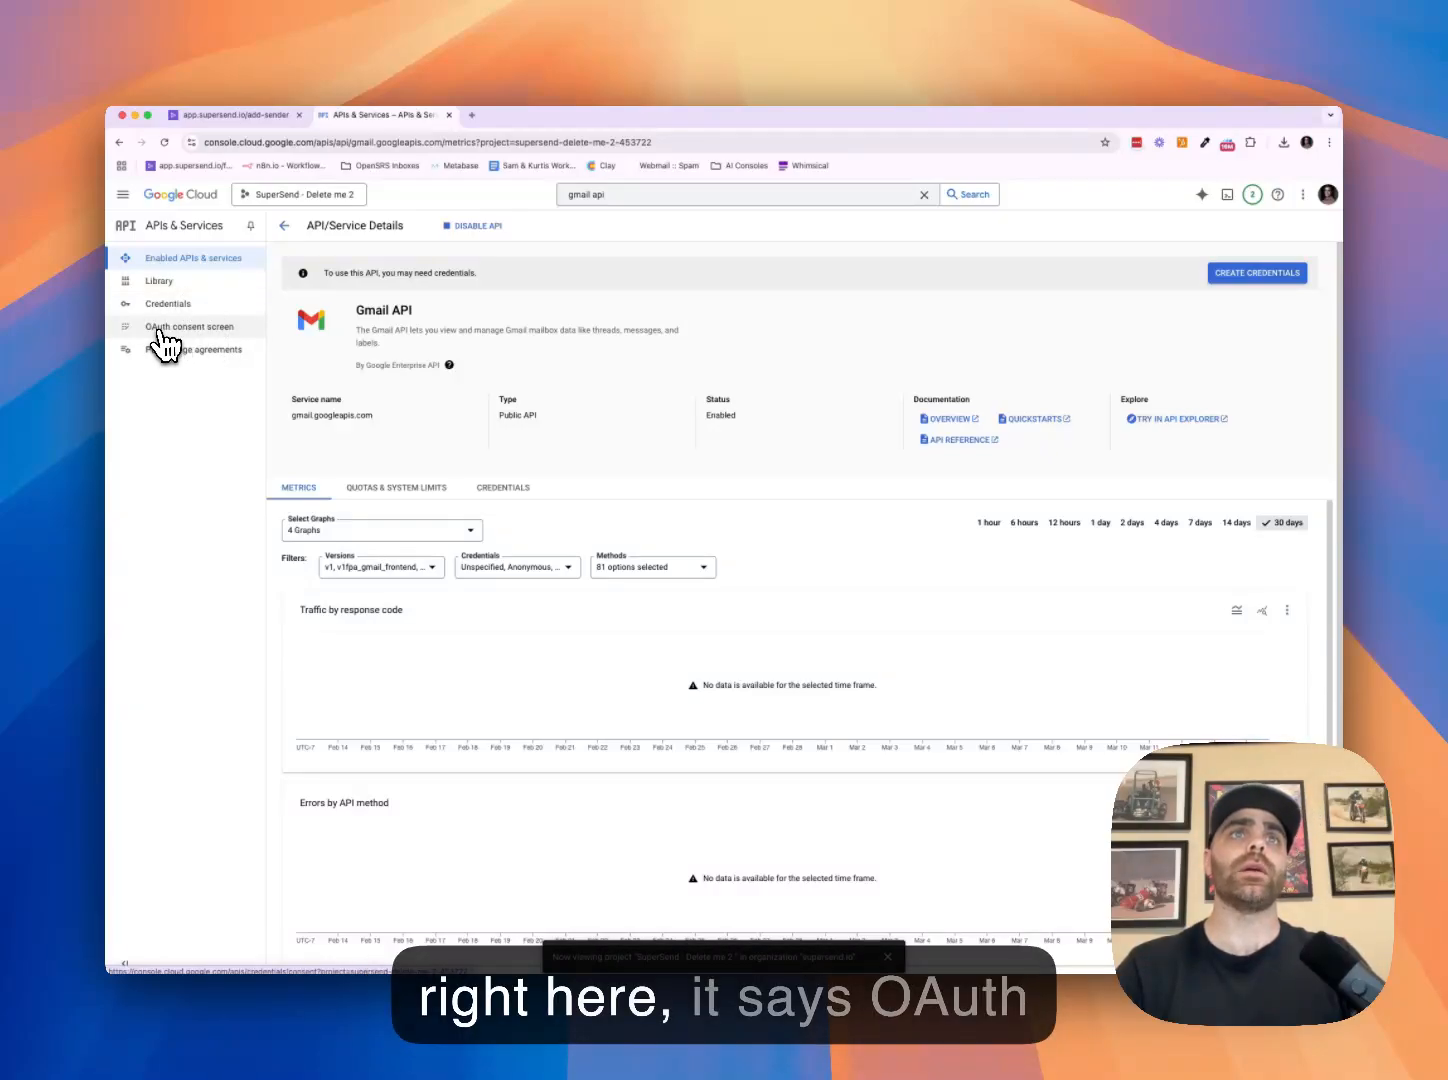
Start the OAuth consent setup with app name 'SuperSend - Test Delete me' and your own support email
{"action": "left_click", "coordinate": [193, 332]}
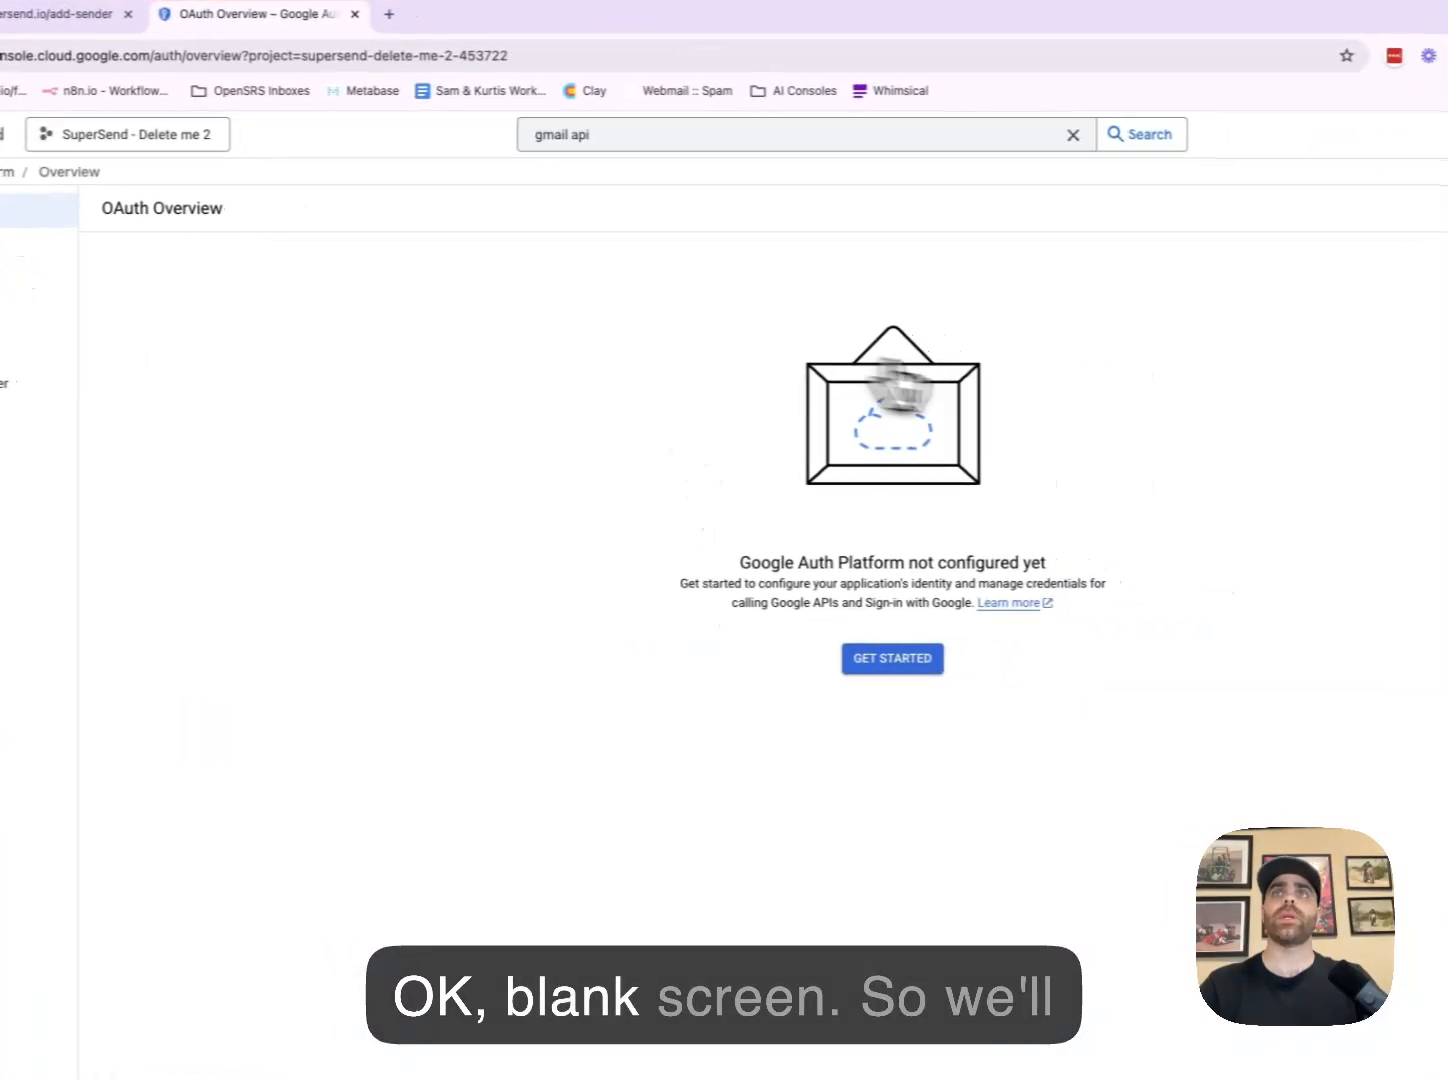
{"action": "left_click", "coordinate": [885, 662]}
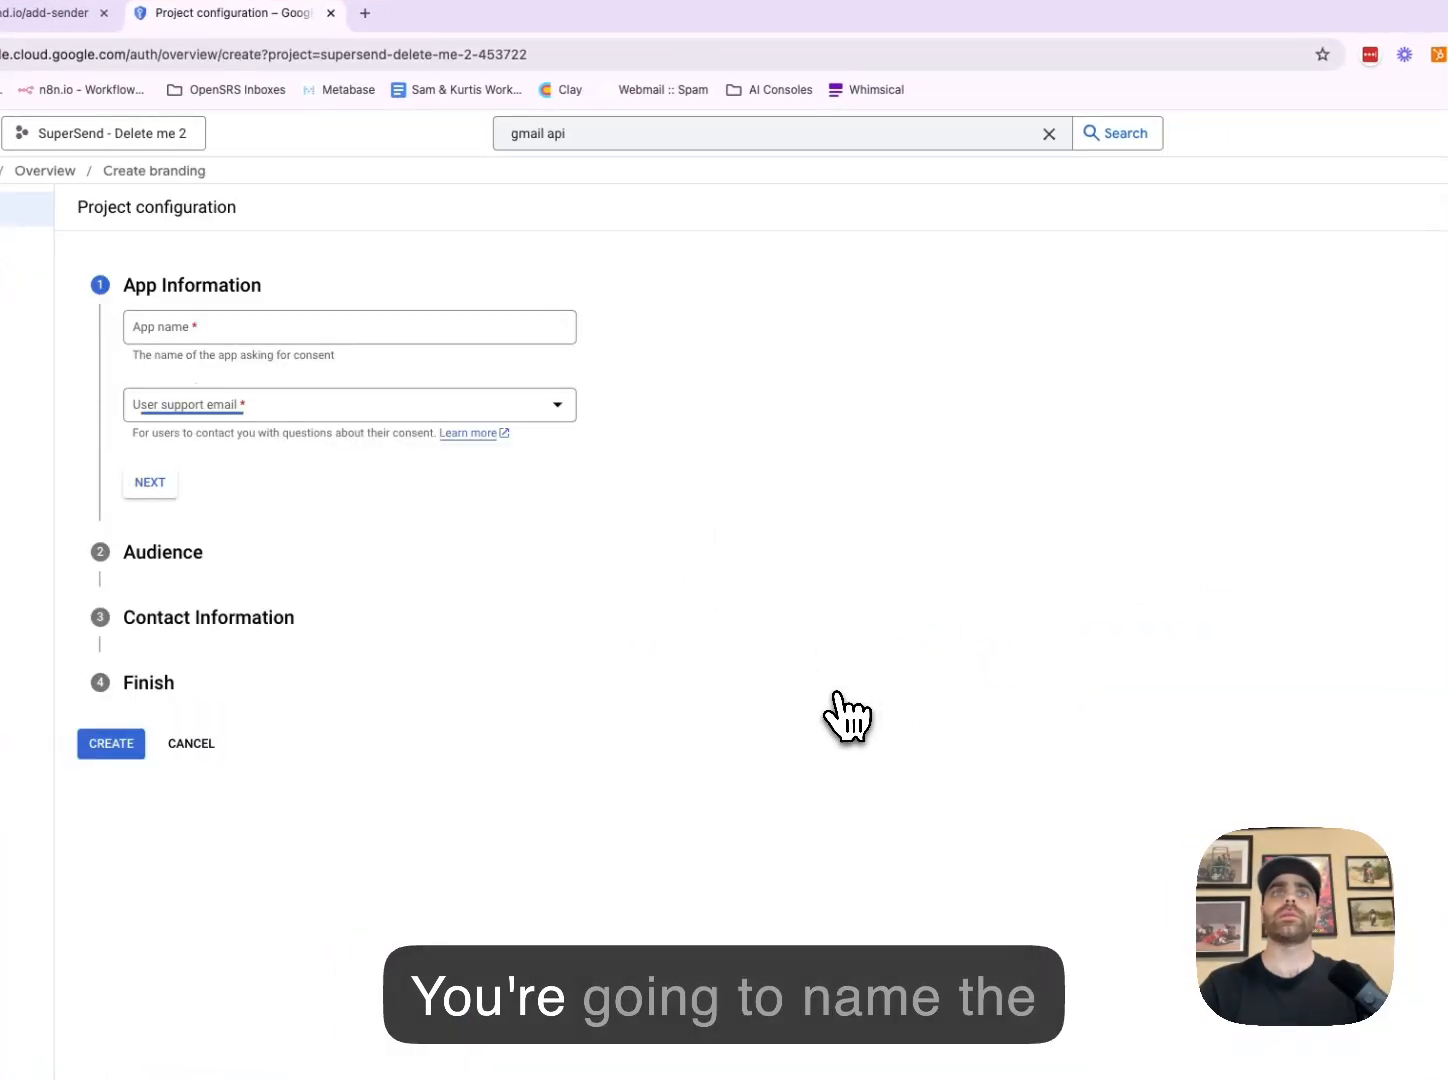
{"action": "left_click", "coordinate": [432, 345]}
{"action": "type", "text": "SuperS"}
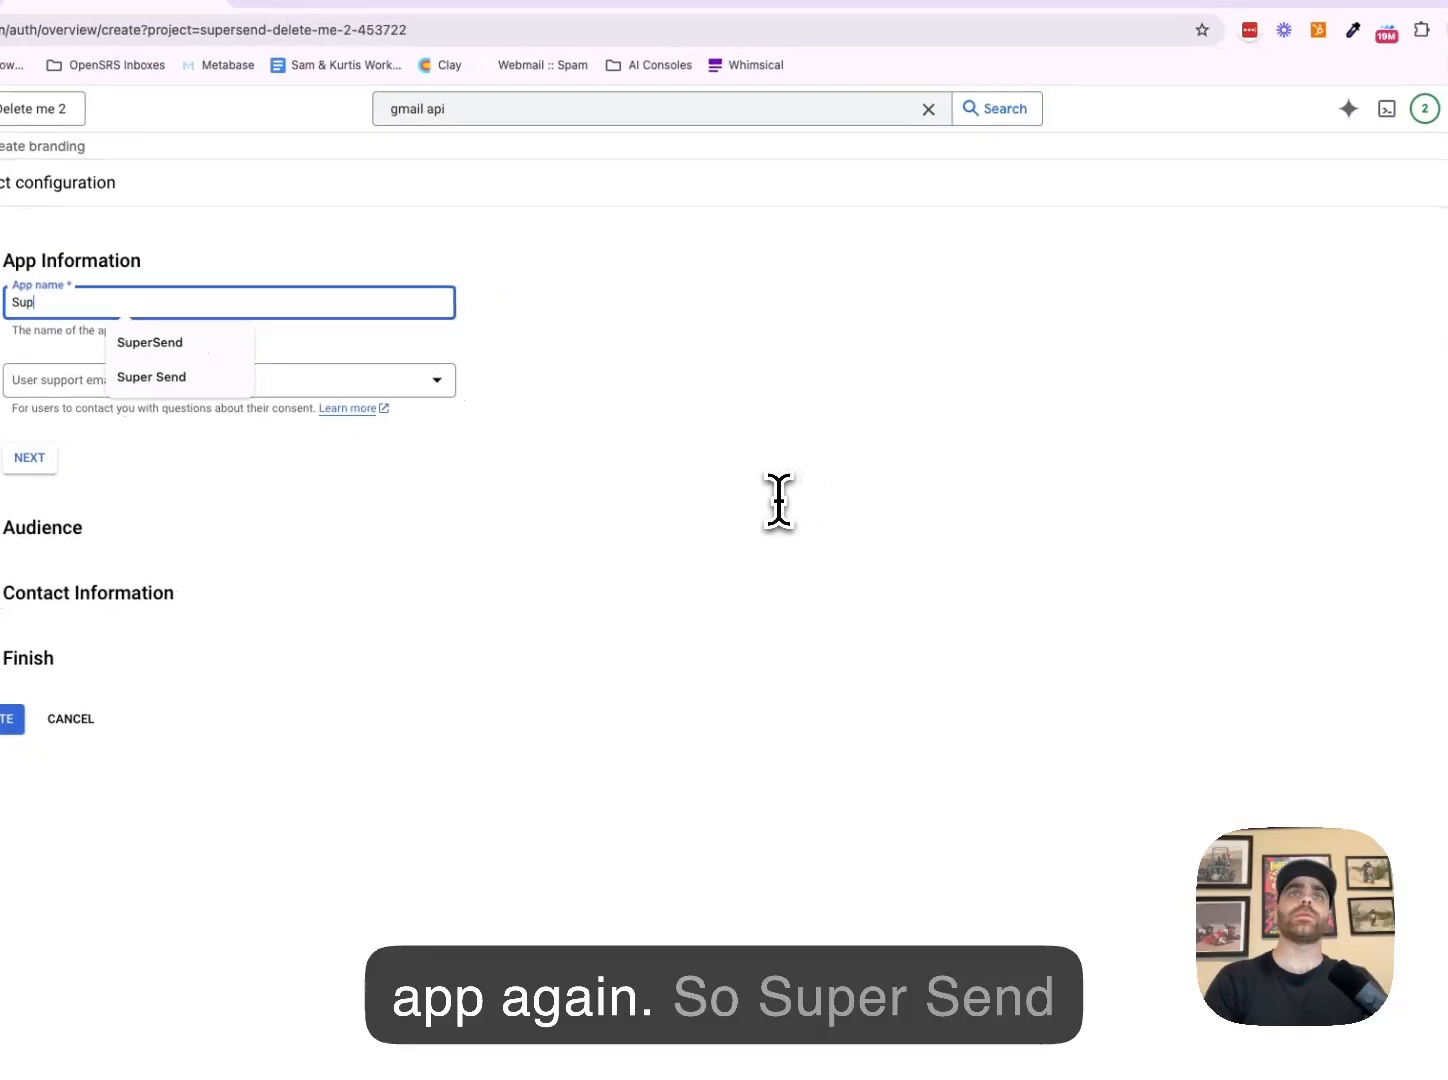
{"action": "type", "text": "end - Test Delete me"}
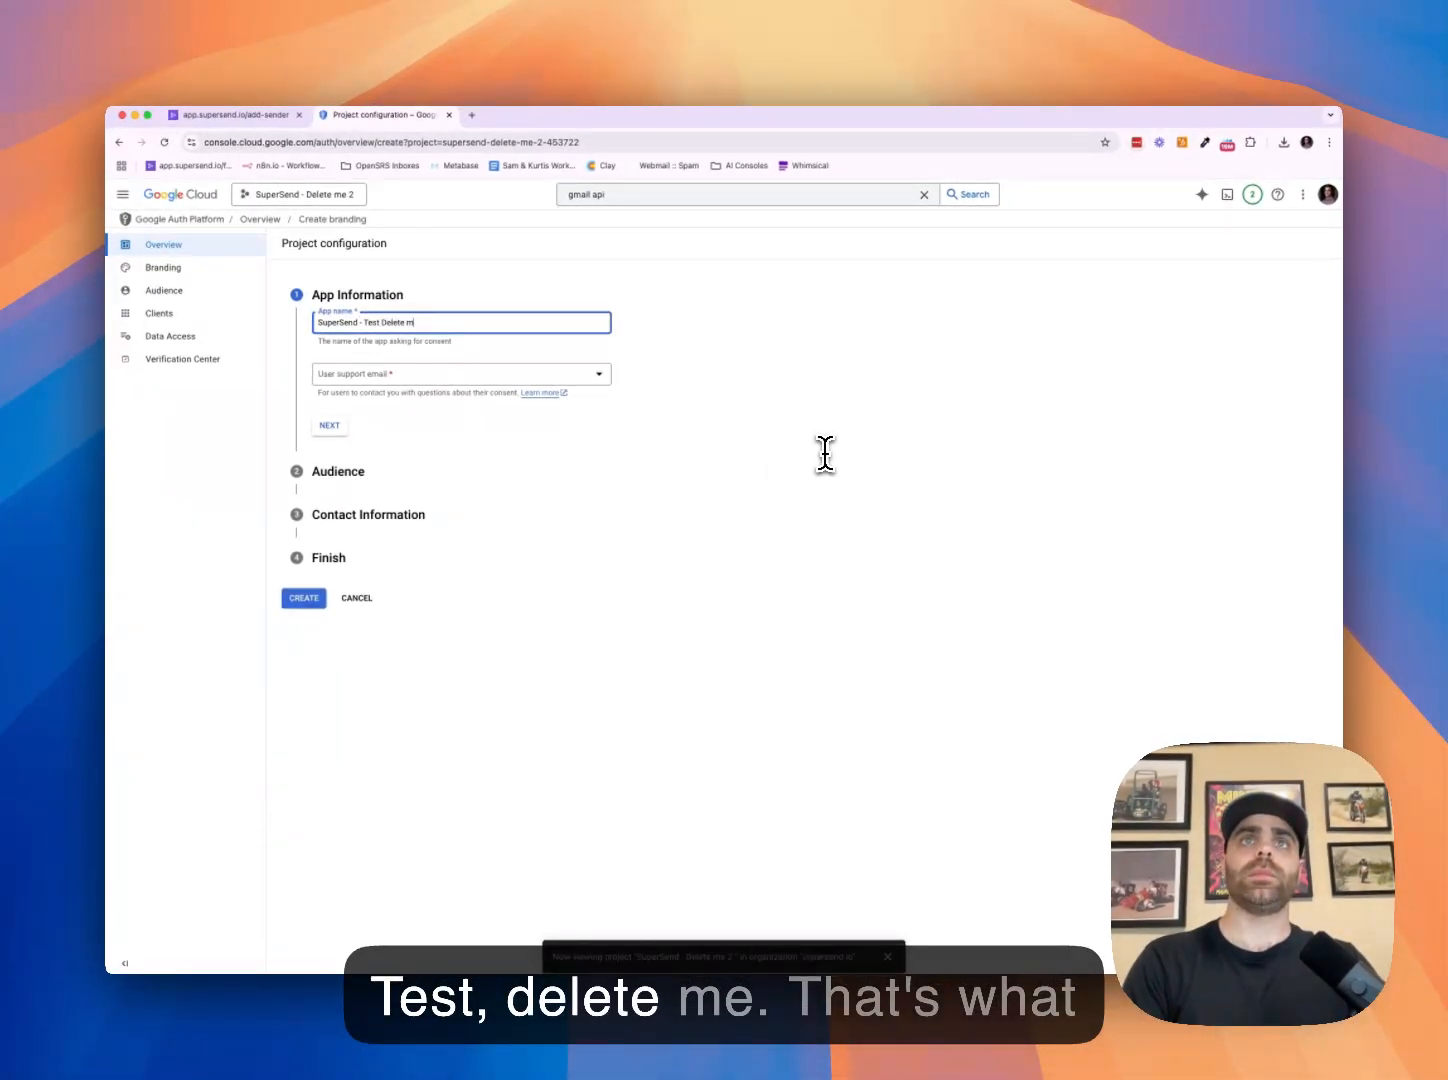
{"action": "left_click", "coordinate": [445, 374]}
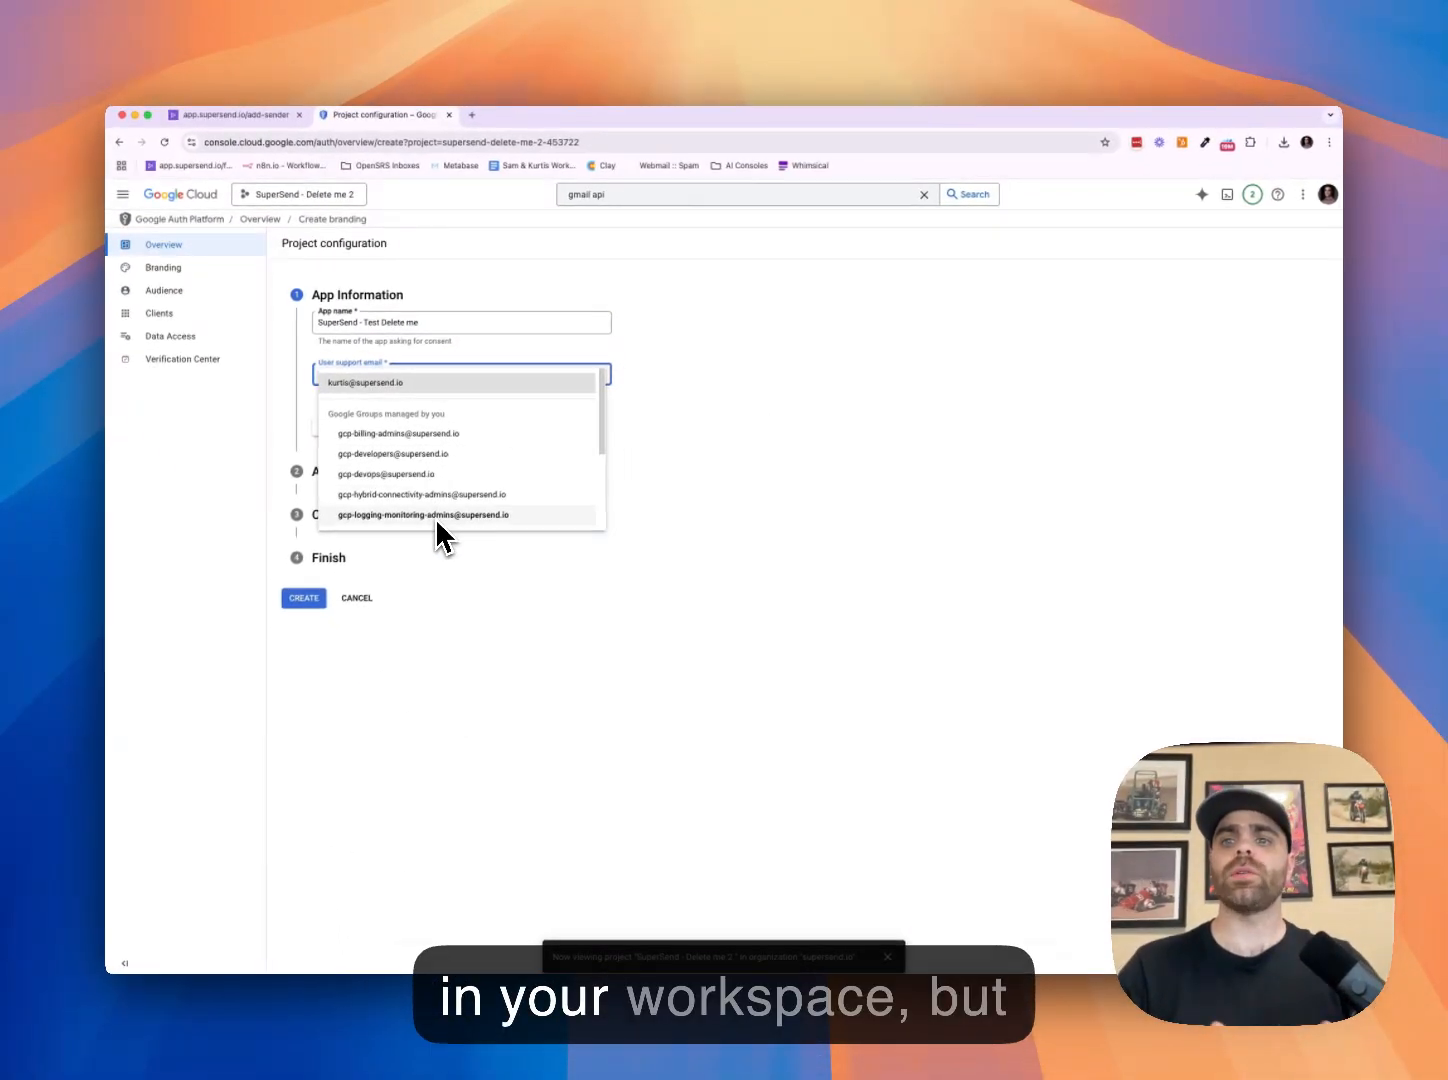
{"action": "left_click", "coordinate": [429, 386]}
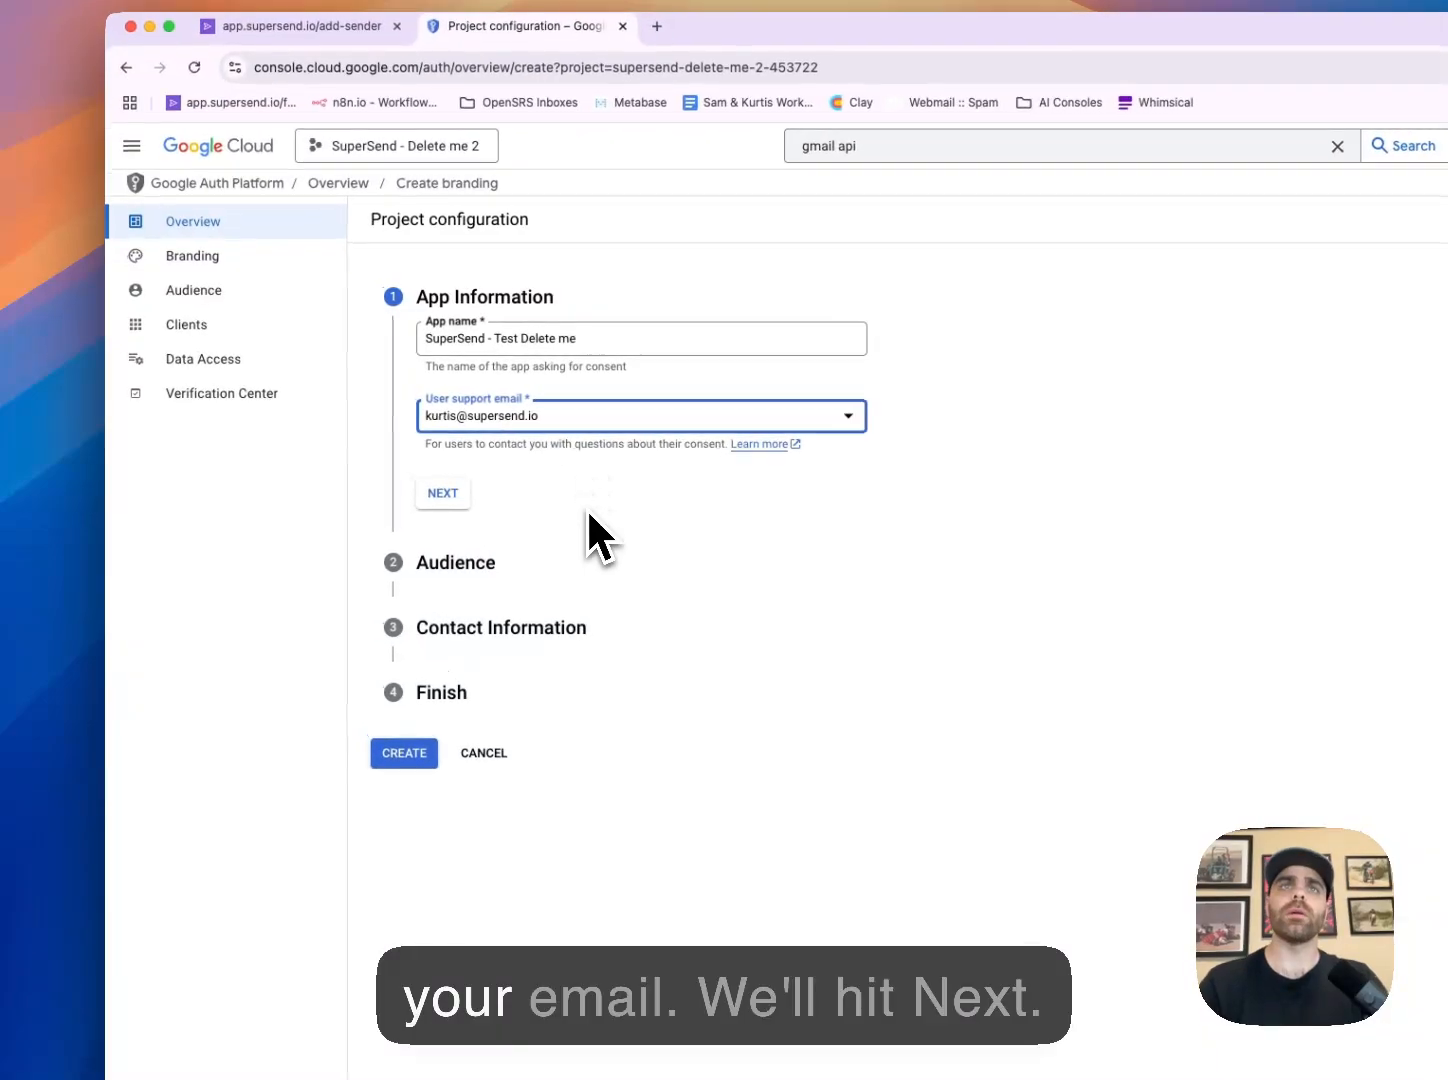
Set the OAuth app's audience to External
{"action": "left_click", "coordinate": [445, 505]}
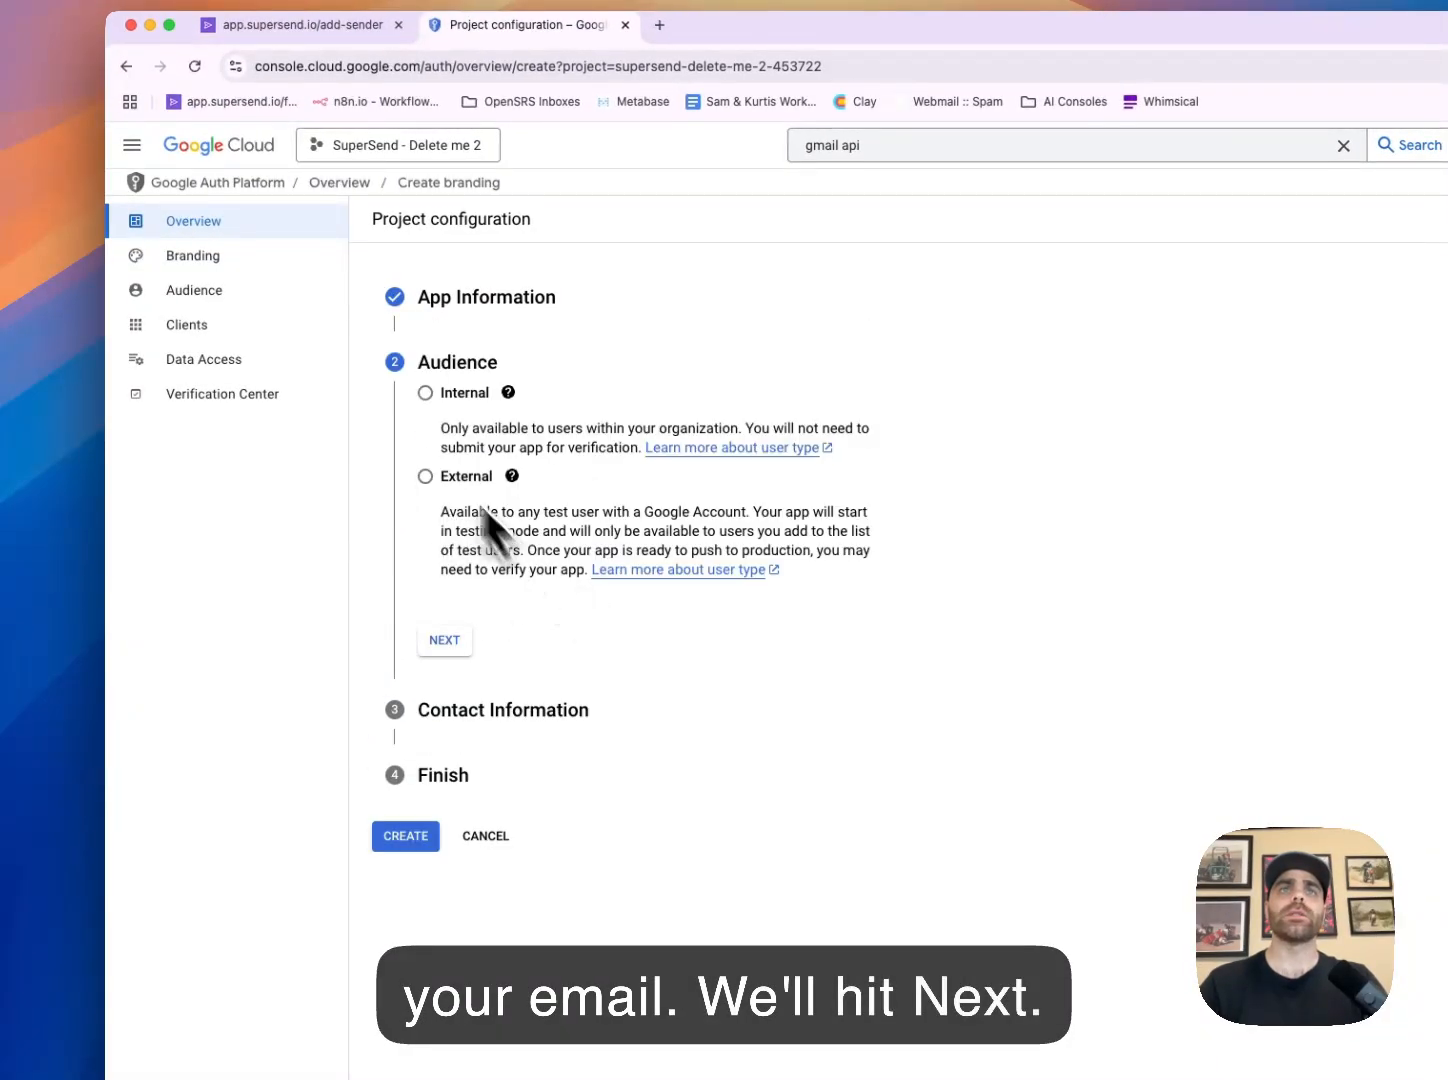
{"action": "left_click_drag", "start_coordinate": [419, 366], "coordinate": [500, 362]}
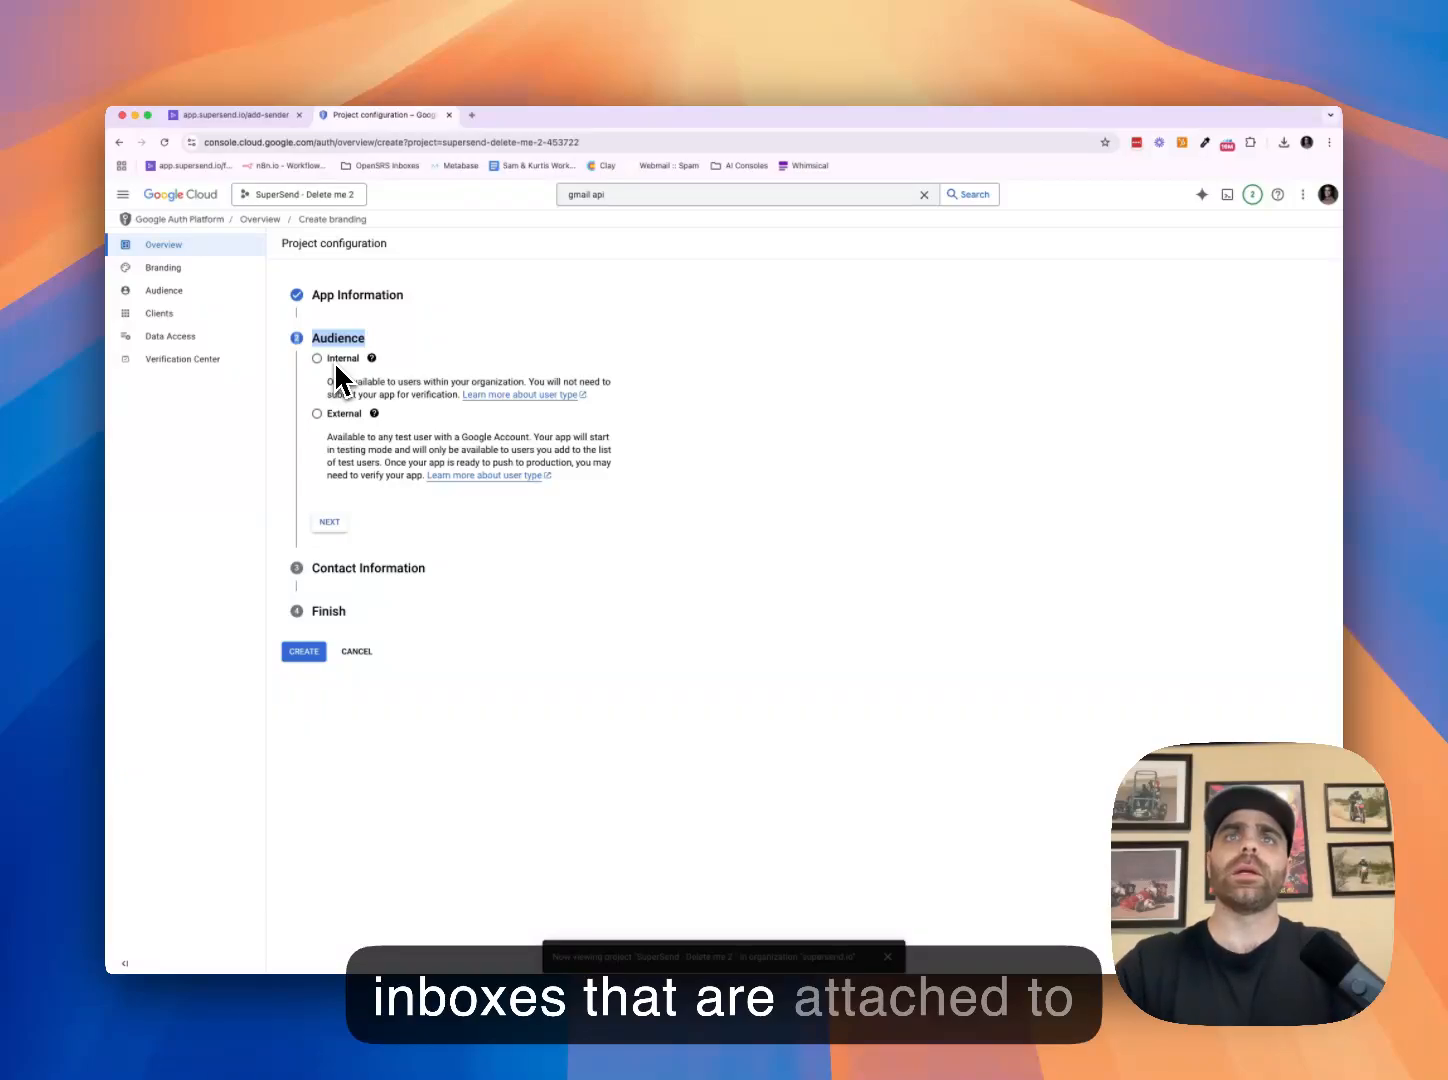
{"action": "left_click", "coordinate": [317, 413]}
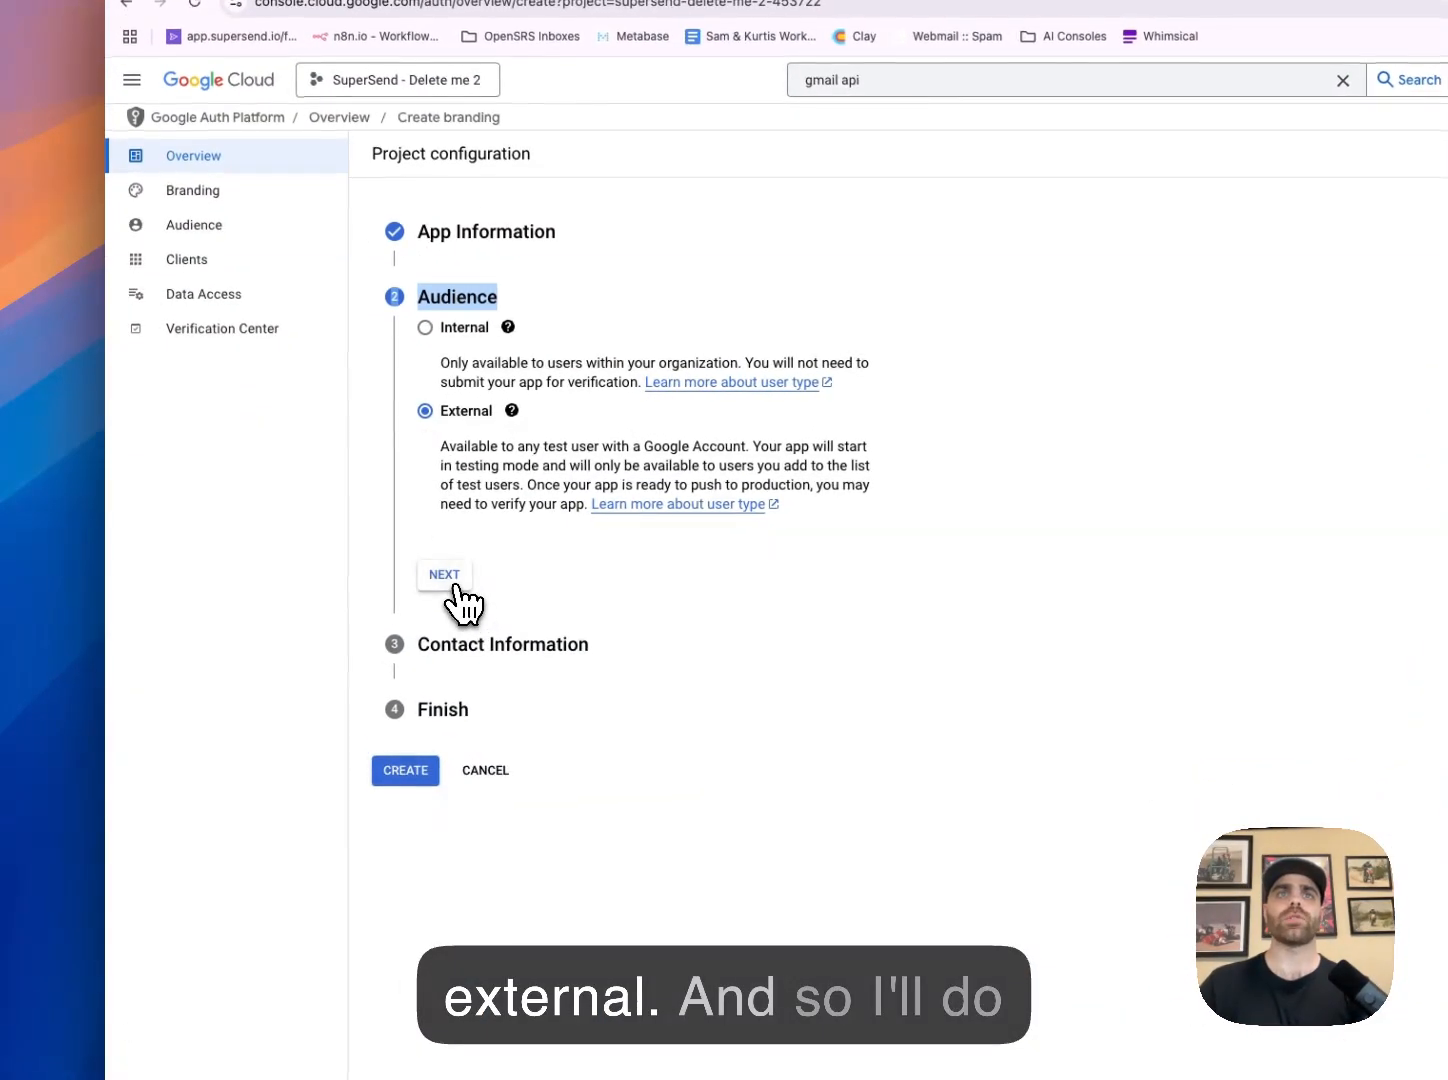
{"action": "left_click", "coordinate": [430, 568]}
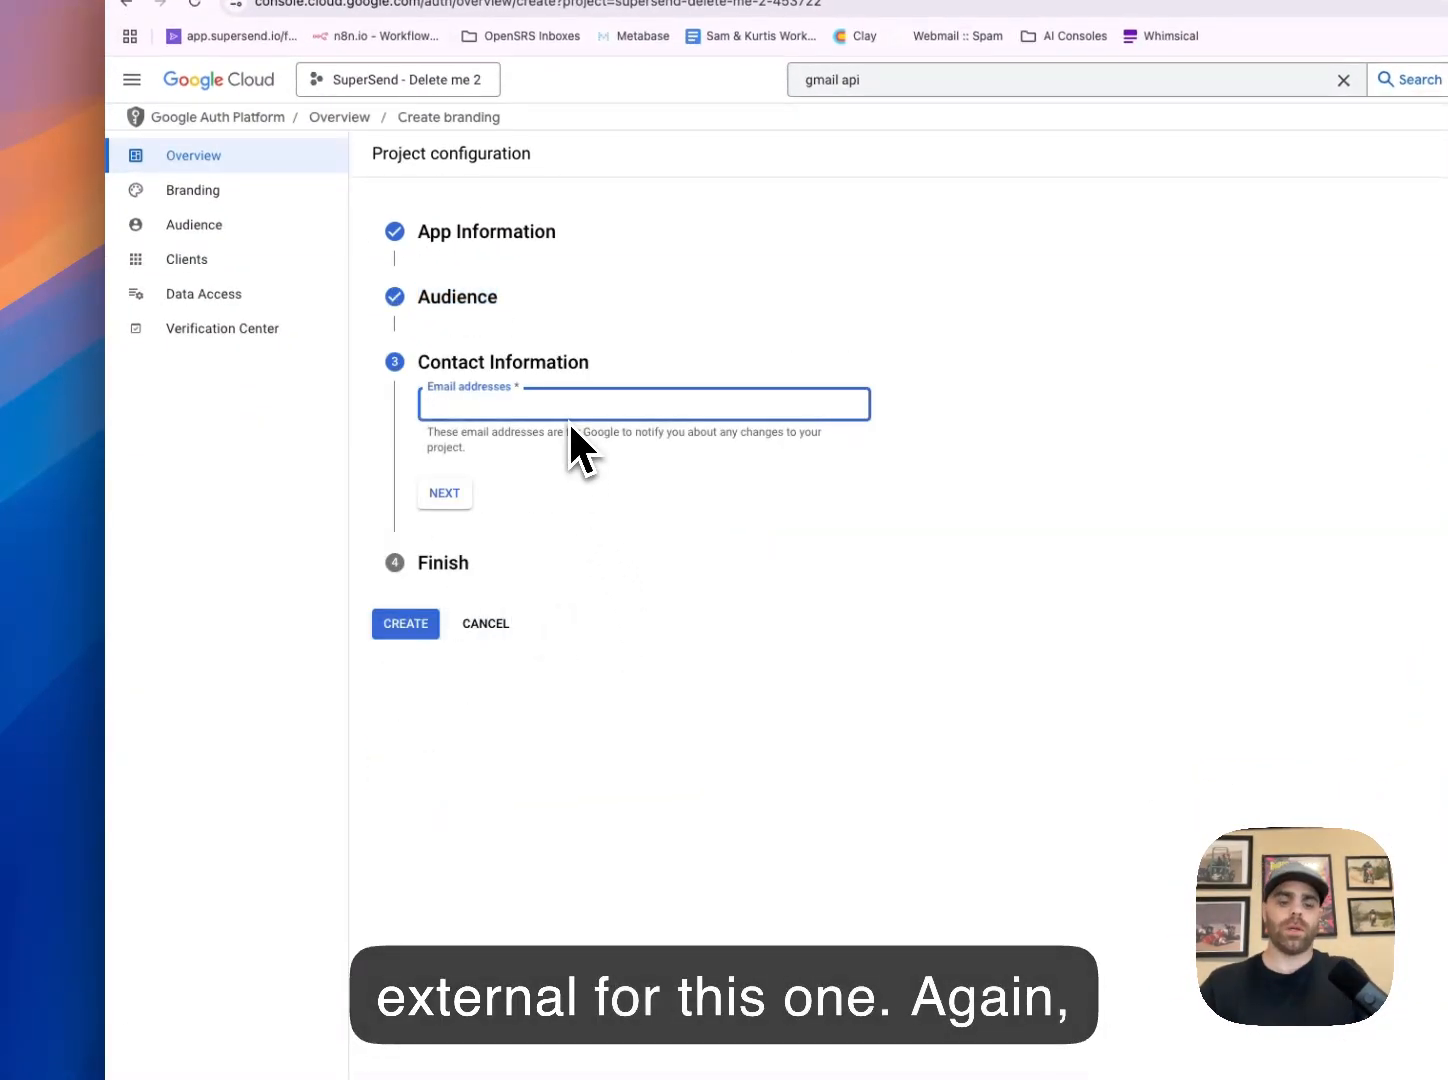
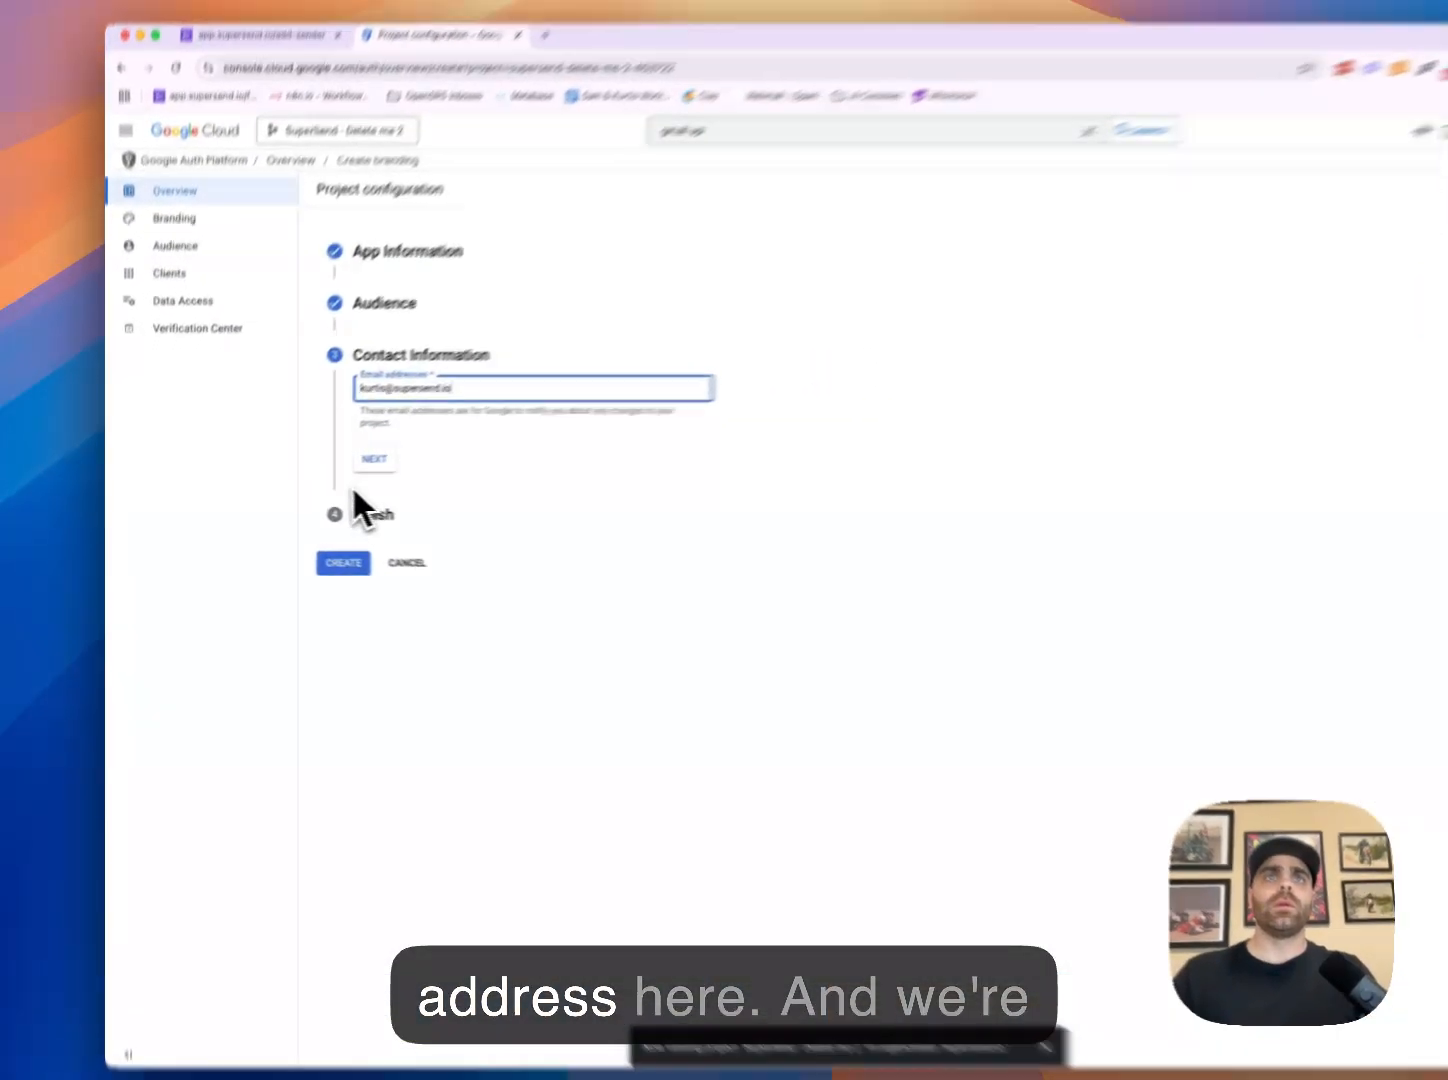
Enter your contact email, accept the User Data Policy, and create the OAuth configuration
{"action": "left_click", "coordinate": [330, 467]}
{"action": "left_click", "coordinate": [423, 409]}
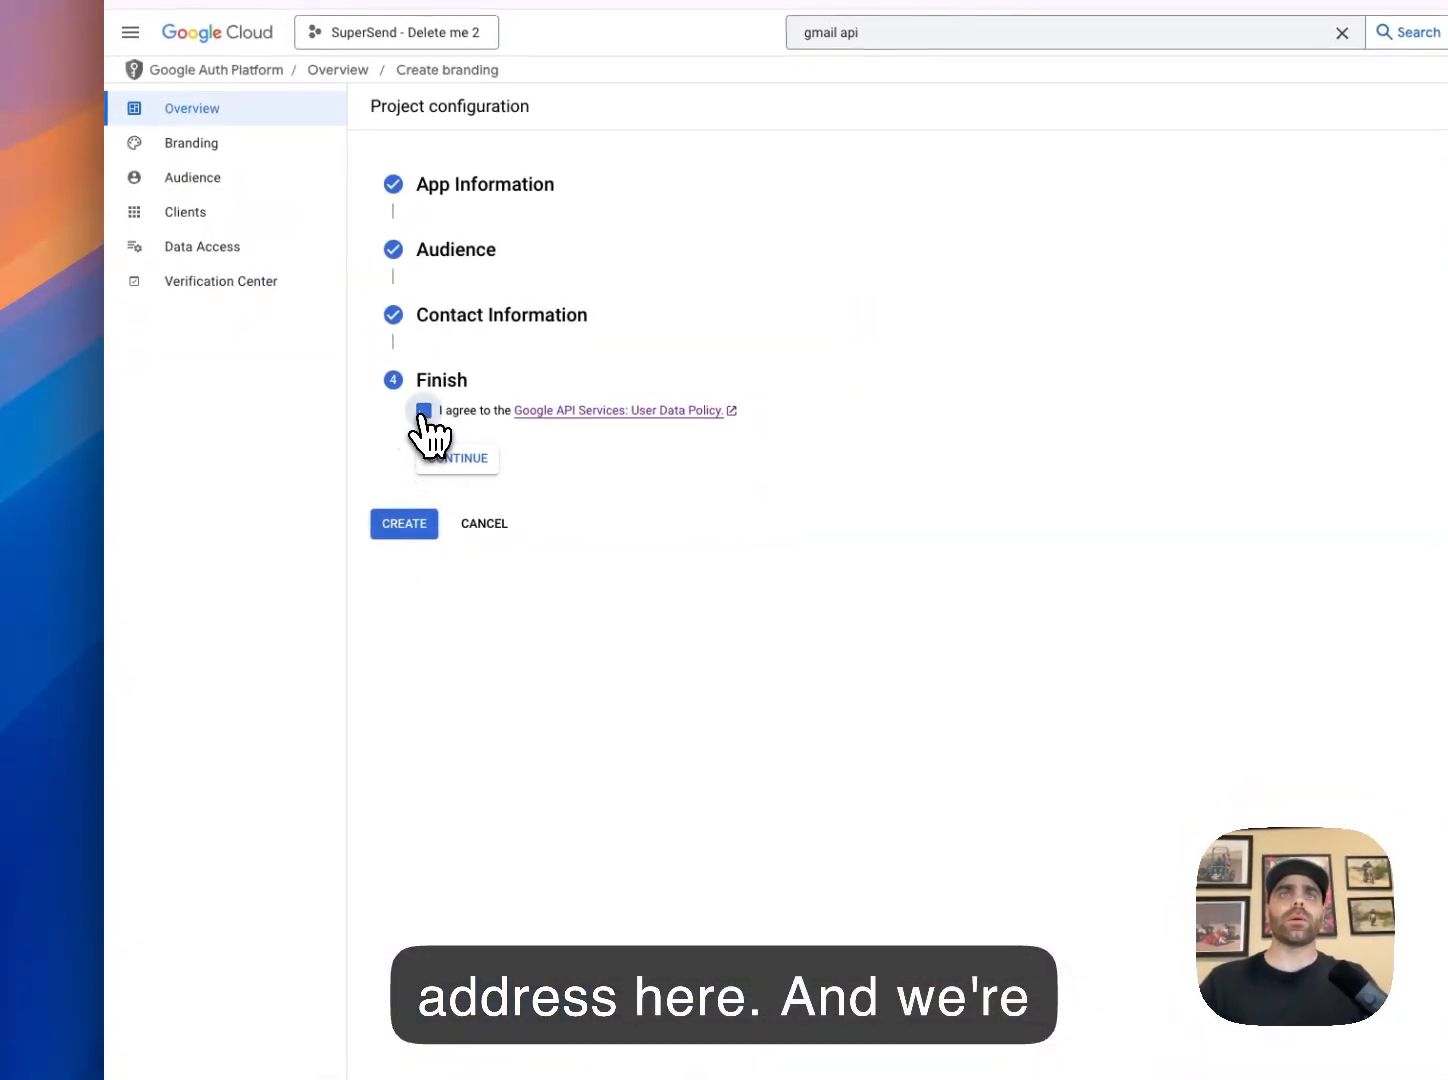
{"action": "left_click", "coordinate": [469, 461]}
{"action": "left_click", "coordinate": [424, 452]}
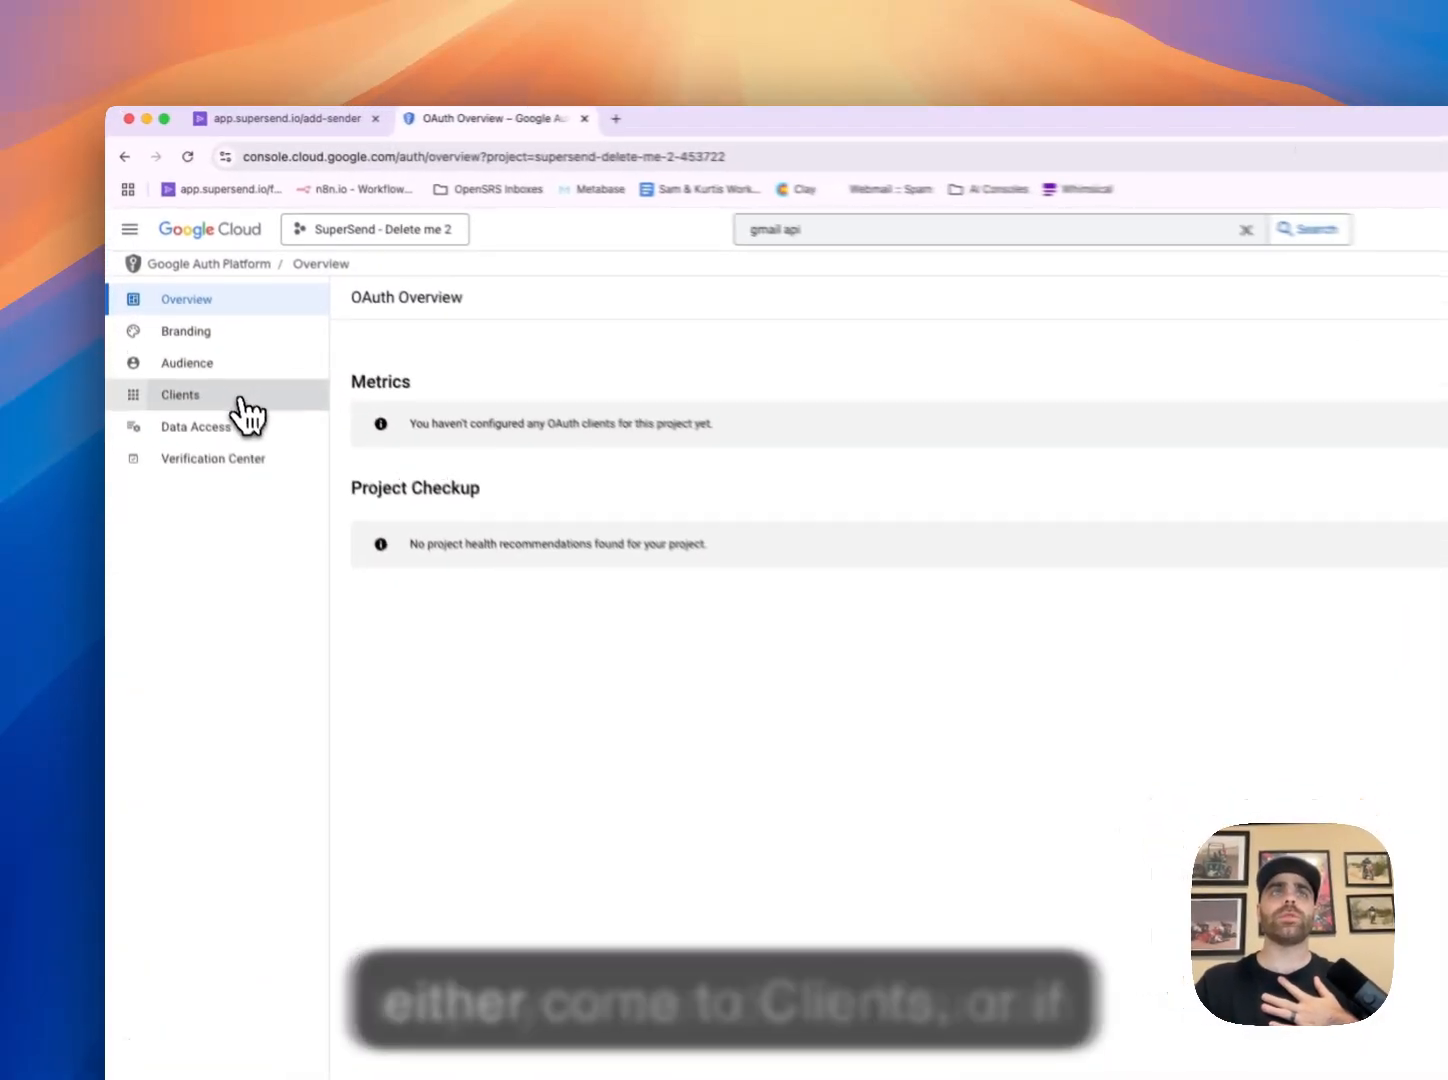
Draft a Web application OAuth client named 'SuperSend - delet me' with a JavaScript origin entry
{"action": "left_click", "coordinate": [202, 315]}
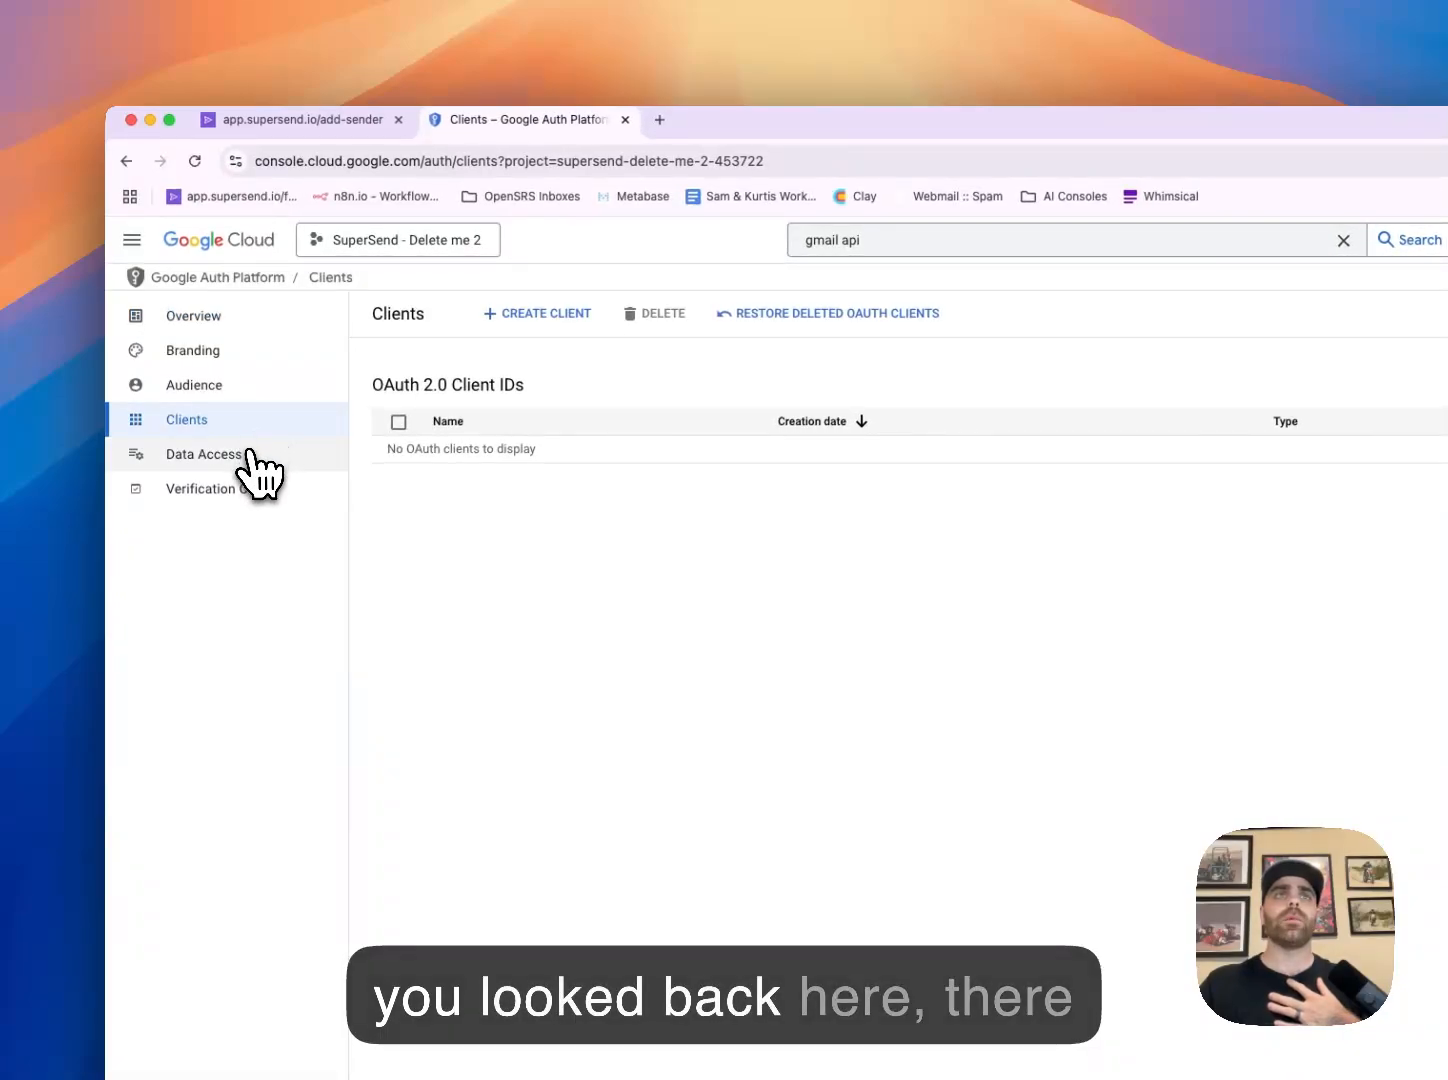
{"action": "left_click", "coordinate": [196, 316]}
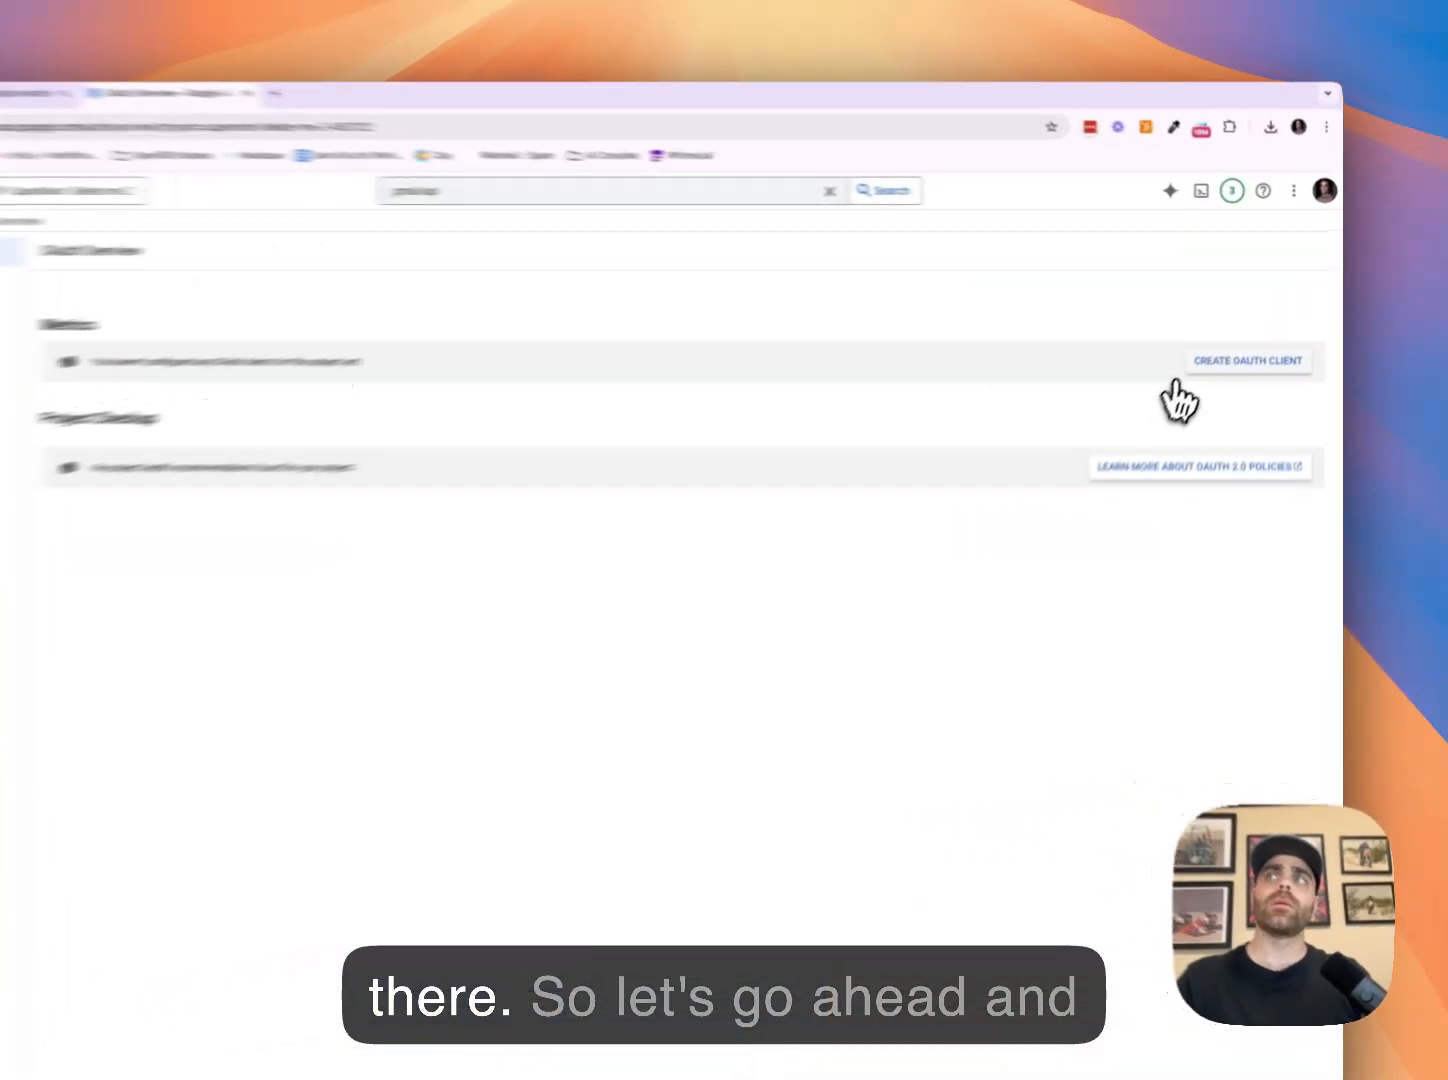
{"action": "left_click", "coordinate": [1265, 332]}
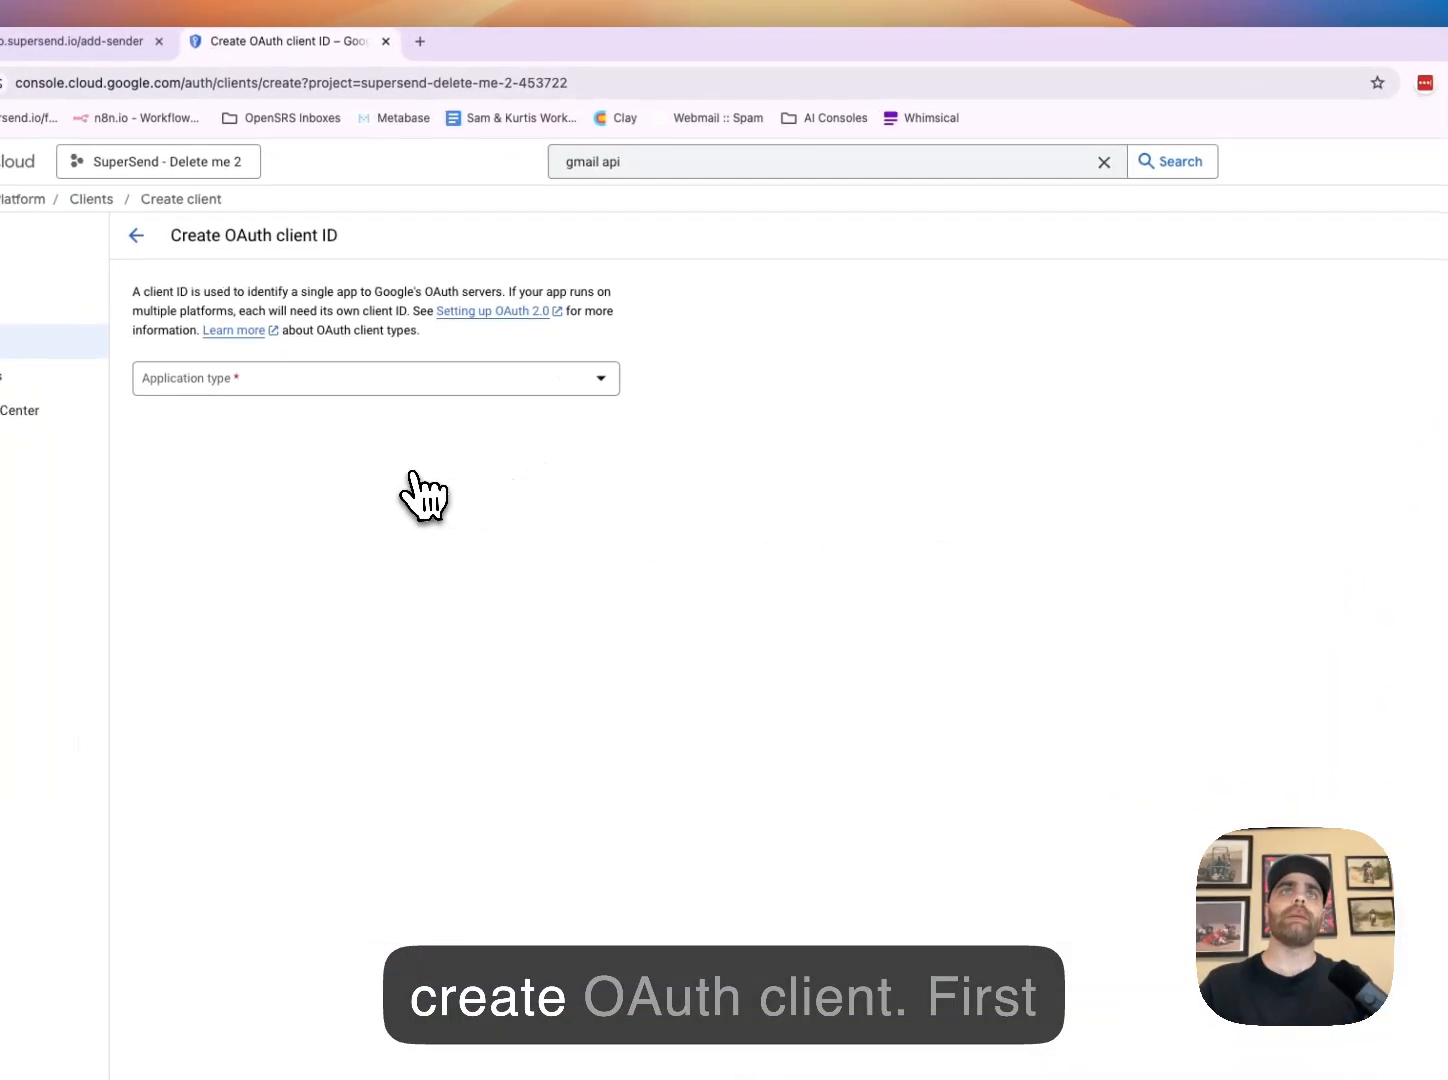
{"action": "left_click", "coordinate": [547, 386]}
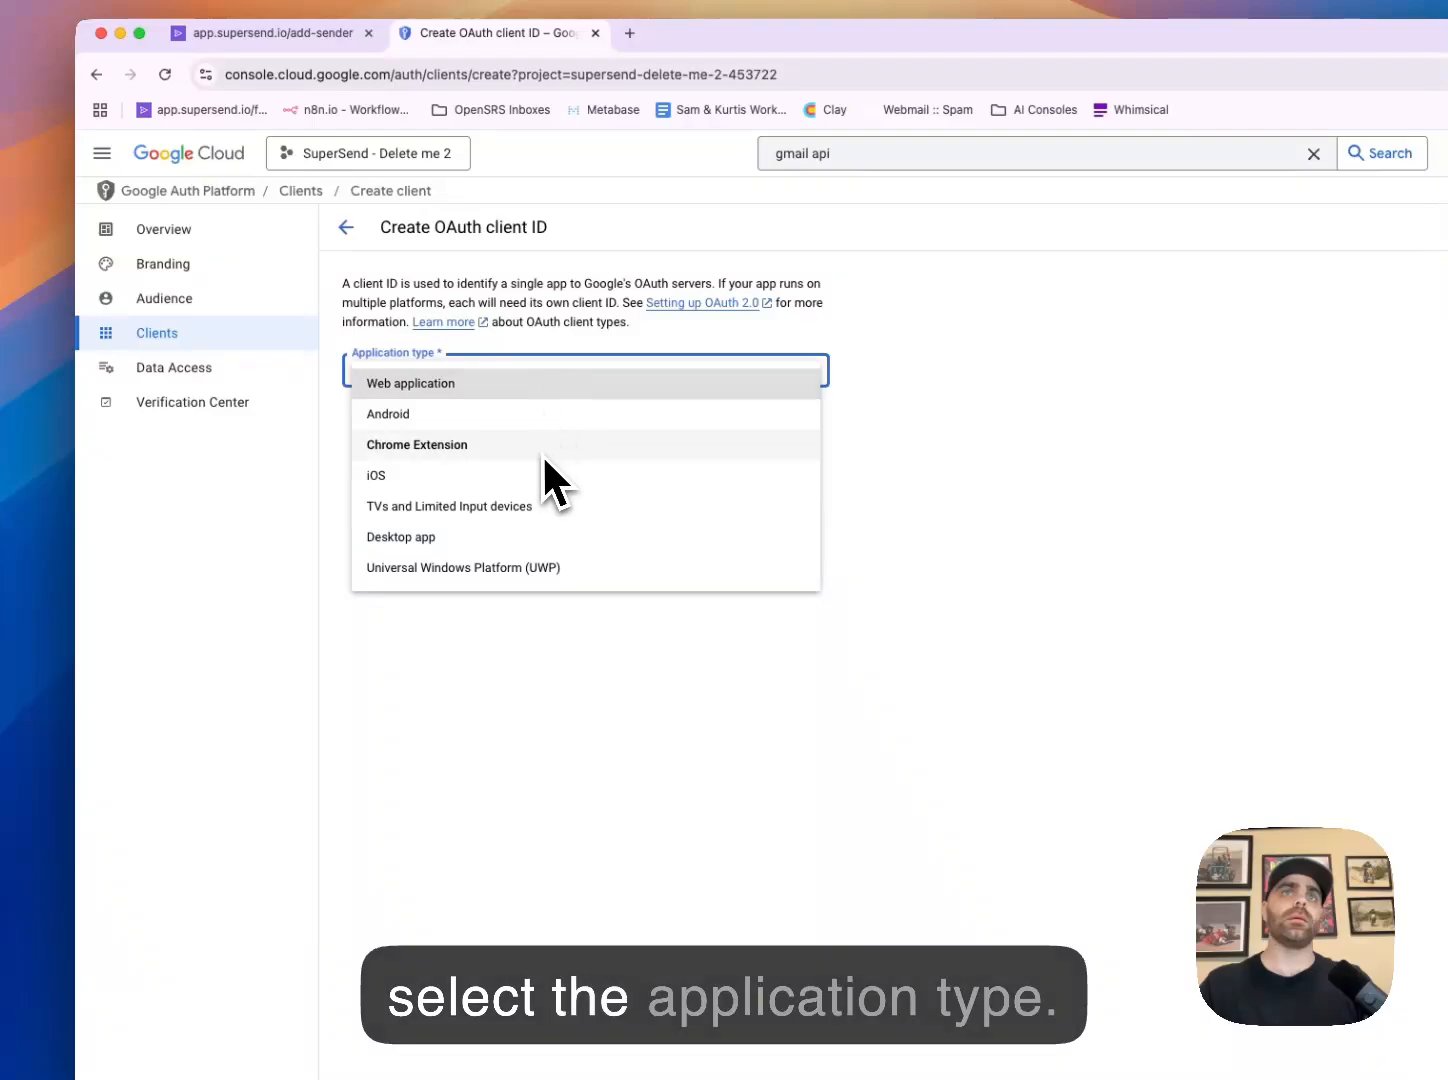
{"action": "left_click", "coordinate": [487, 390]}
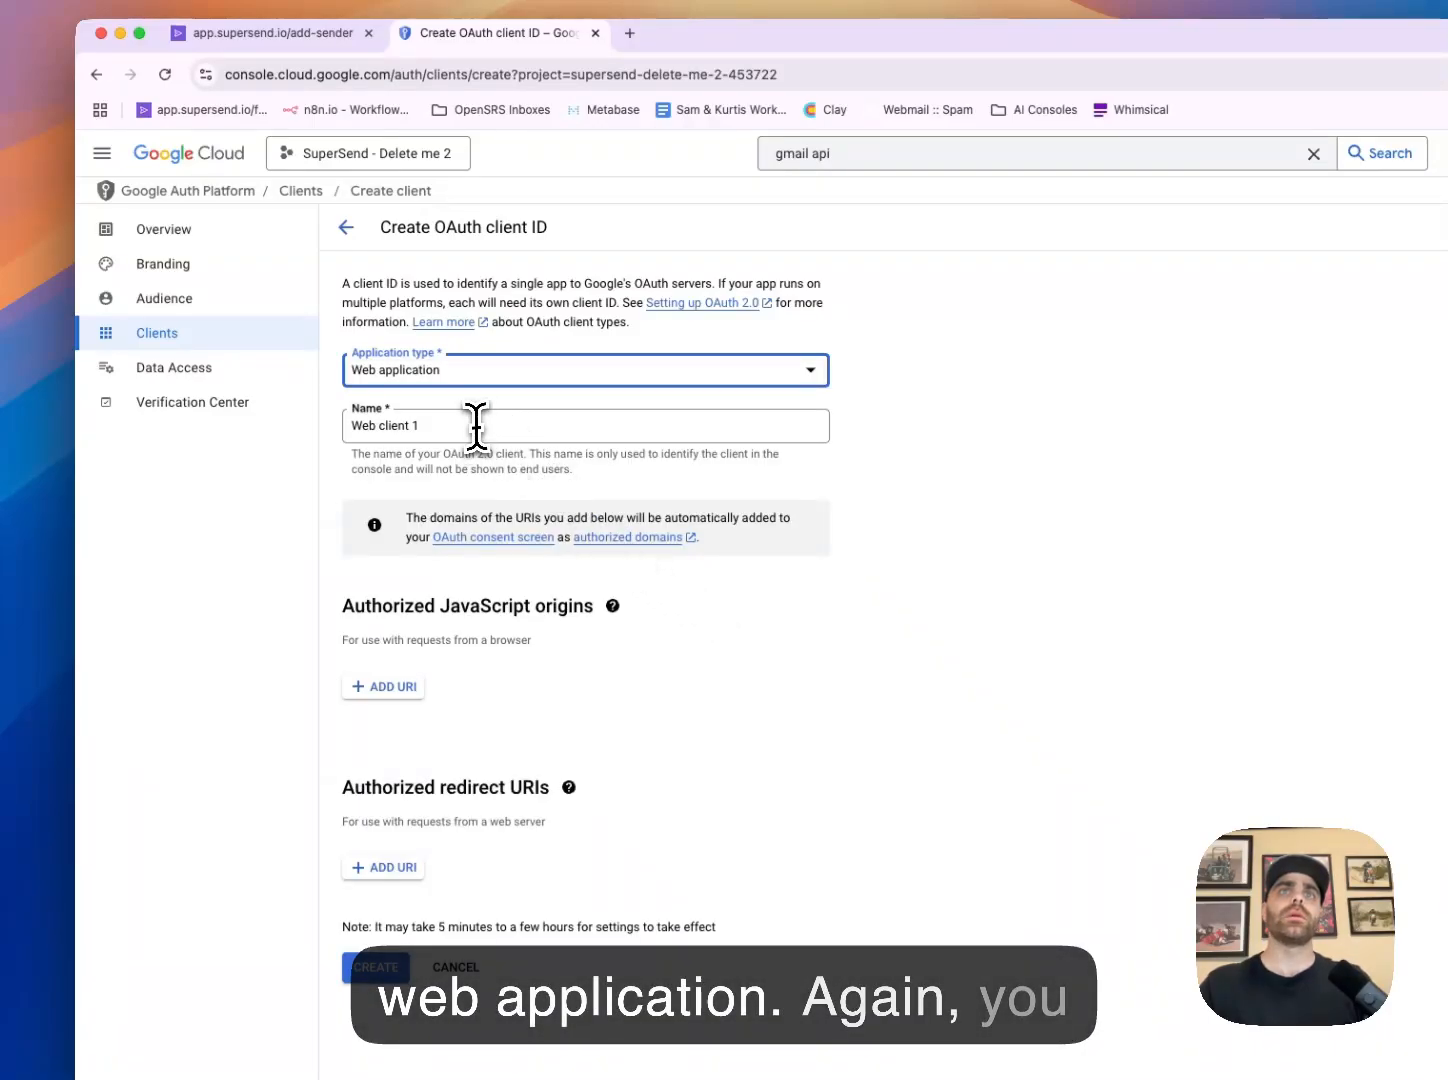
{"action": "left_click", "coordinate": [477, 427]}
{"action": "type", "text": "S"}
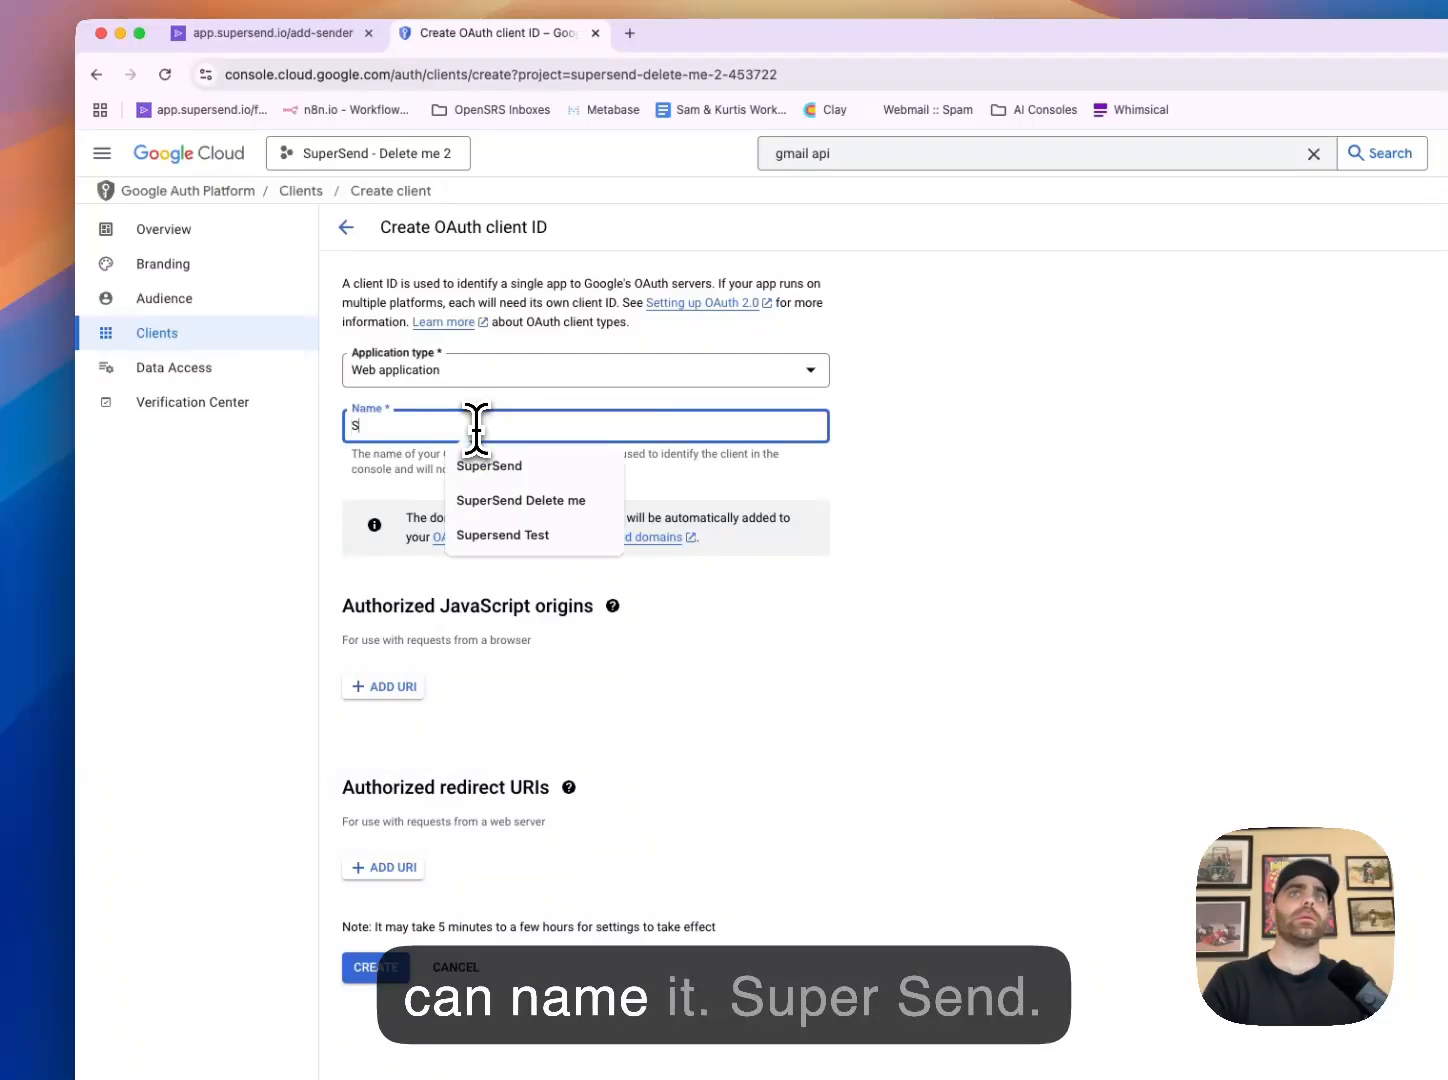
{"action": "type", "text": "uperSend - dle"}
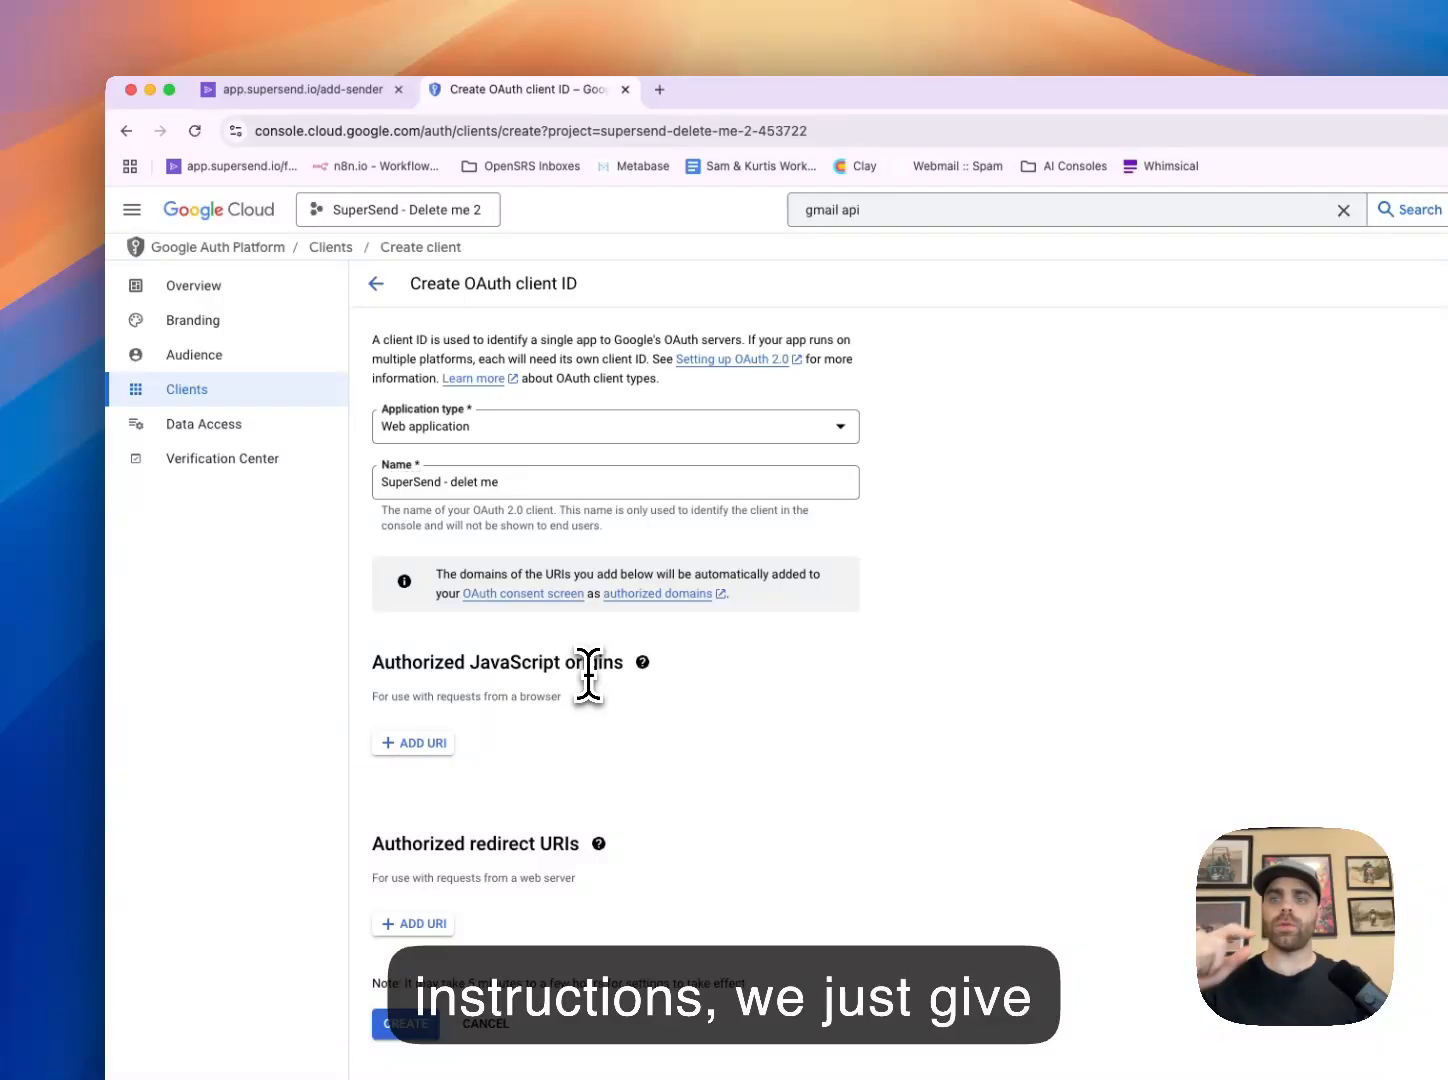
{"action": "left_click", "coordinate": [409, 743]}
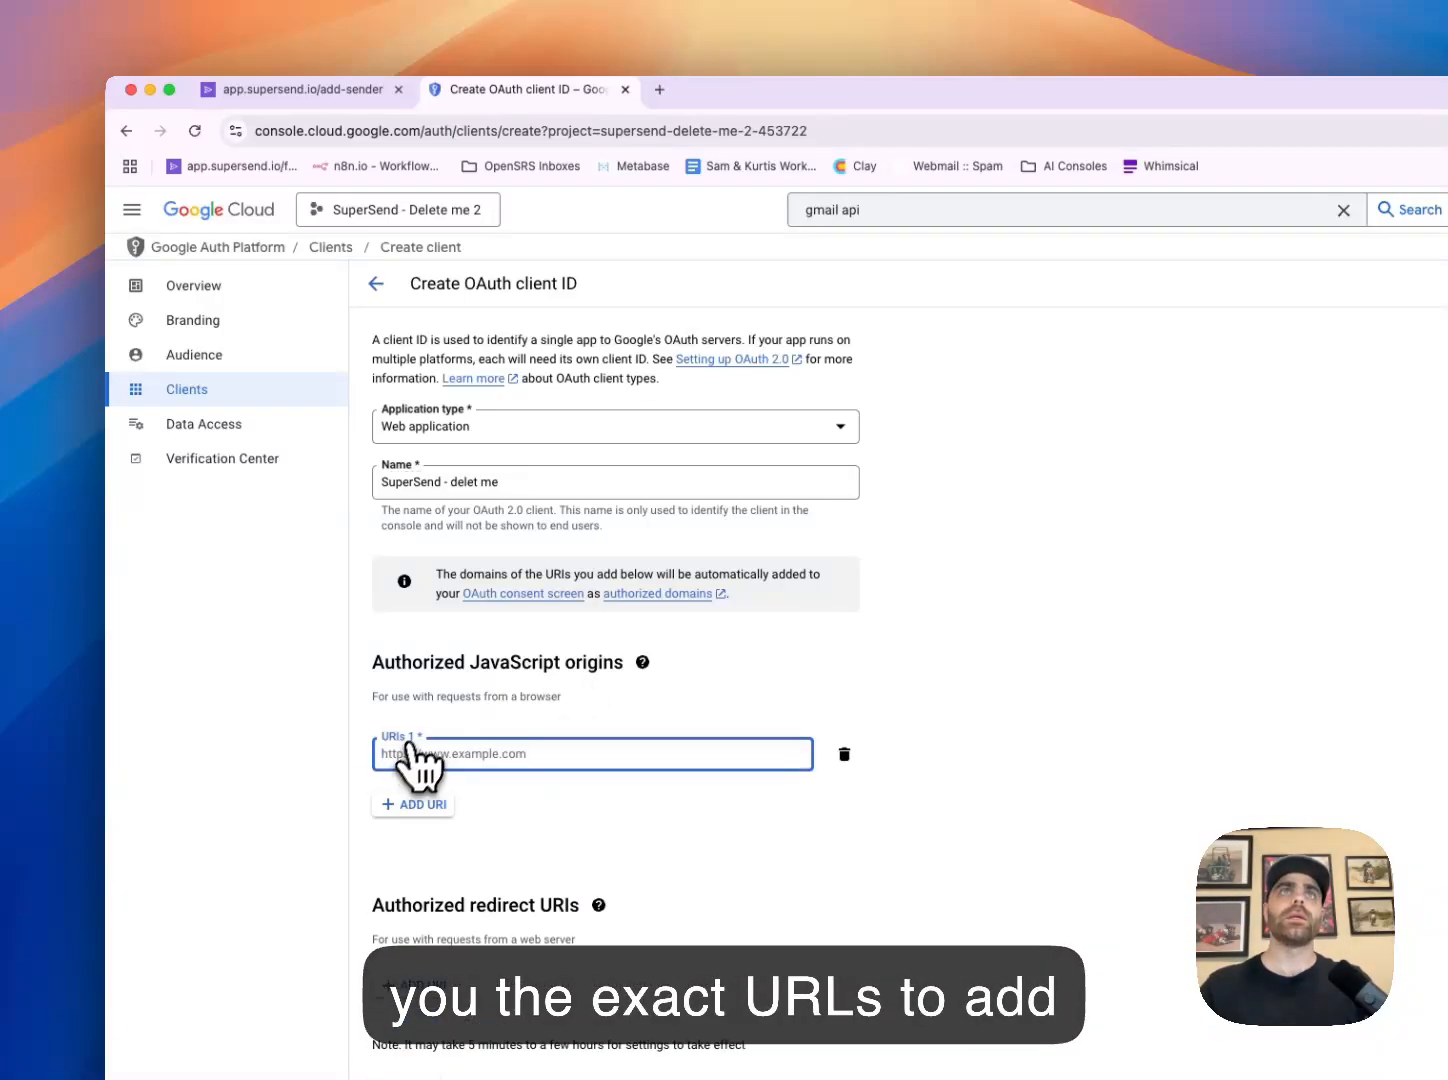
{"action": "left_click", "coordinate": [320, 94]}
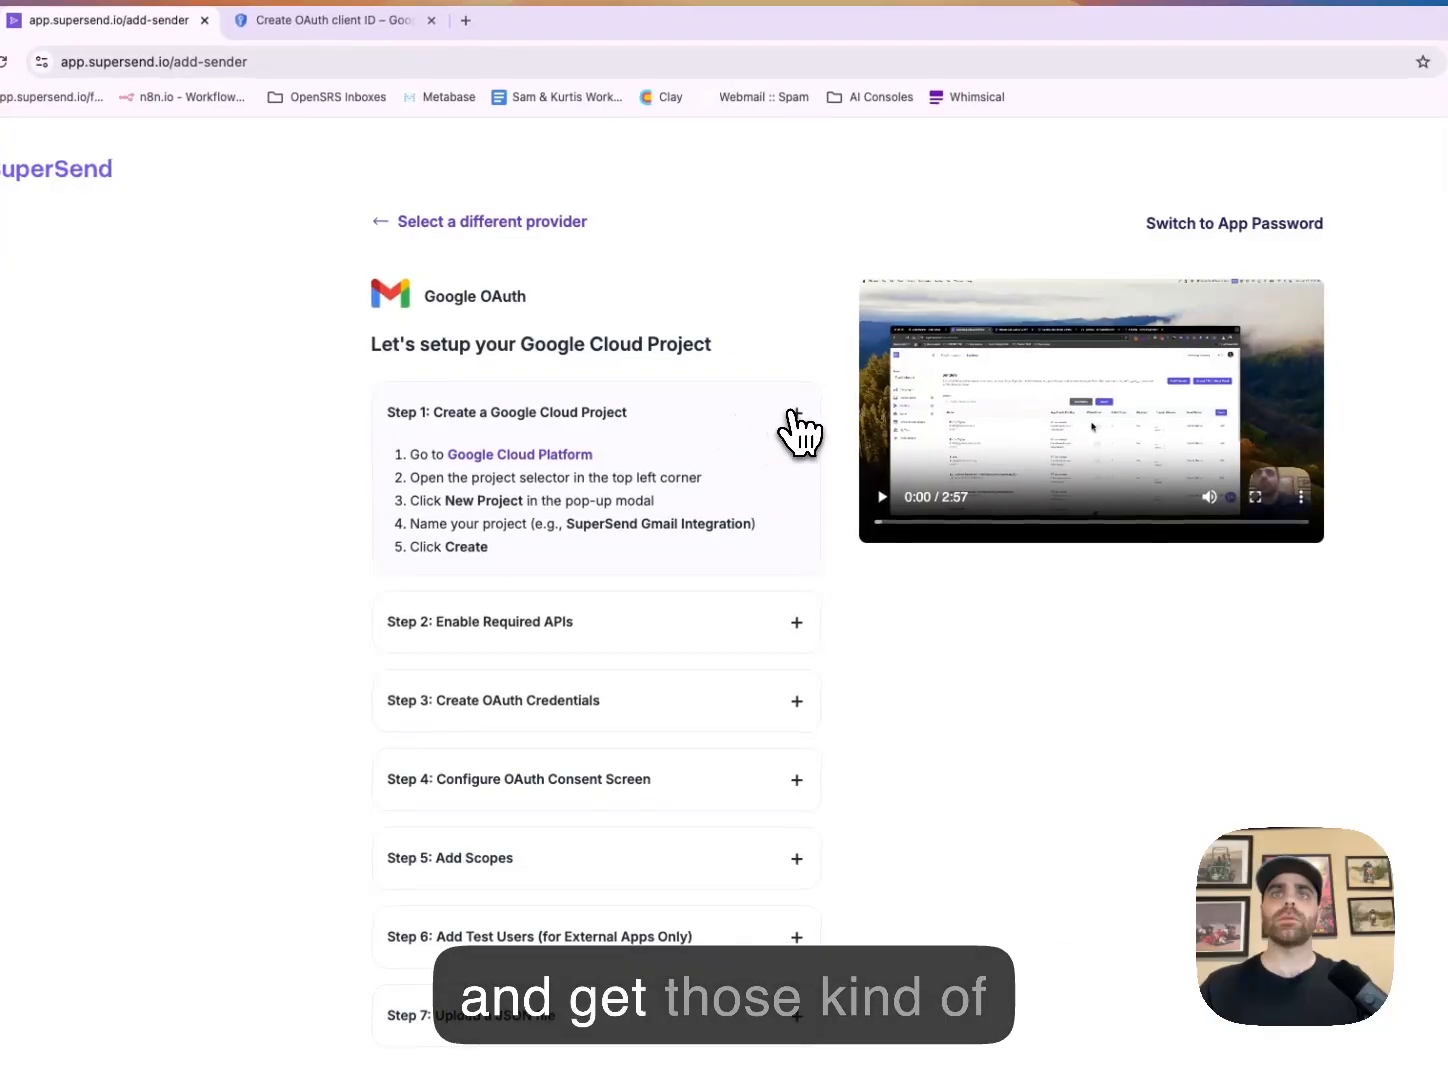
{"action": "left_click", "coordinate": [796, 415]}
{"action": "left_click", "coordinate": [701, 650]}
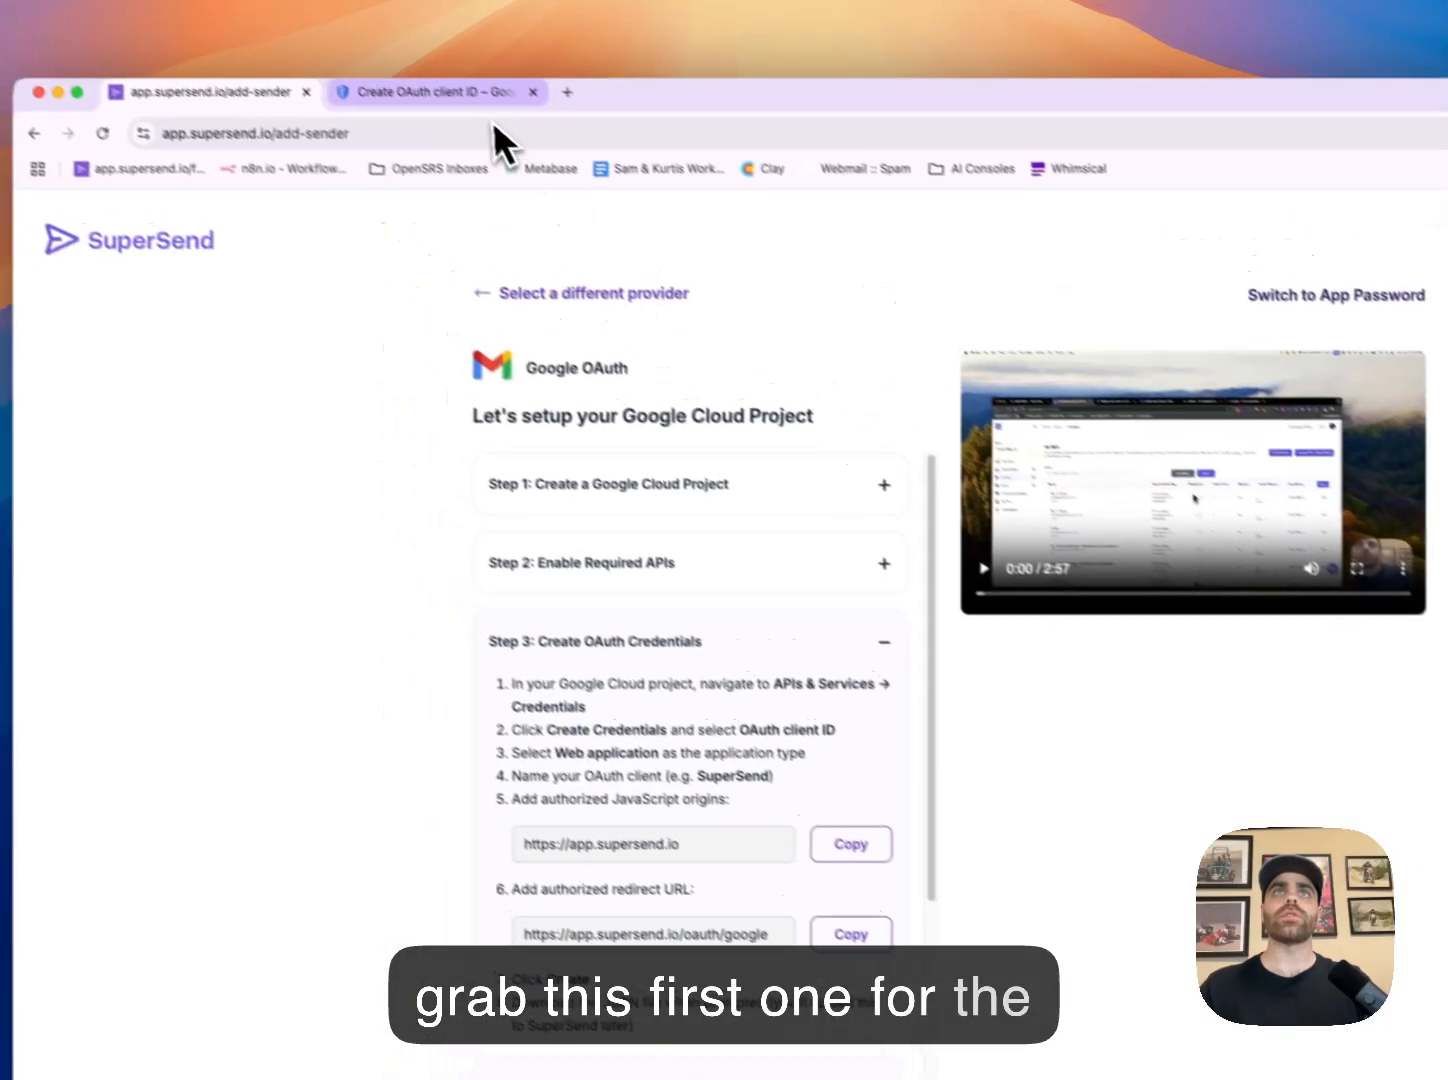
{"action": "left_click", "coordinate": [360, 22]}
{"action": "left_click", "coordinate": [347, 686]}
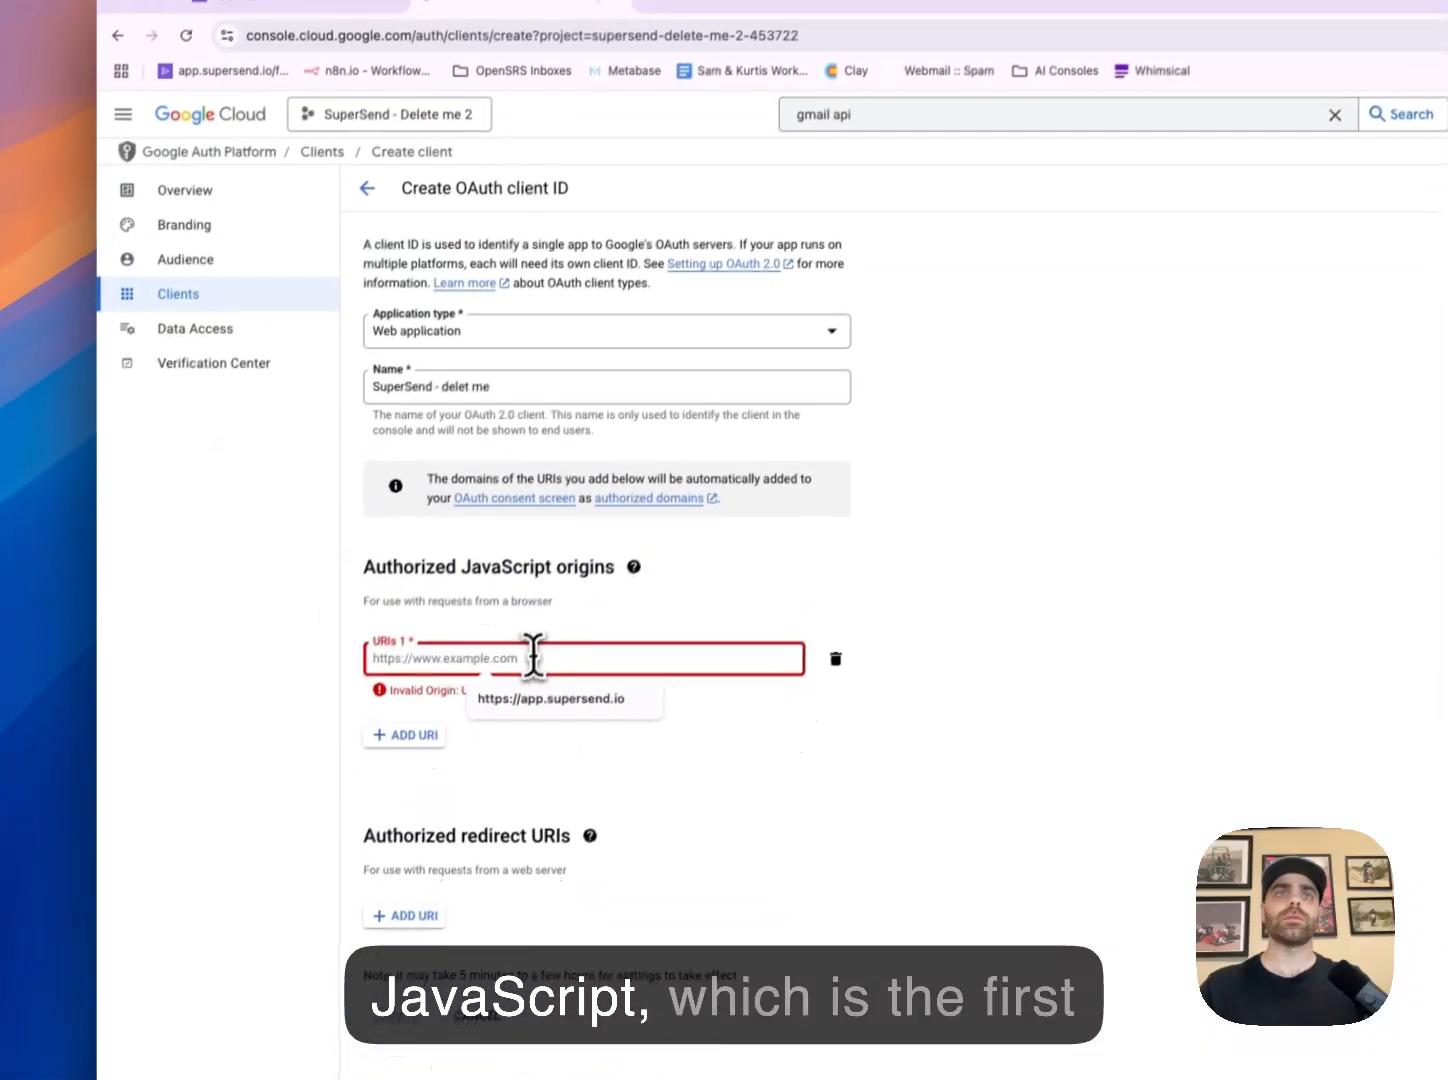
{"action": "type", "text": "https://app.supersend.io"}
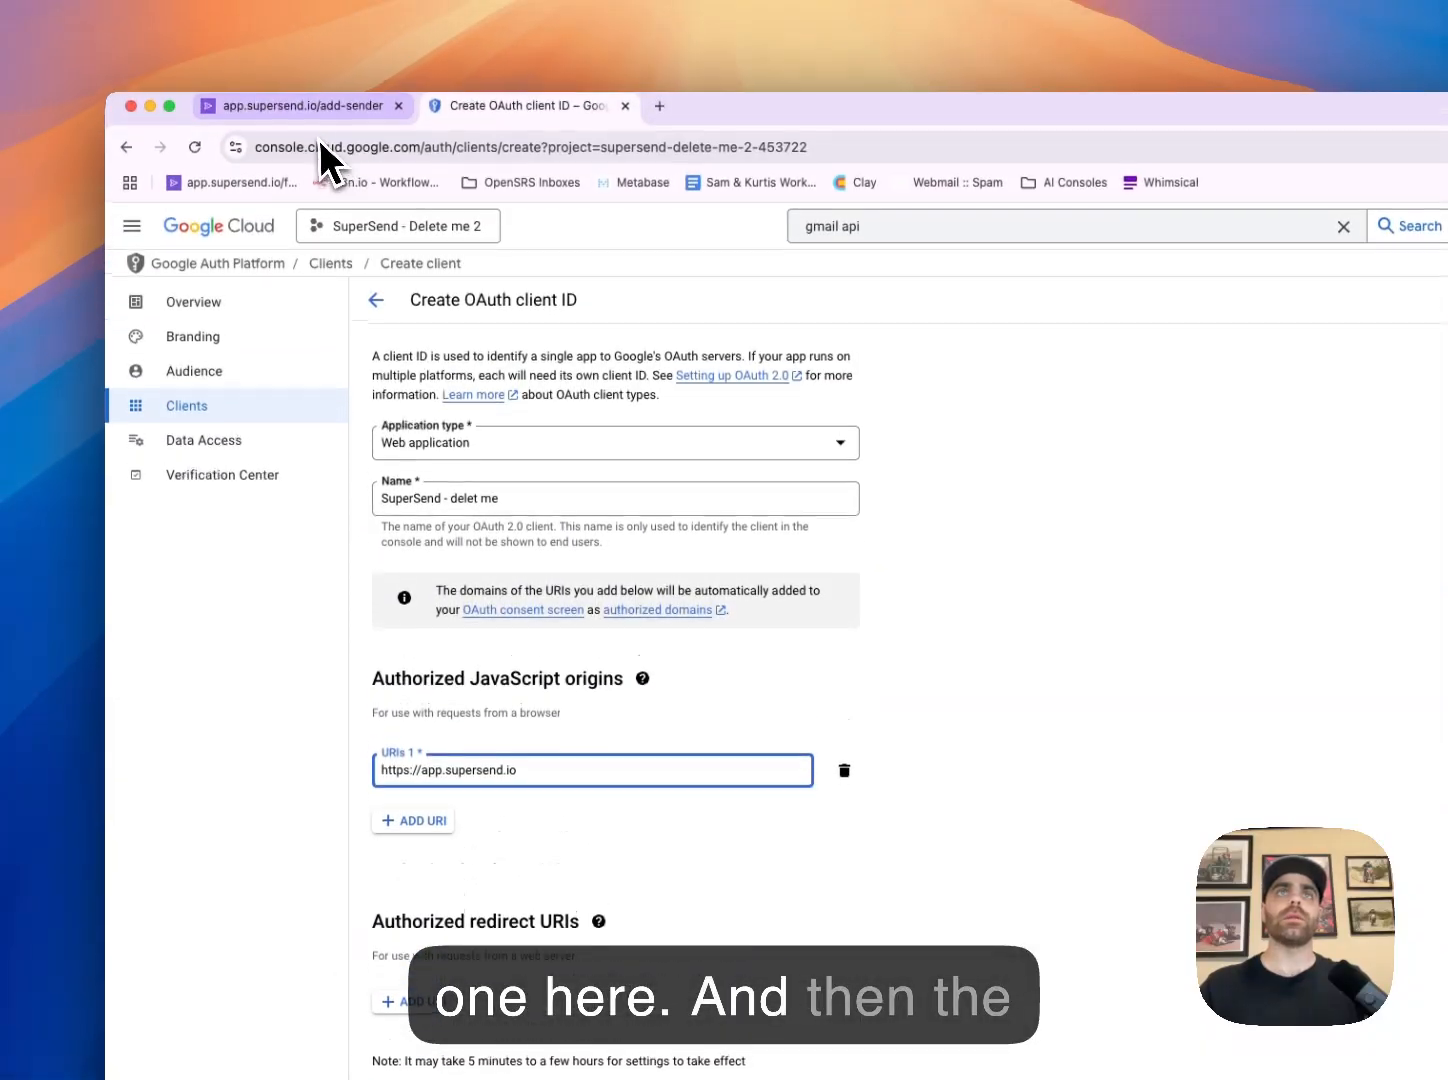
{"action": "left_click", "coordinate": [310, 80]}
{"action": "left_click", "coordinate": [945, 969]}
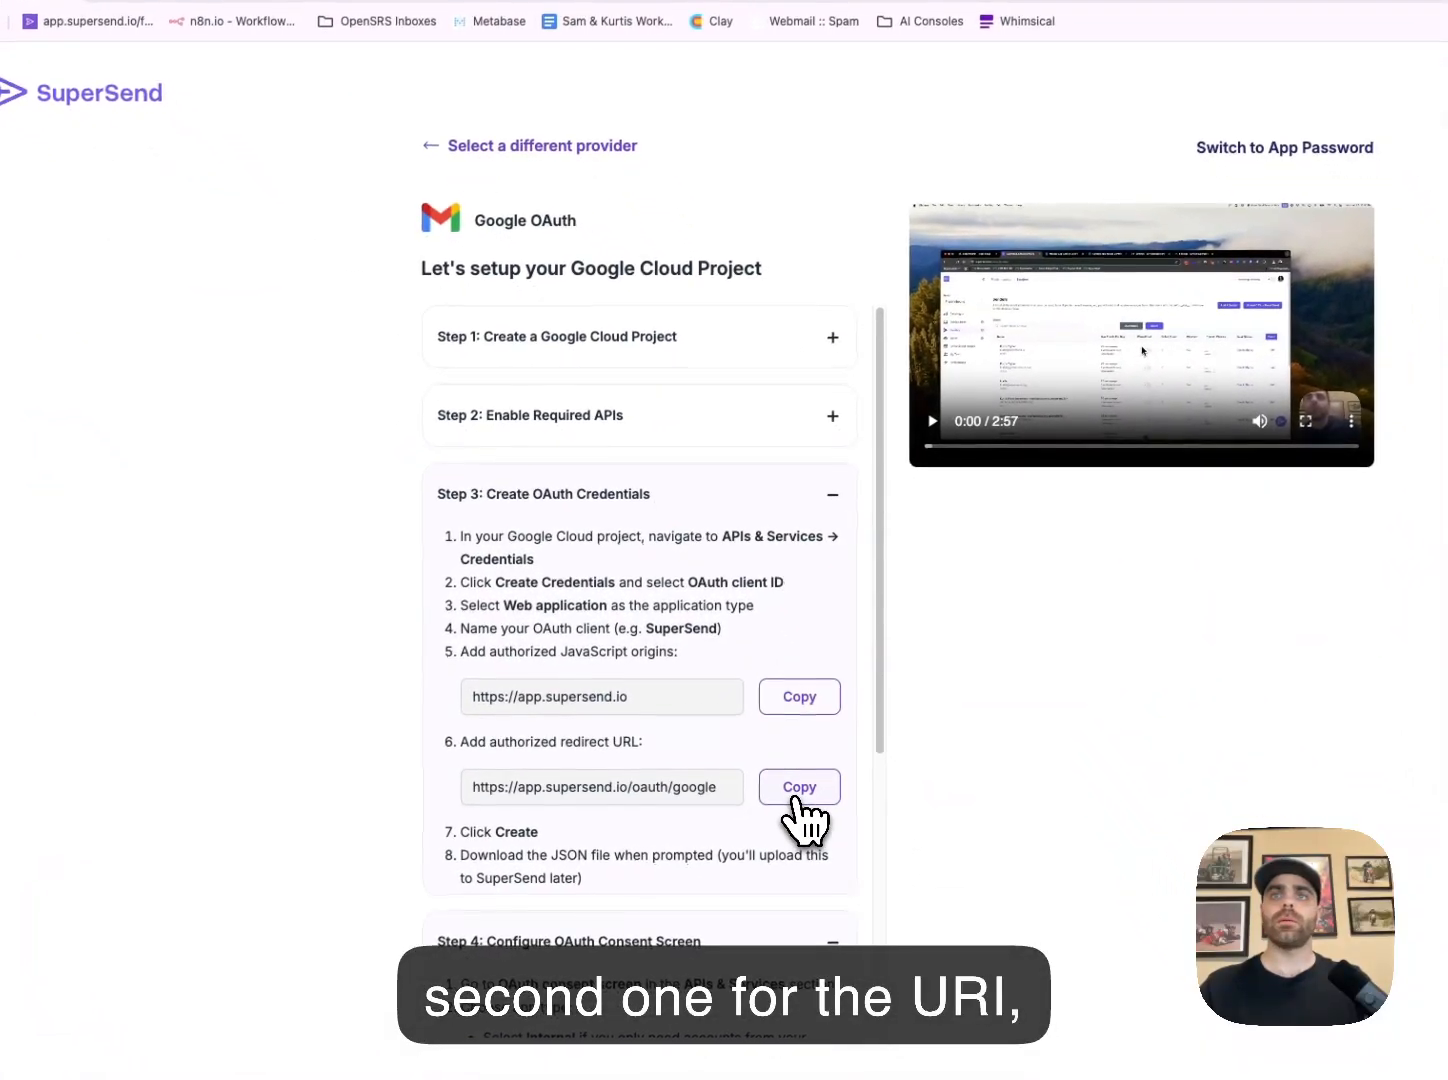
{"action": "left_click", "coordinate": [409, 18]}
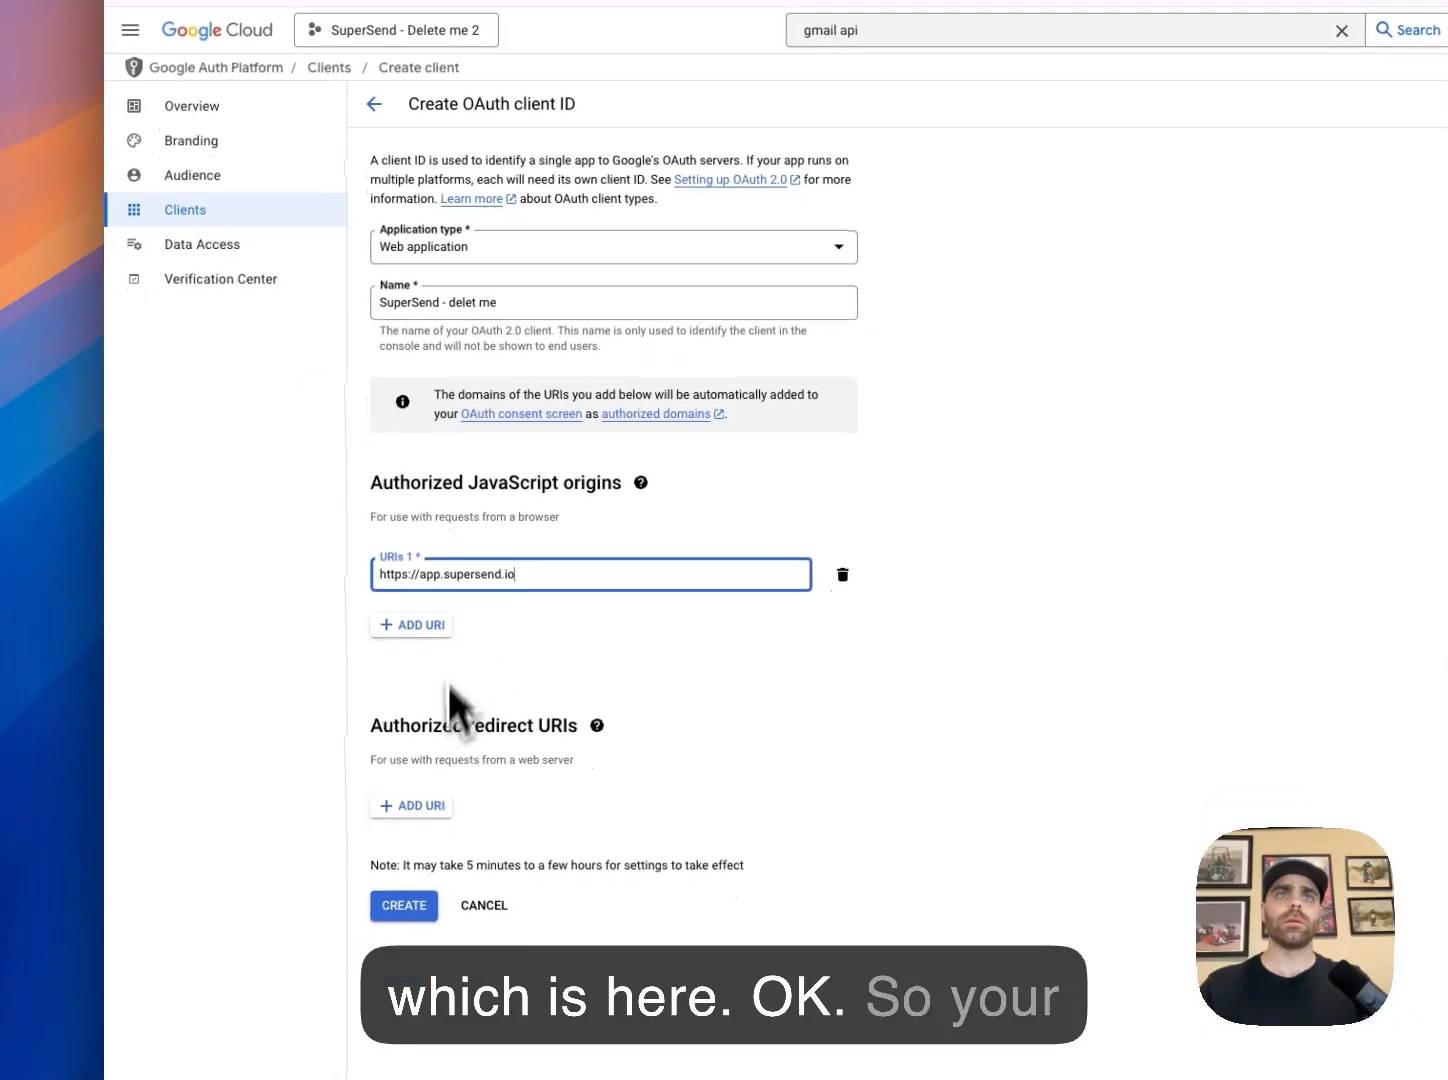
{"action": "left_click", "coordinate": [420, 803]}
{"action": "left_click", "coordinate": [478, 814]}
{"action": "key", "text": "super+v"}
{"action": "left_click", "coordinate": [607, 741]}
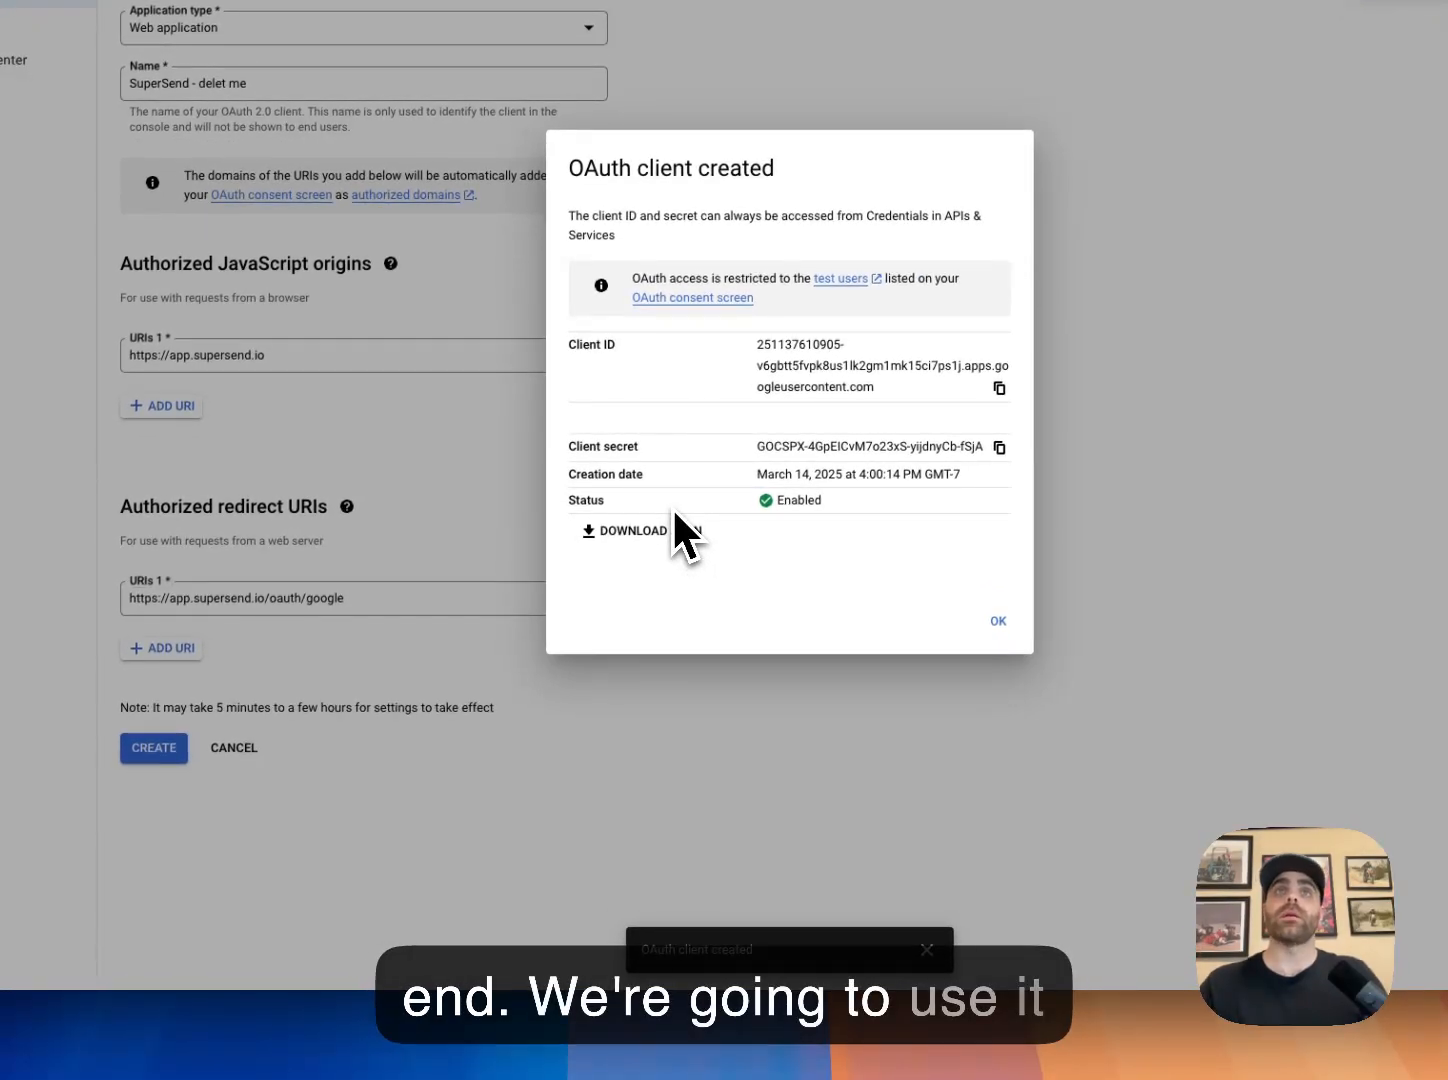
Download the SuperSend - delet me client's secret JSON and return to the Clients list
{"action": "left_click", "coordinate": [997, 621]}
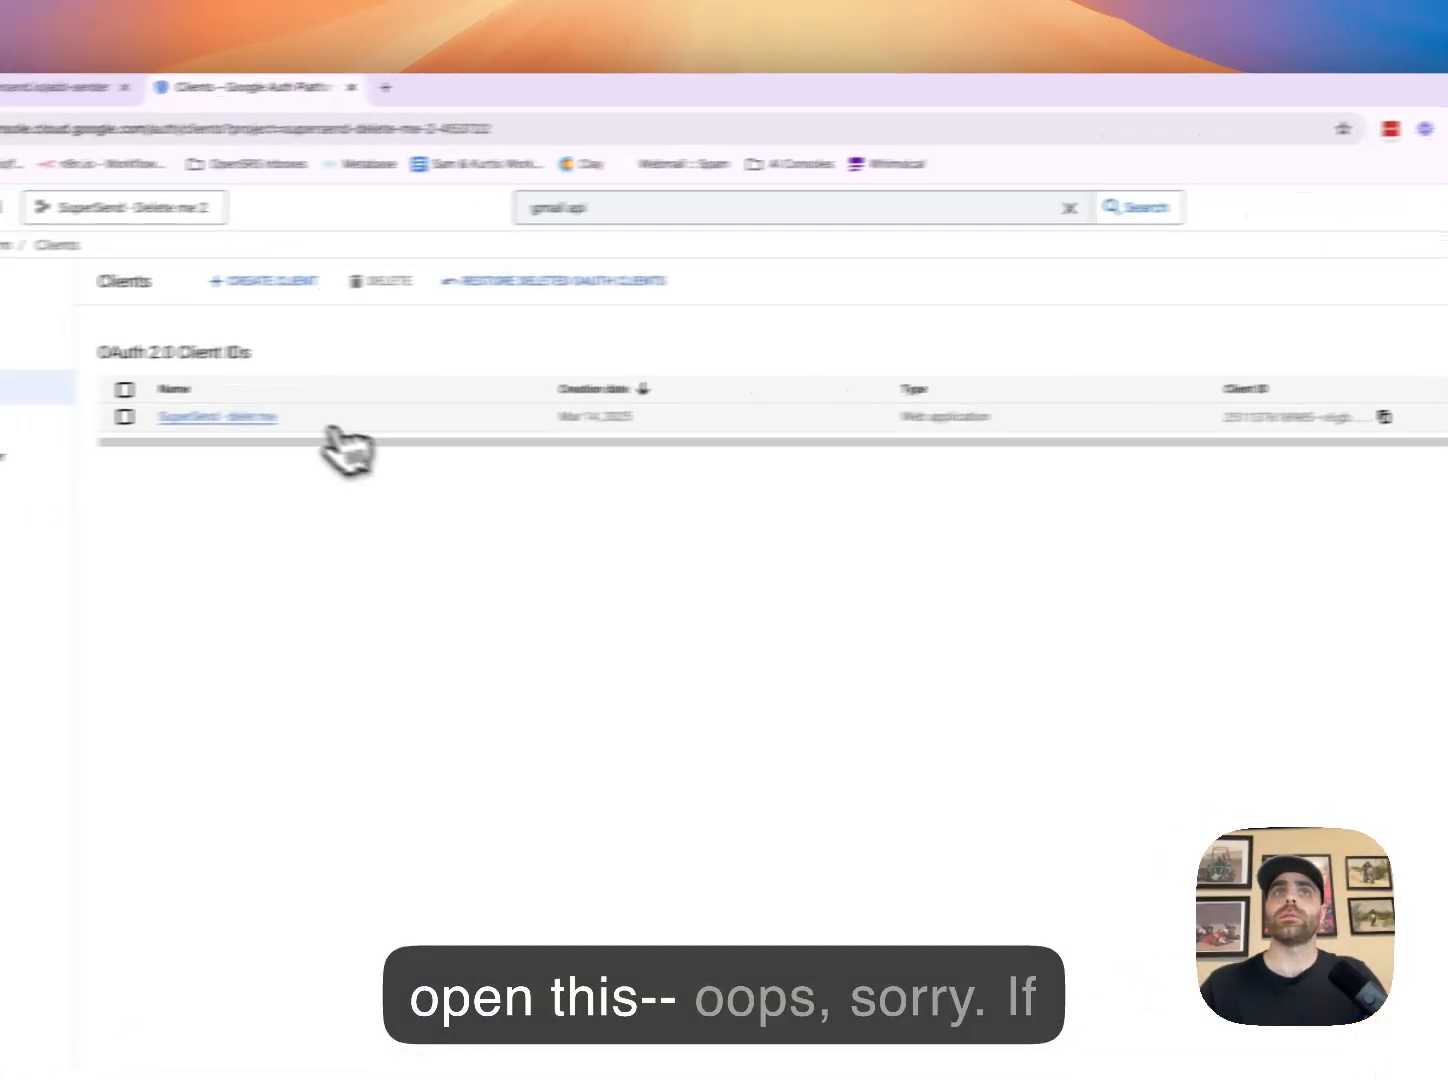
{"action": "left_click", "coordinate": [239, 416]}
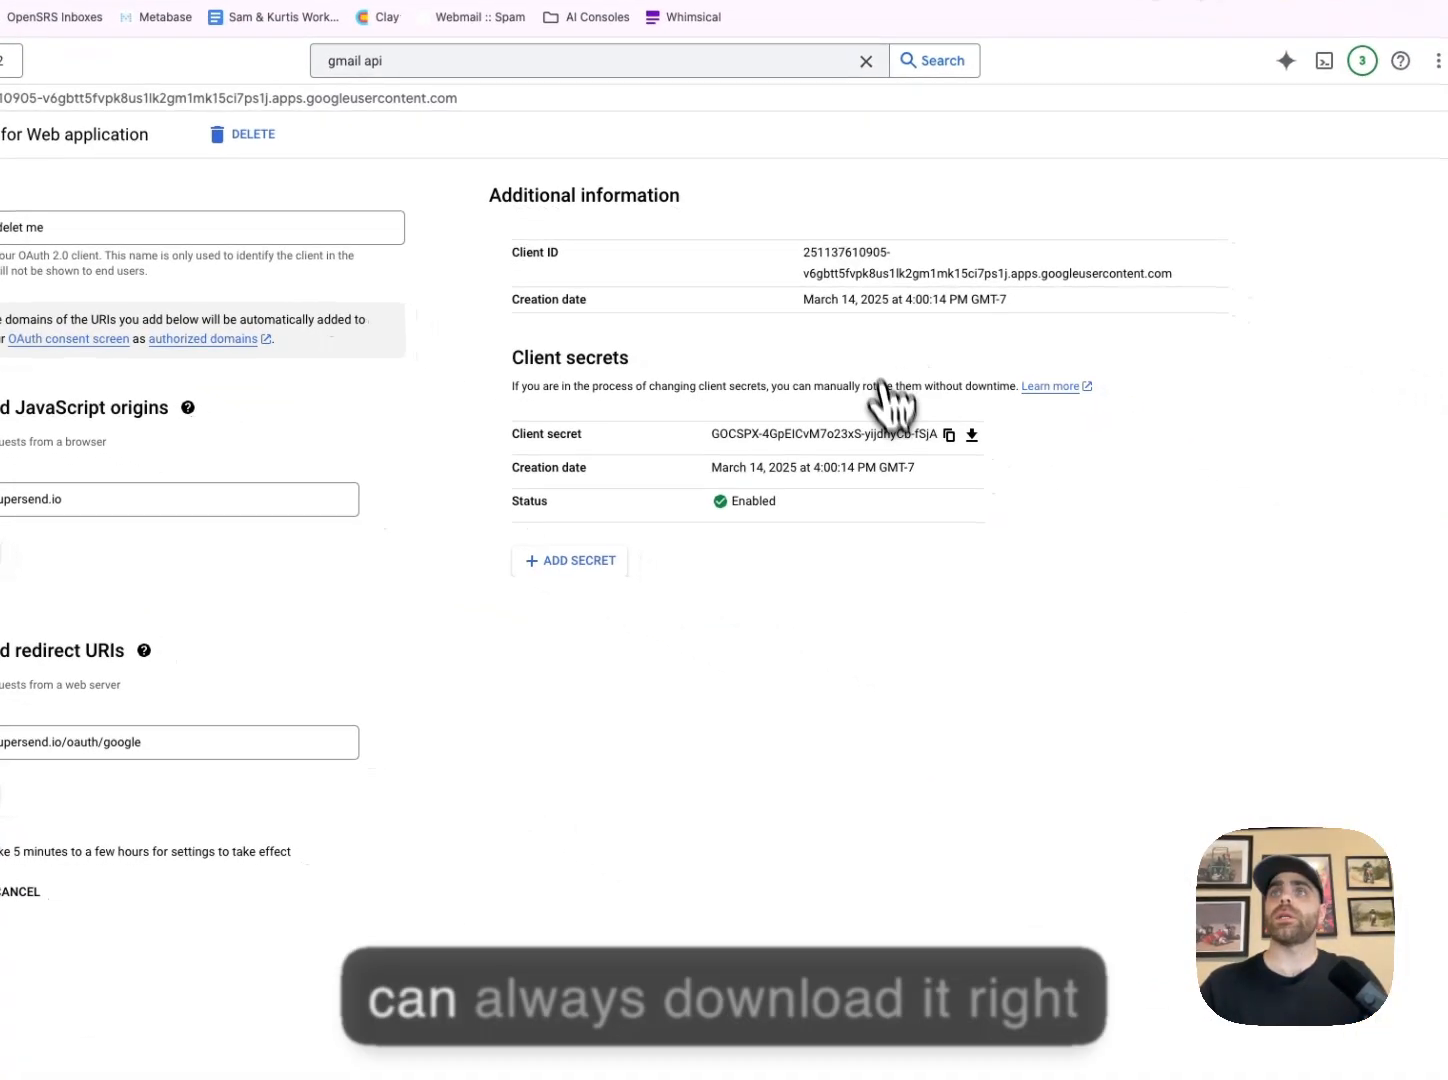
{"action": "left_click", "coordinate": [968, 435]}
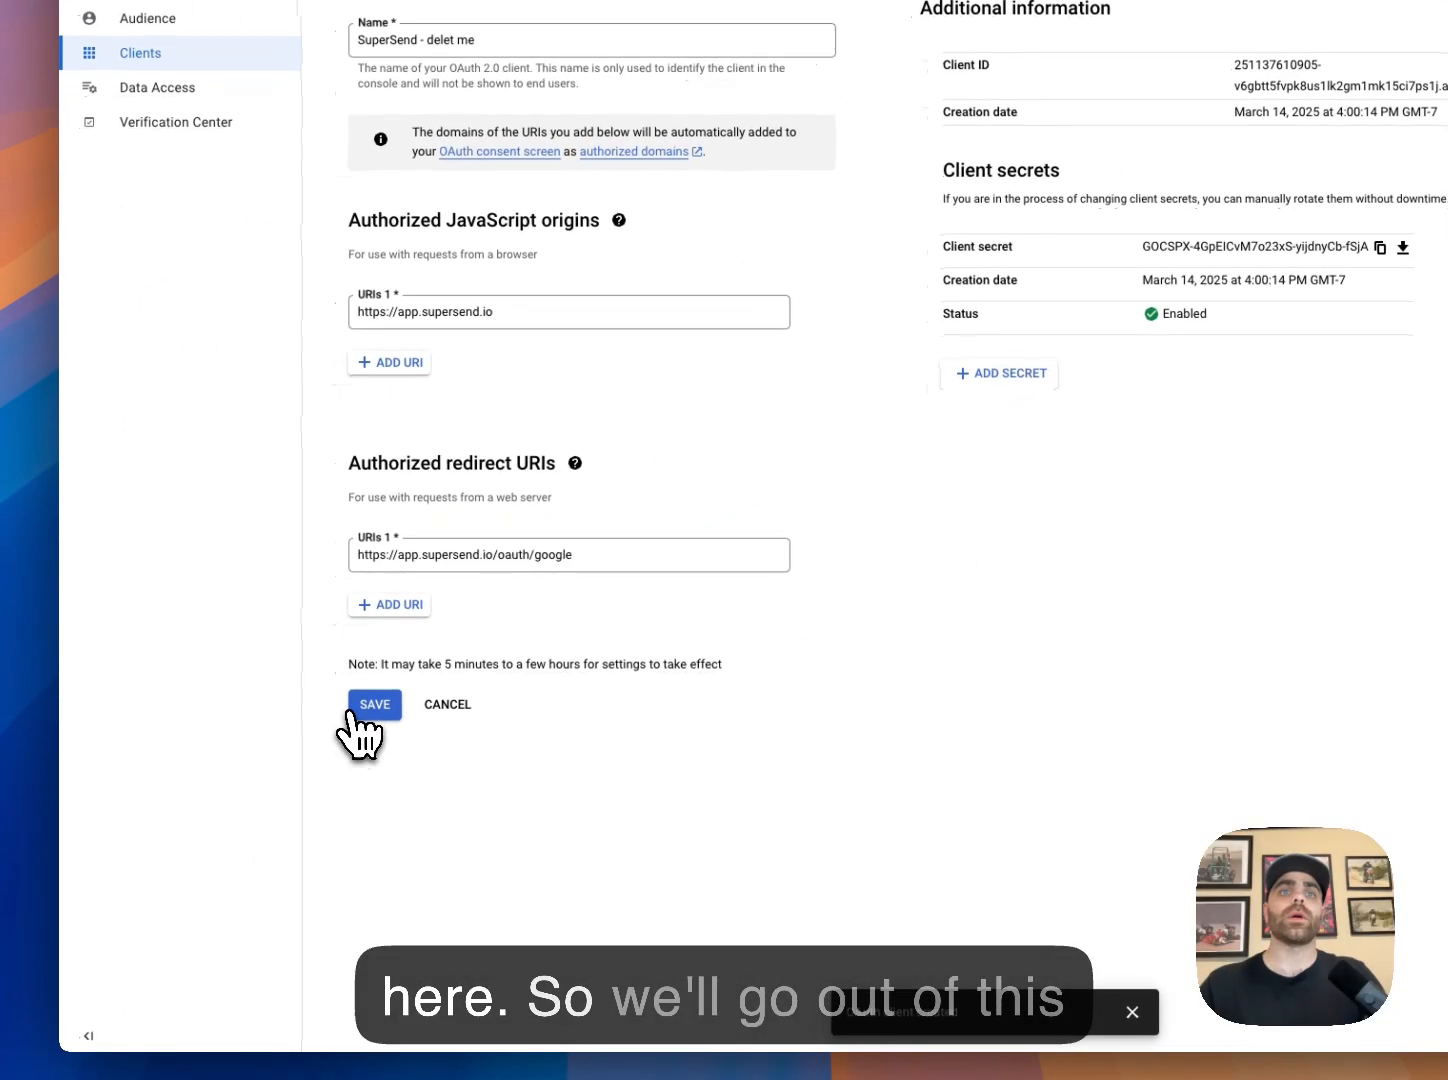
{"action": "left_click", "coordinate": [350, 712]}
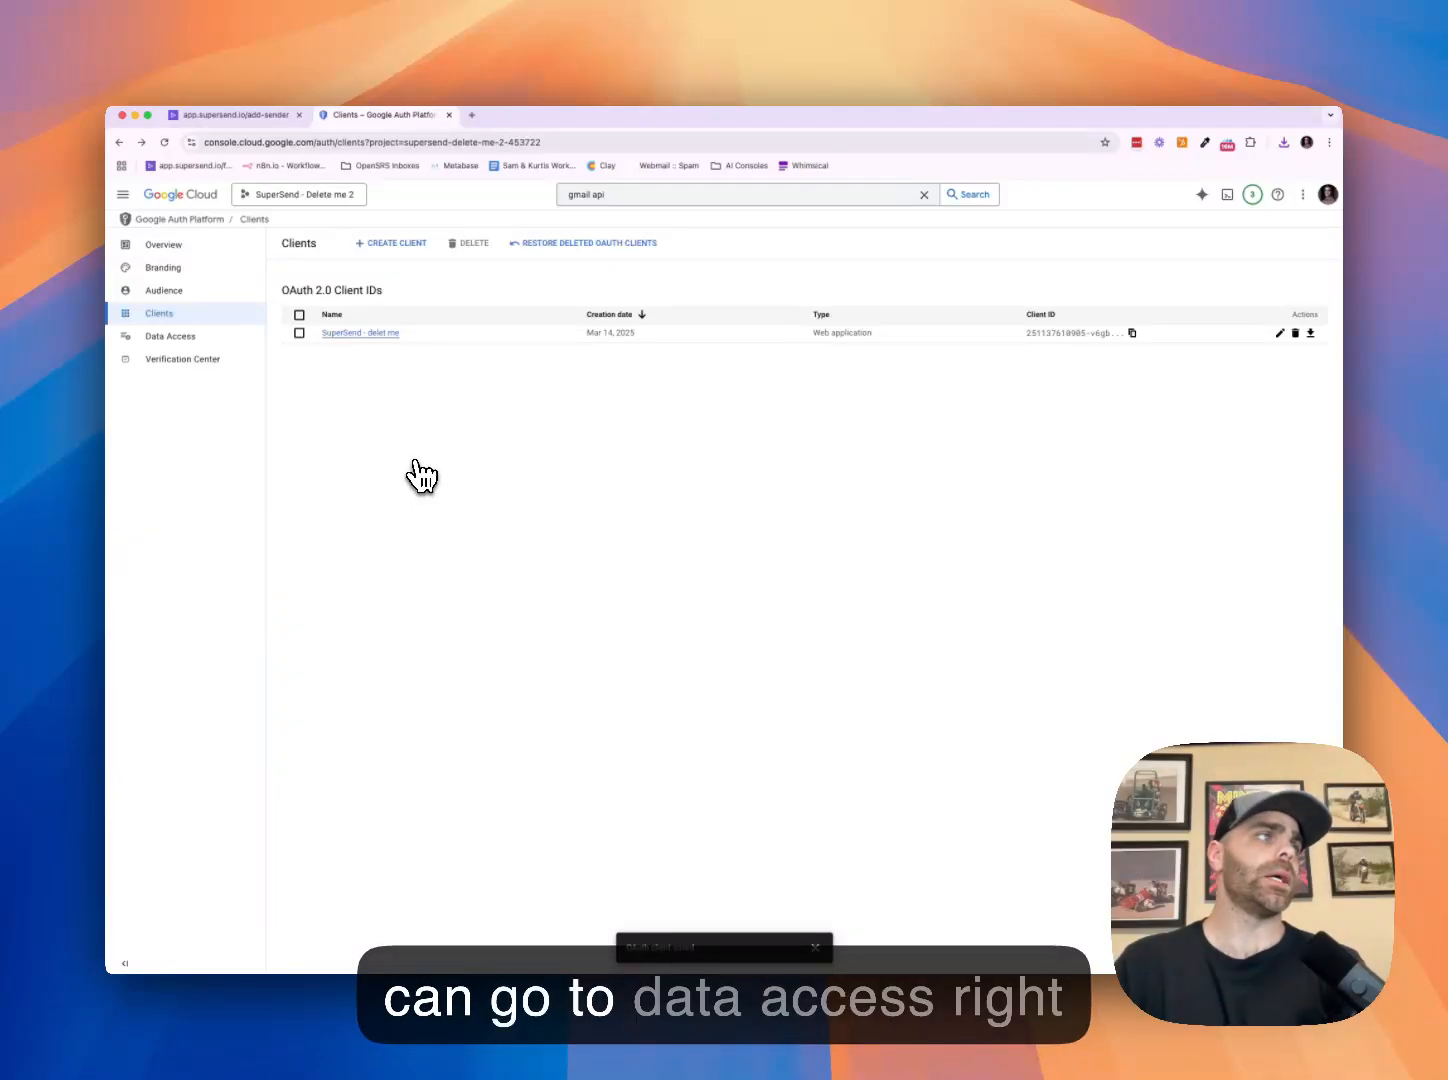
Open the Data Access scopes panel and copy the gmail.modify scope URL from SuperSend's Add Scopes guide
{"action": "left_click", "coordinate": [172, 338]}
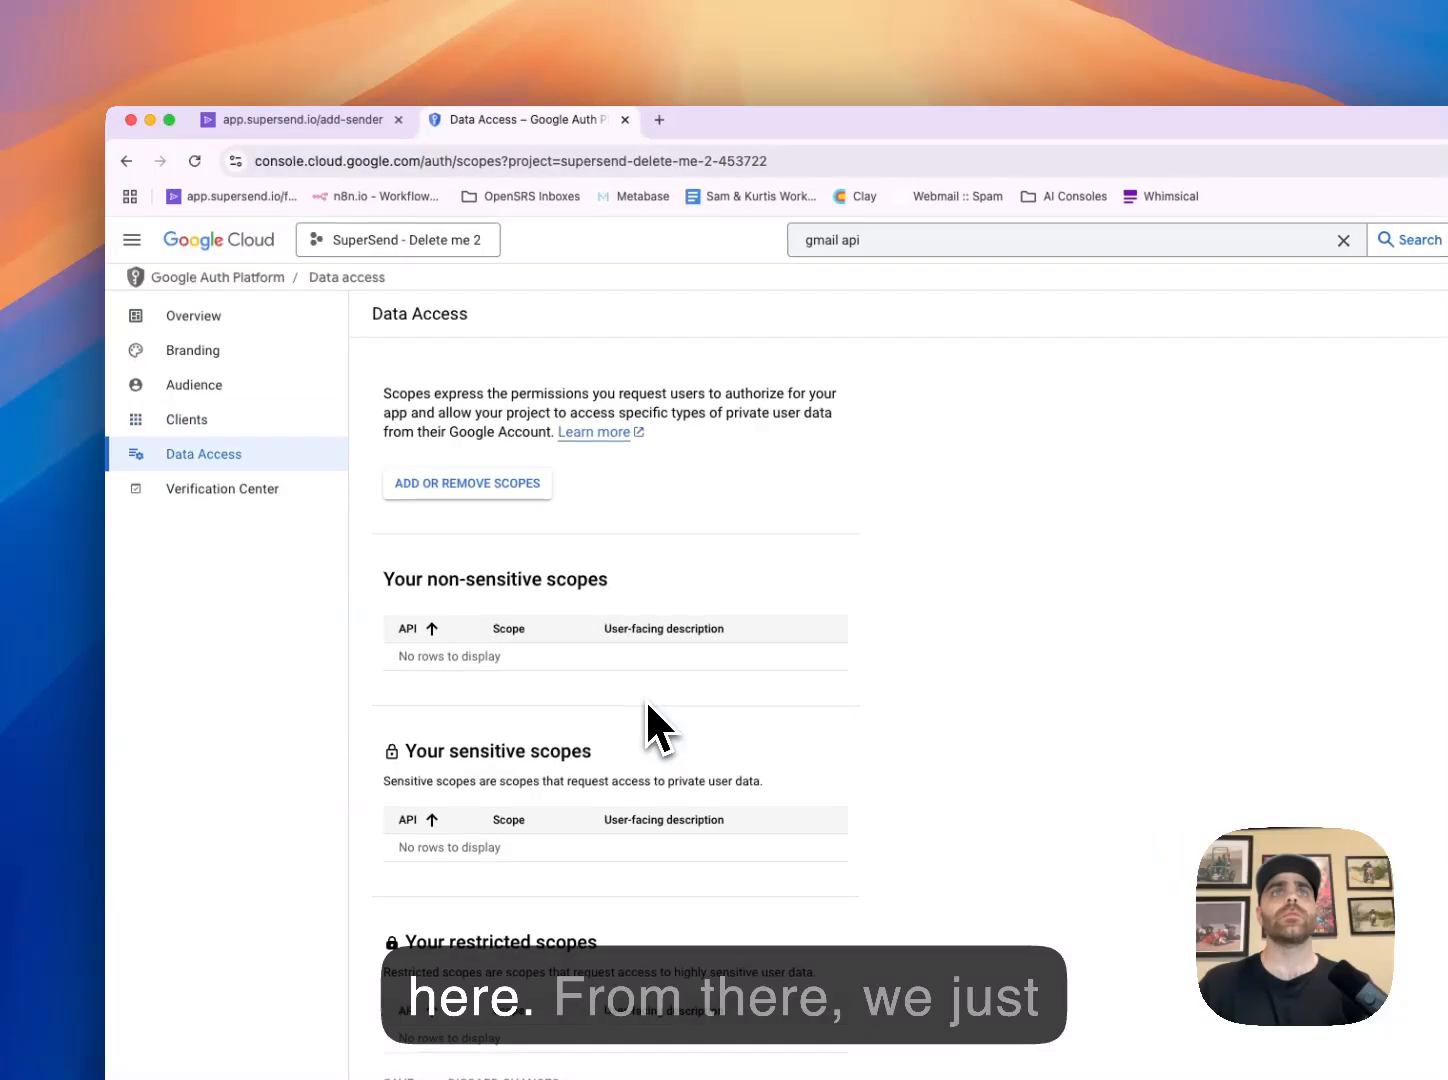
{"action": "left_click", "coordinate": [451, 488]}
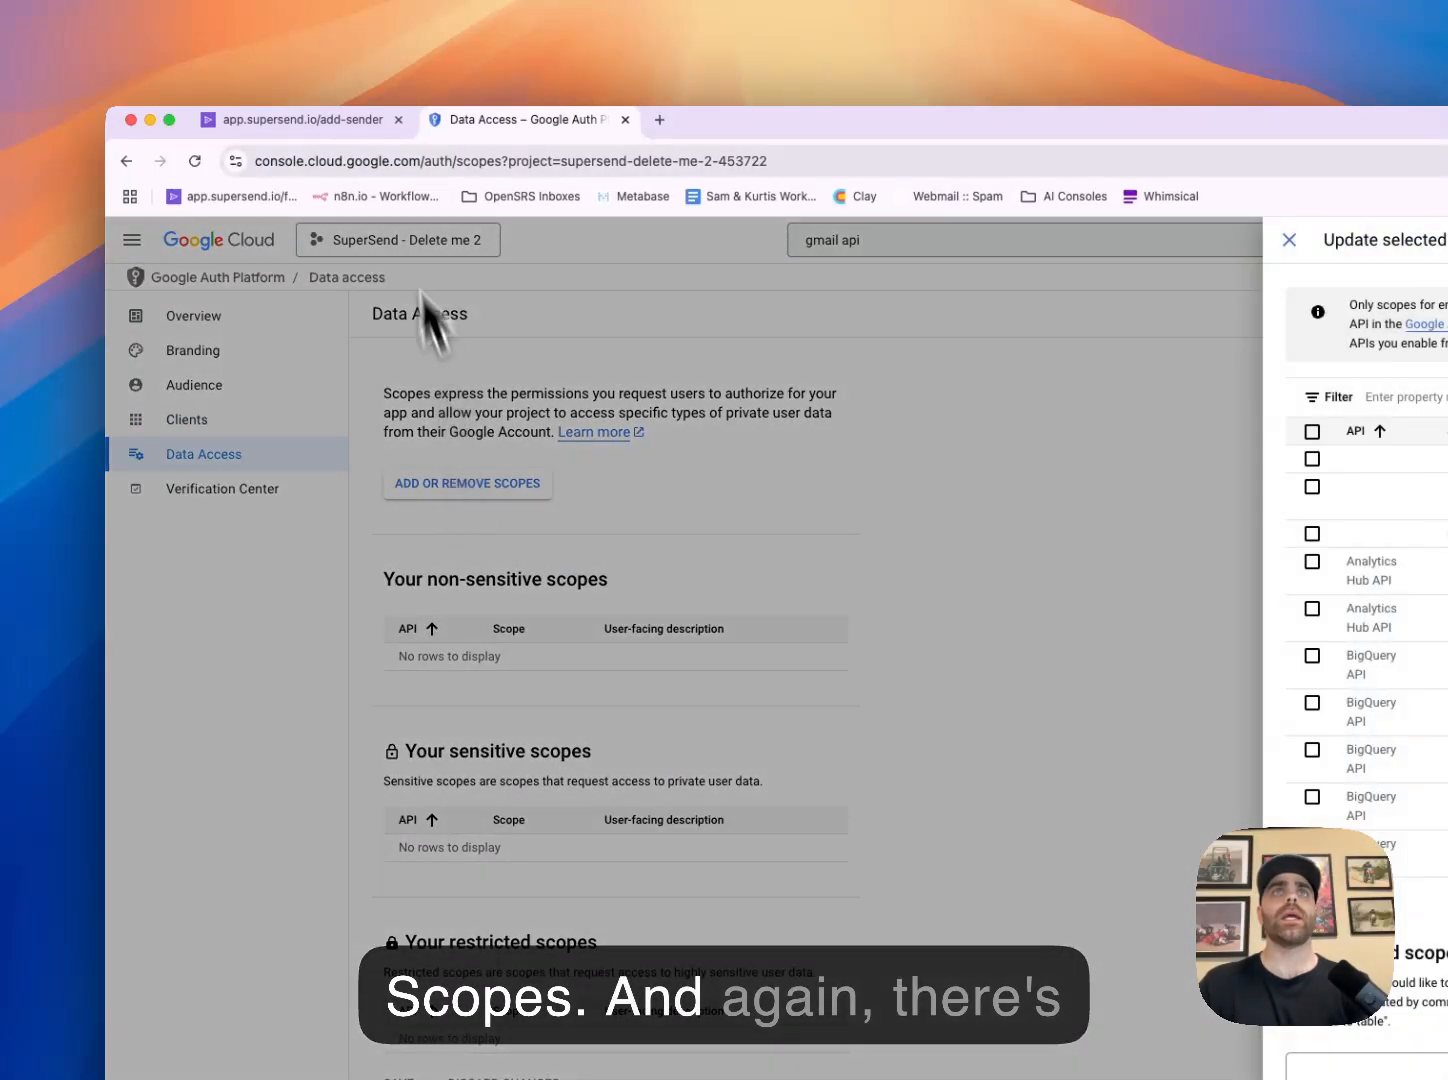
{"action": "left_click", "coordinate": [341, 121]}
{"action": "scroll", "coordinate": [593, 626], "scroll_direction": "down", "scroll_amount": 5}
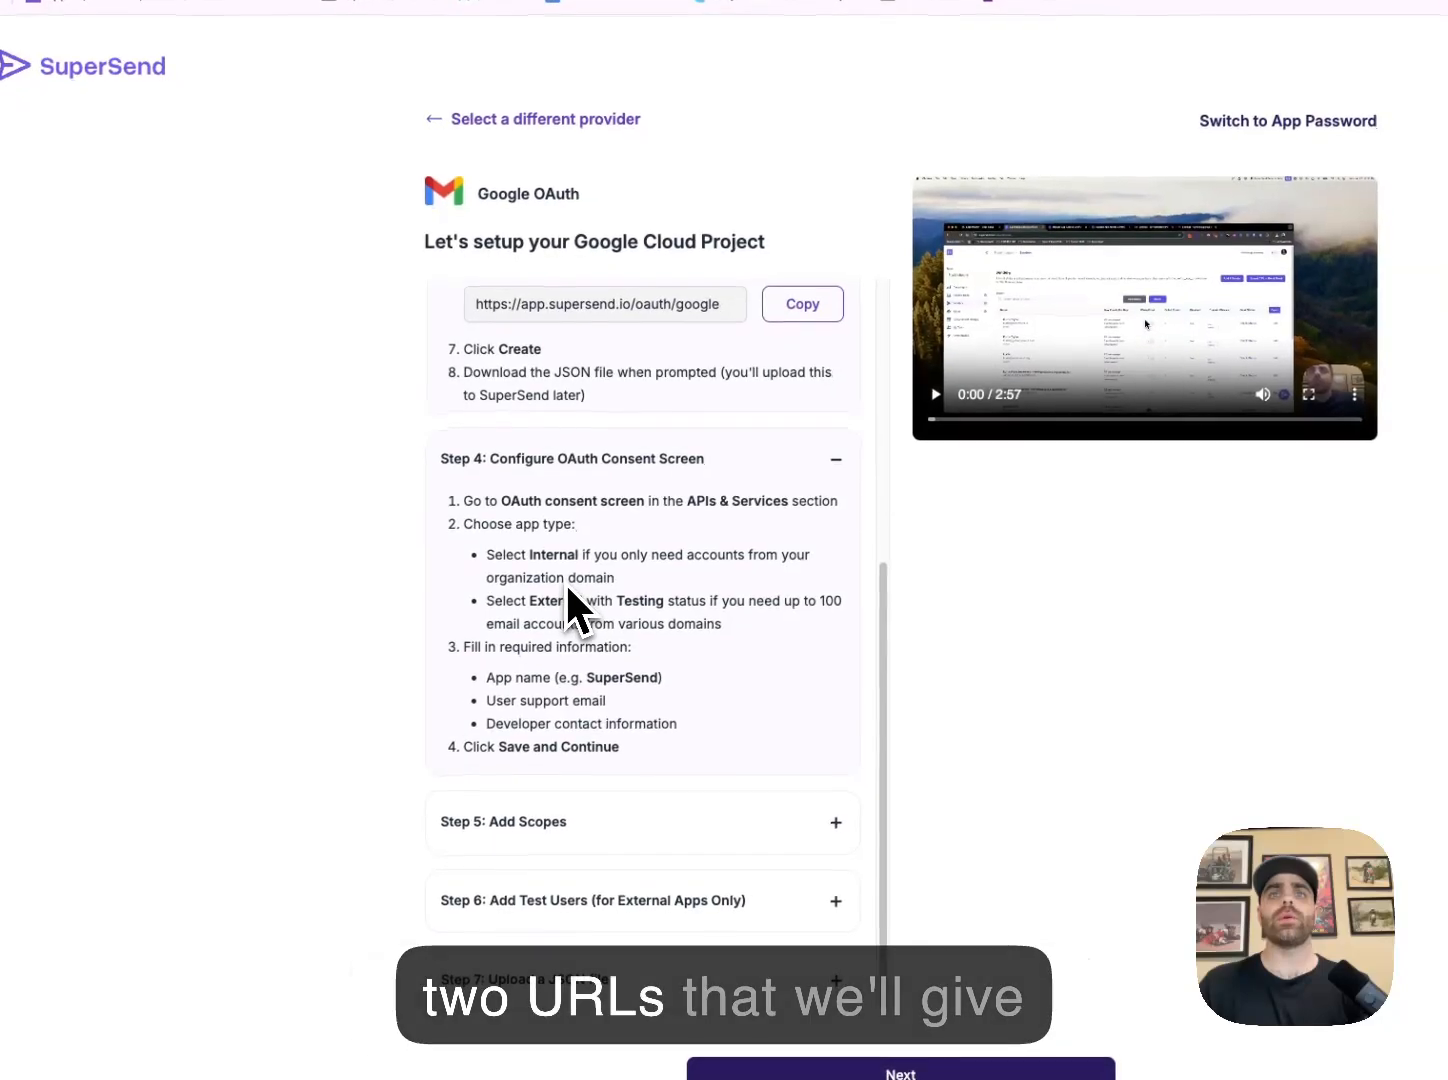
{"action": "left_click", "coordinate": [663, 876]}
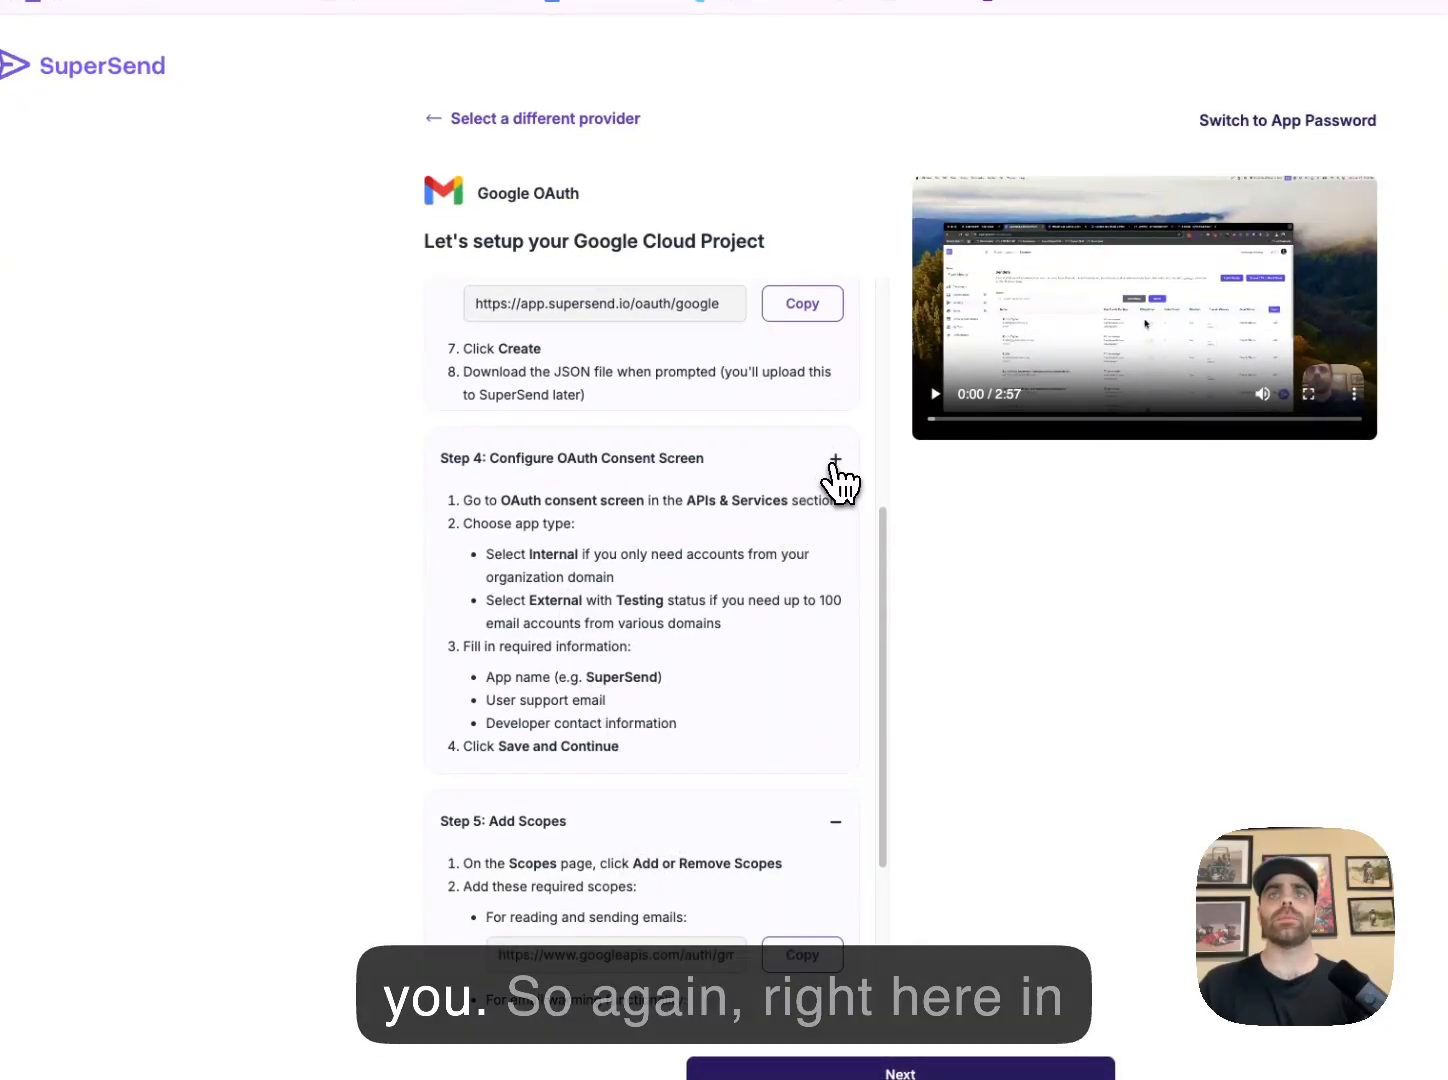
{"action": "left_click", "coordinate": [757, 479]}
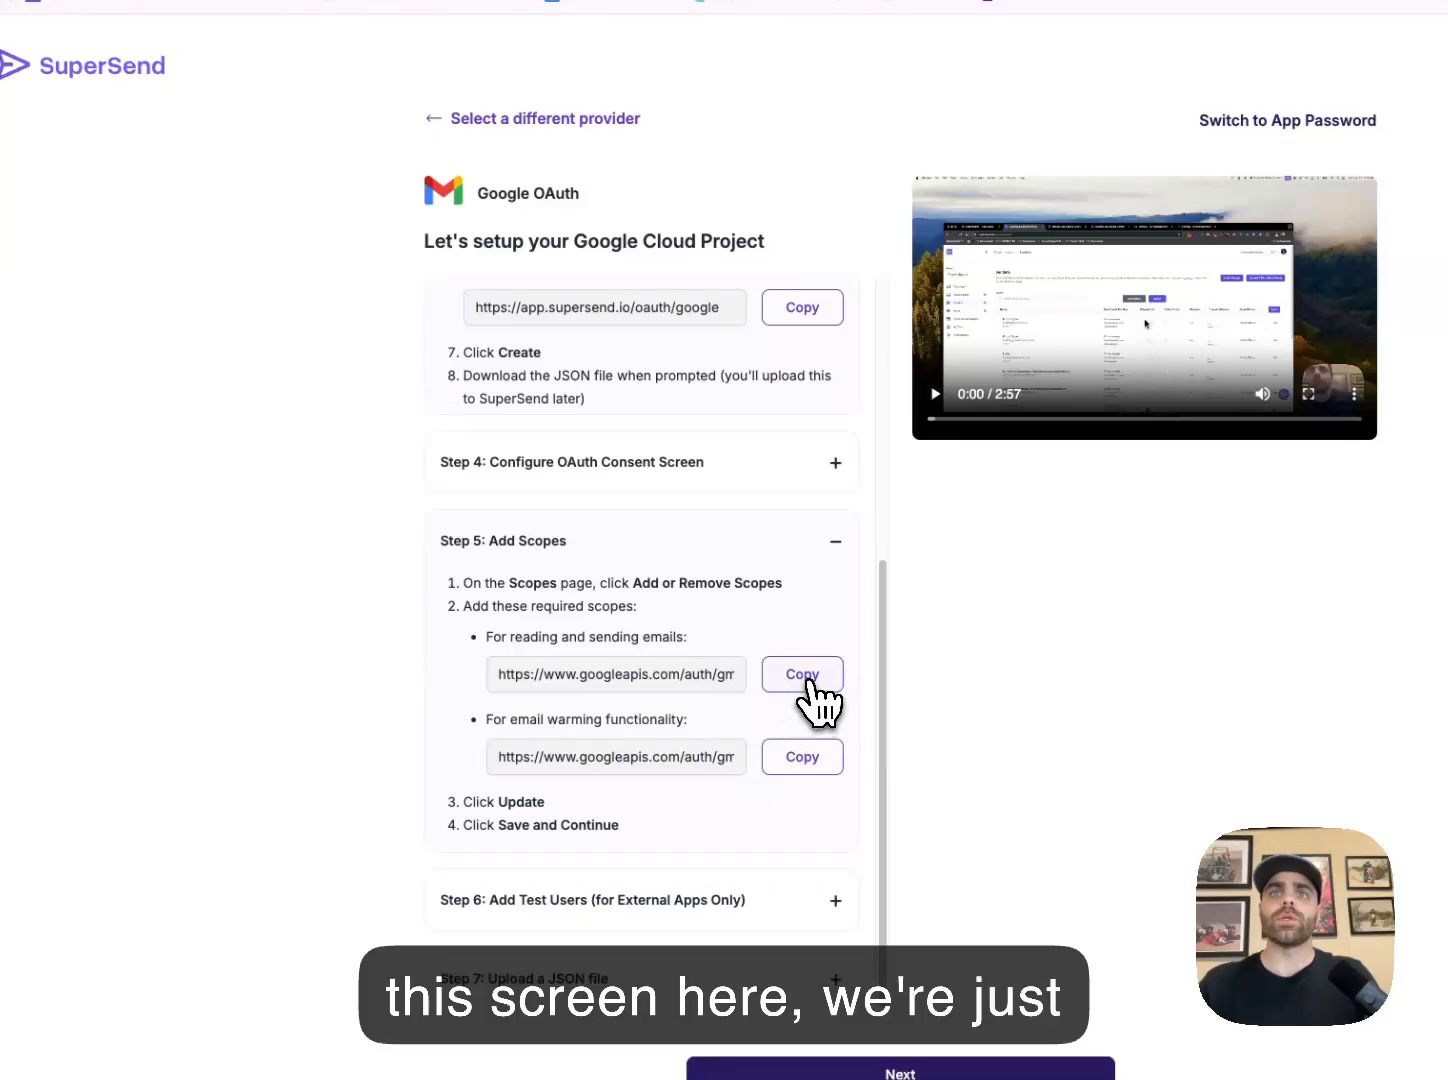
{"action": "left_click", "coordinate": [799, 753]}
Filter the scopes by the gmail.modify URL, tick the Gmail API row, and update
{"action": "left_click", "coordinate": [375, 112]}
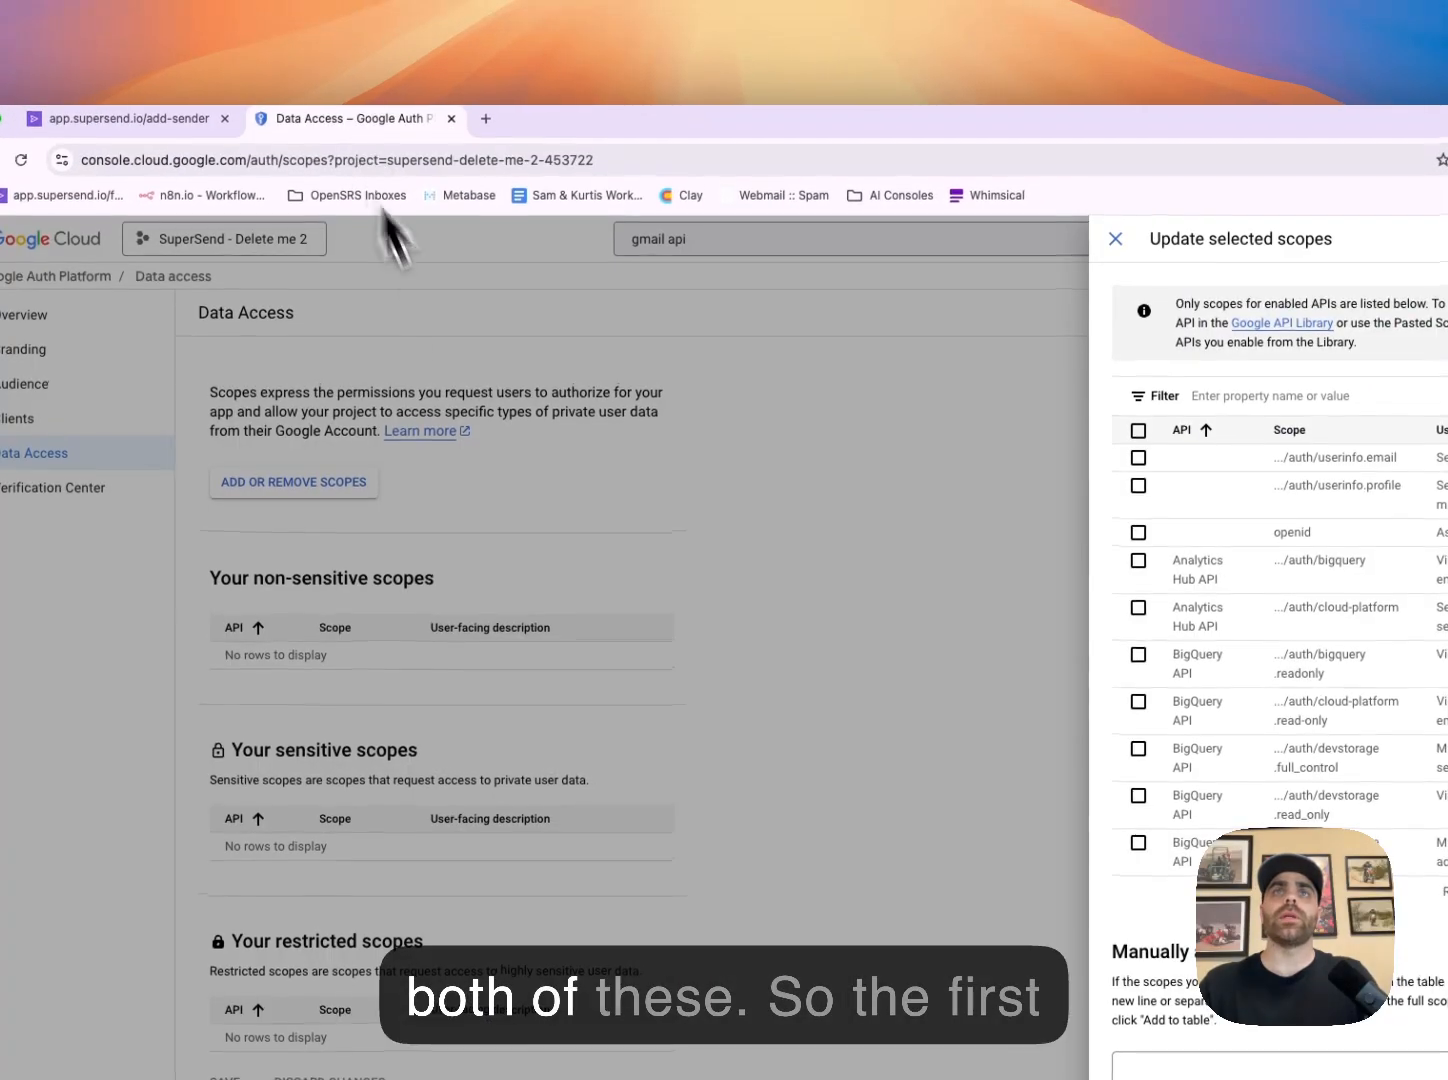
{"action": "left_click", "coordinate": [1241, 396]}
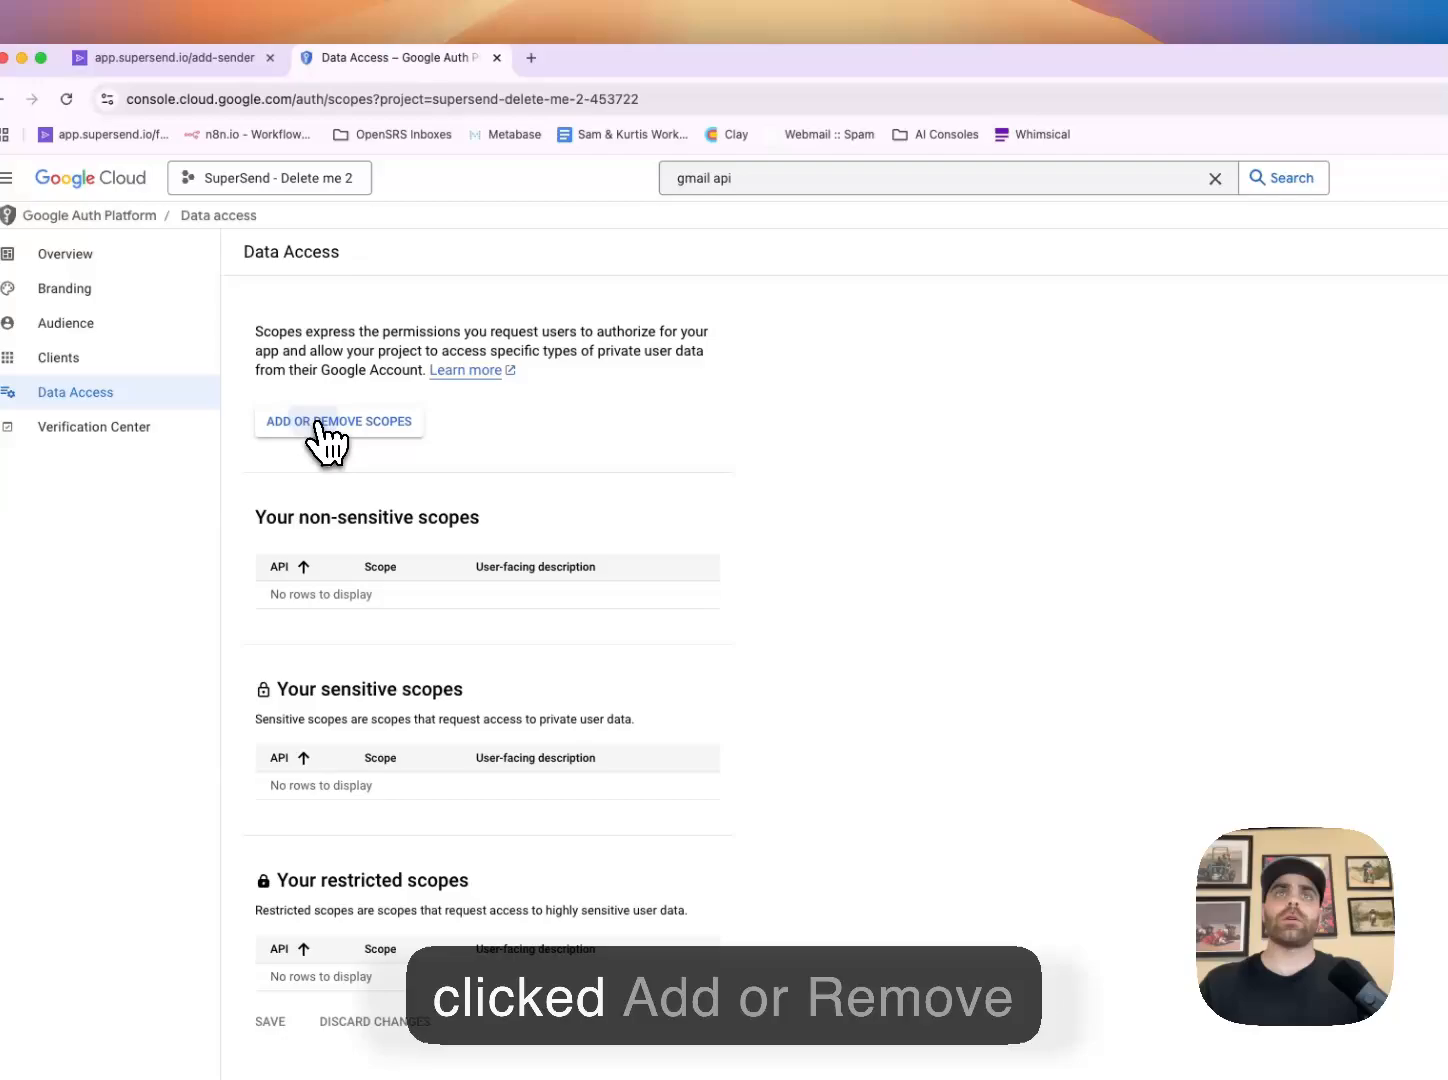
{"action": "left_click", "coordinate": [78, 454]}
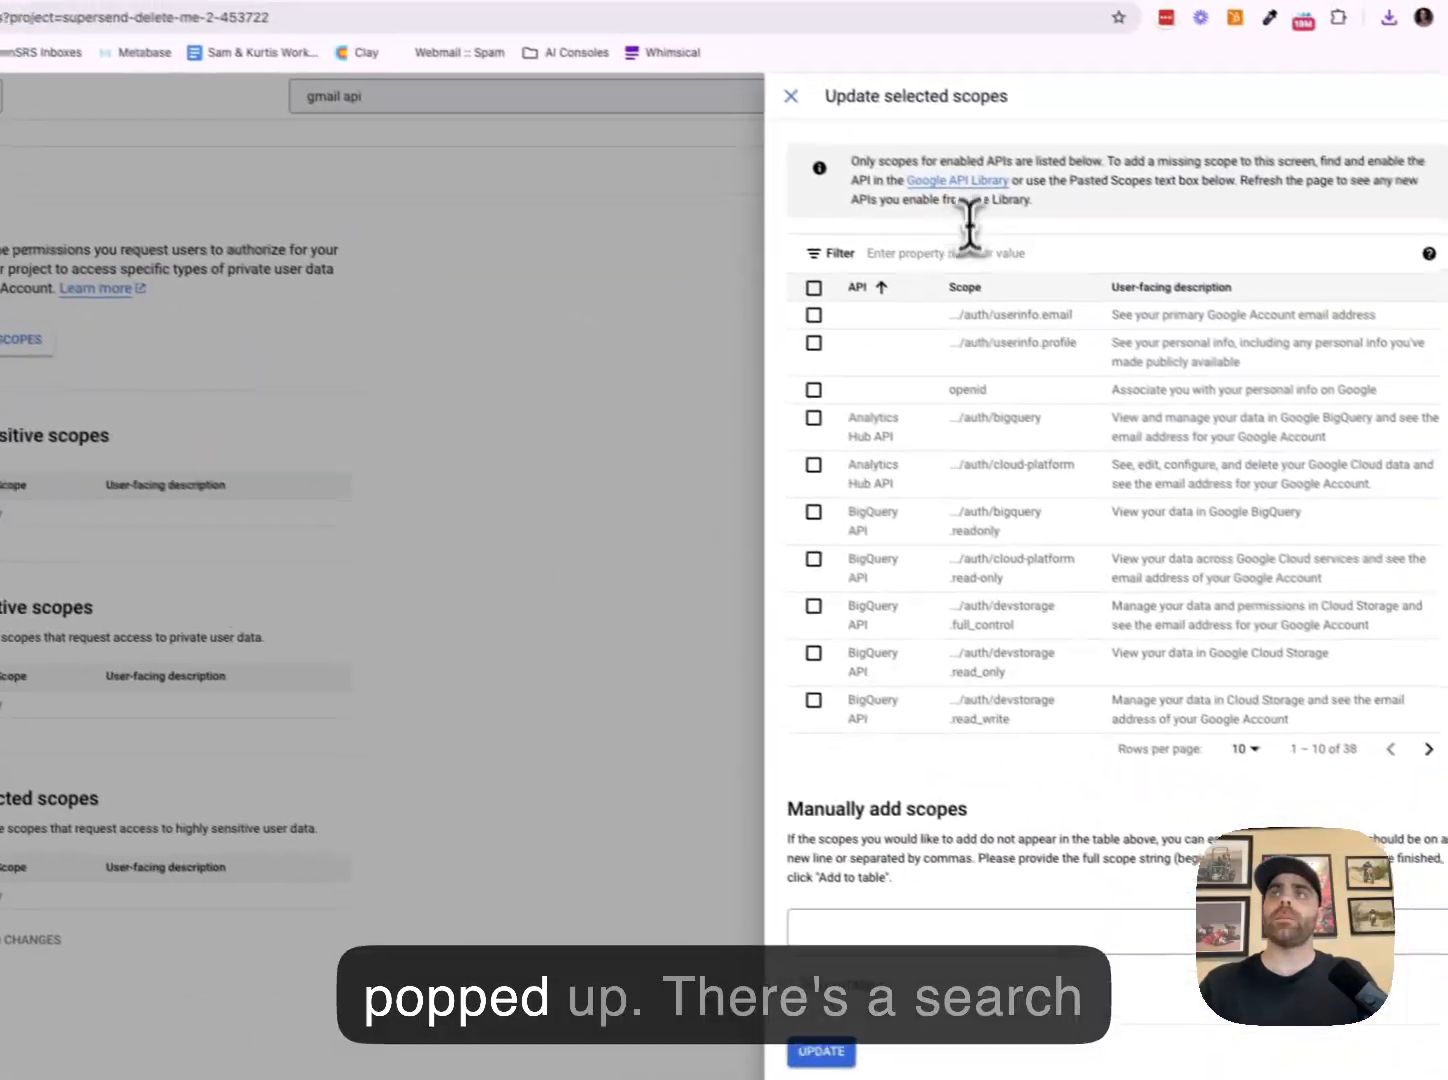
{"action": "left_click", "coordinate": [1298, 331]}
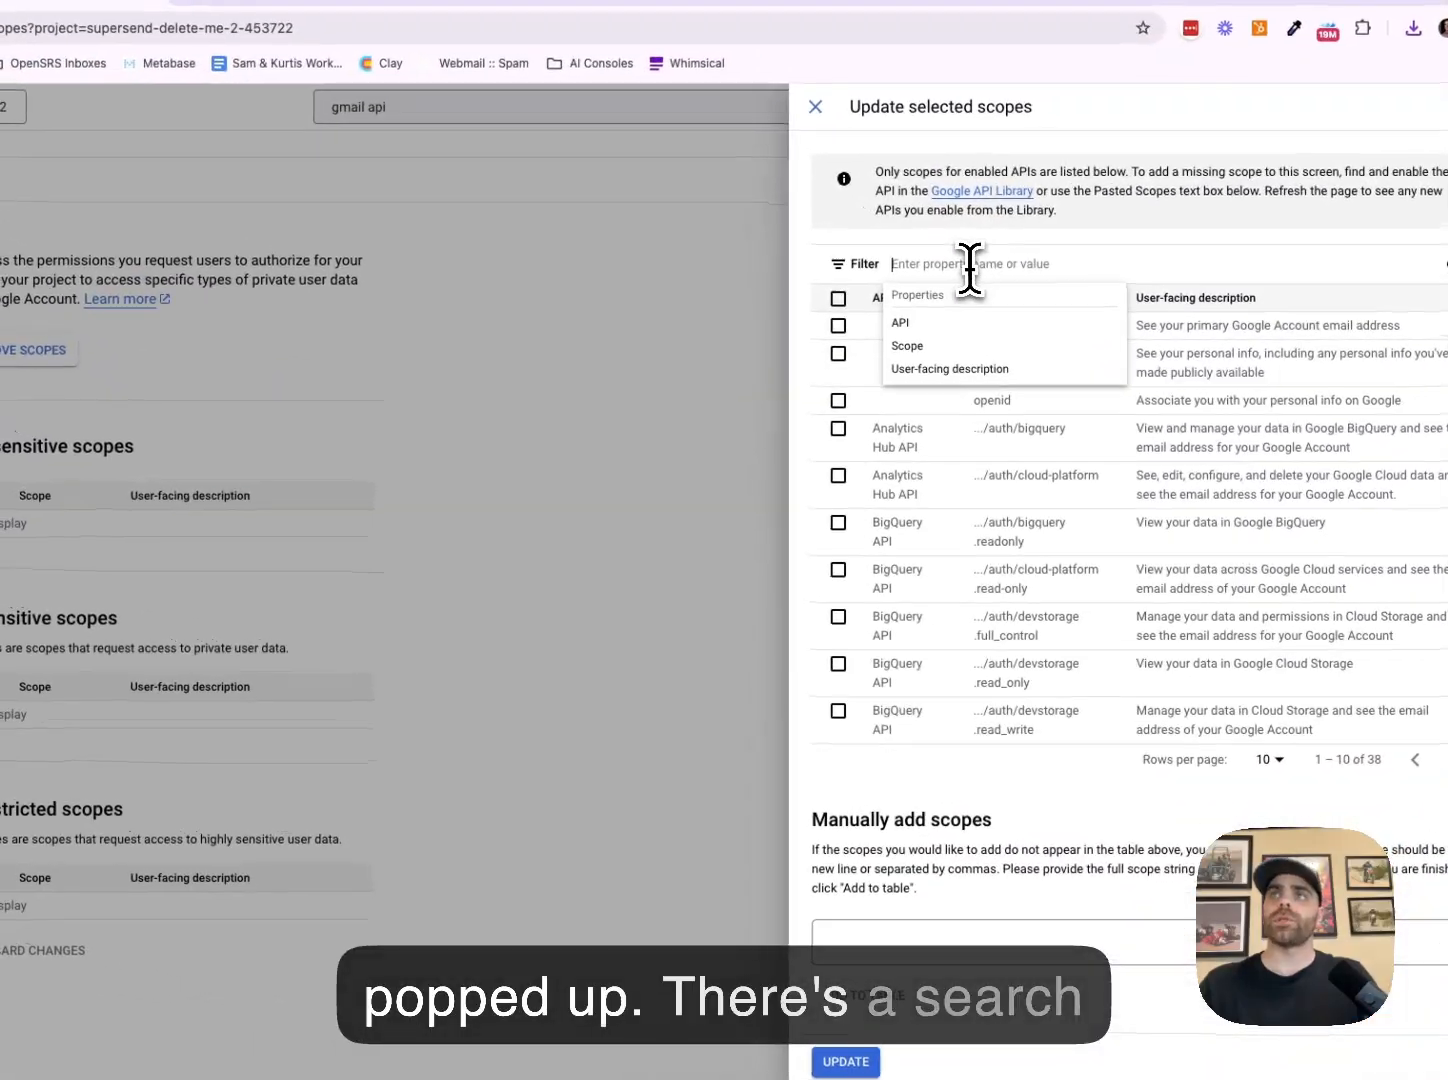
{"action": "key", "text": "super+v"}
{"action": "key", "text": "Return"}
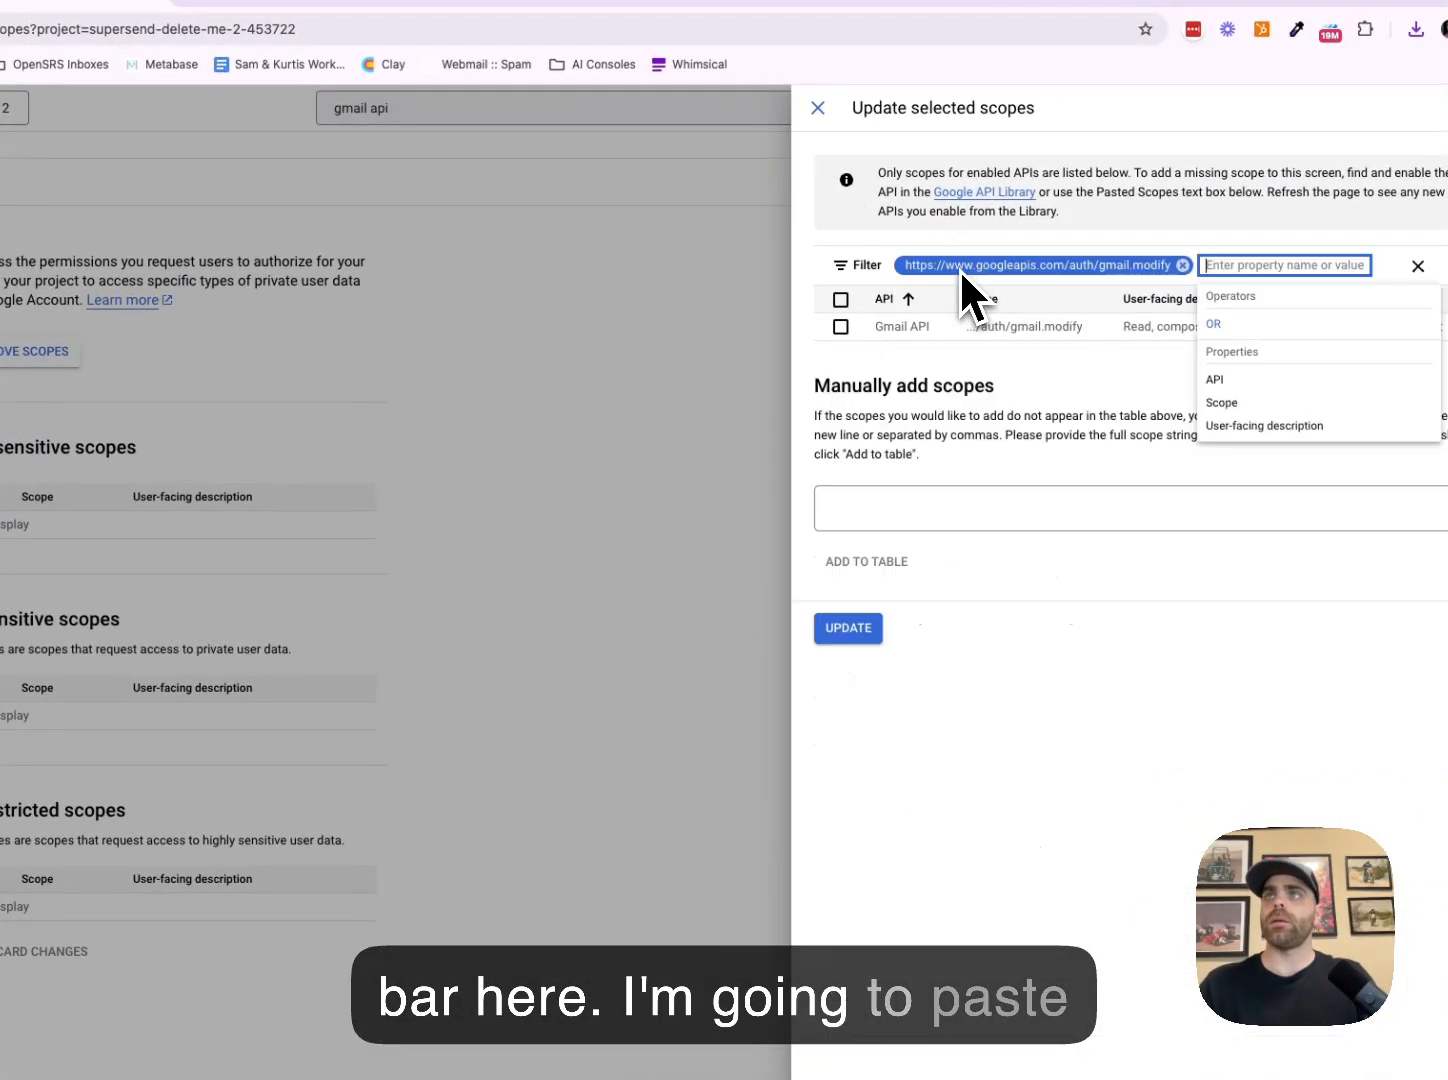
{"action": "left_click", "coordinate": [1028, 399]}
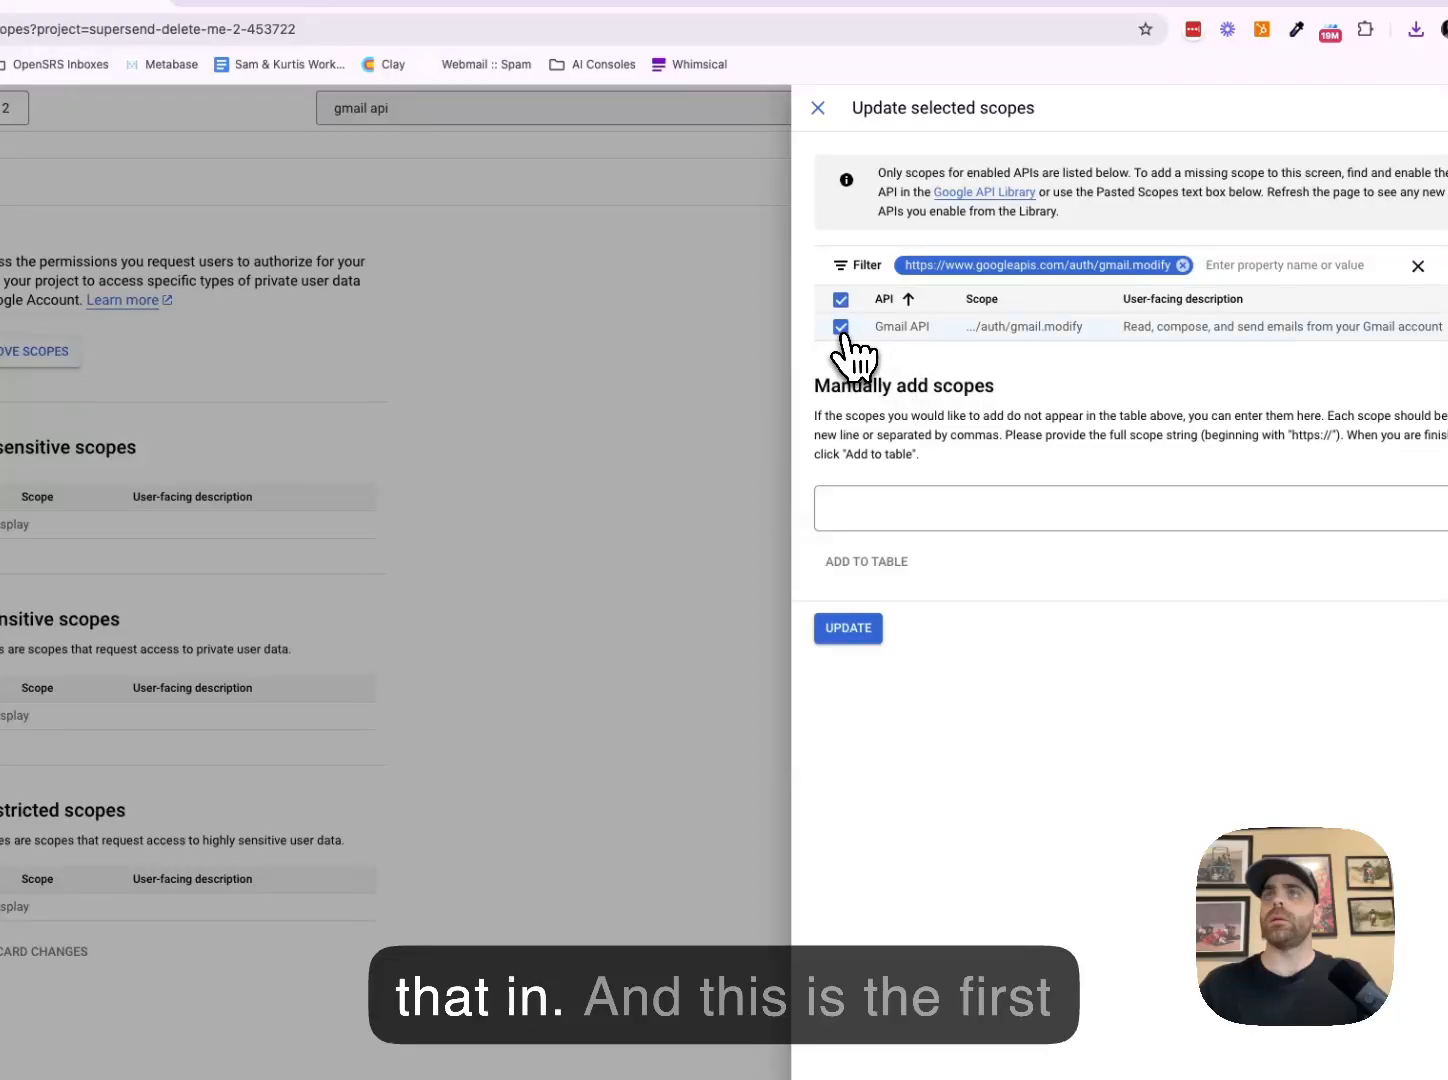
{"action": "left_click", "coordinate": [849, 628]}
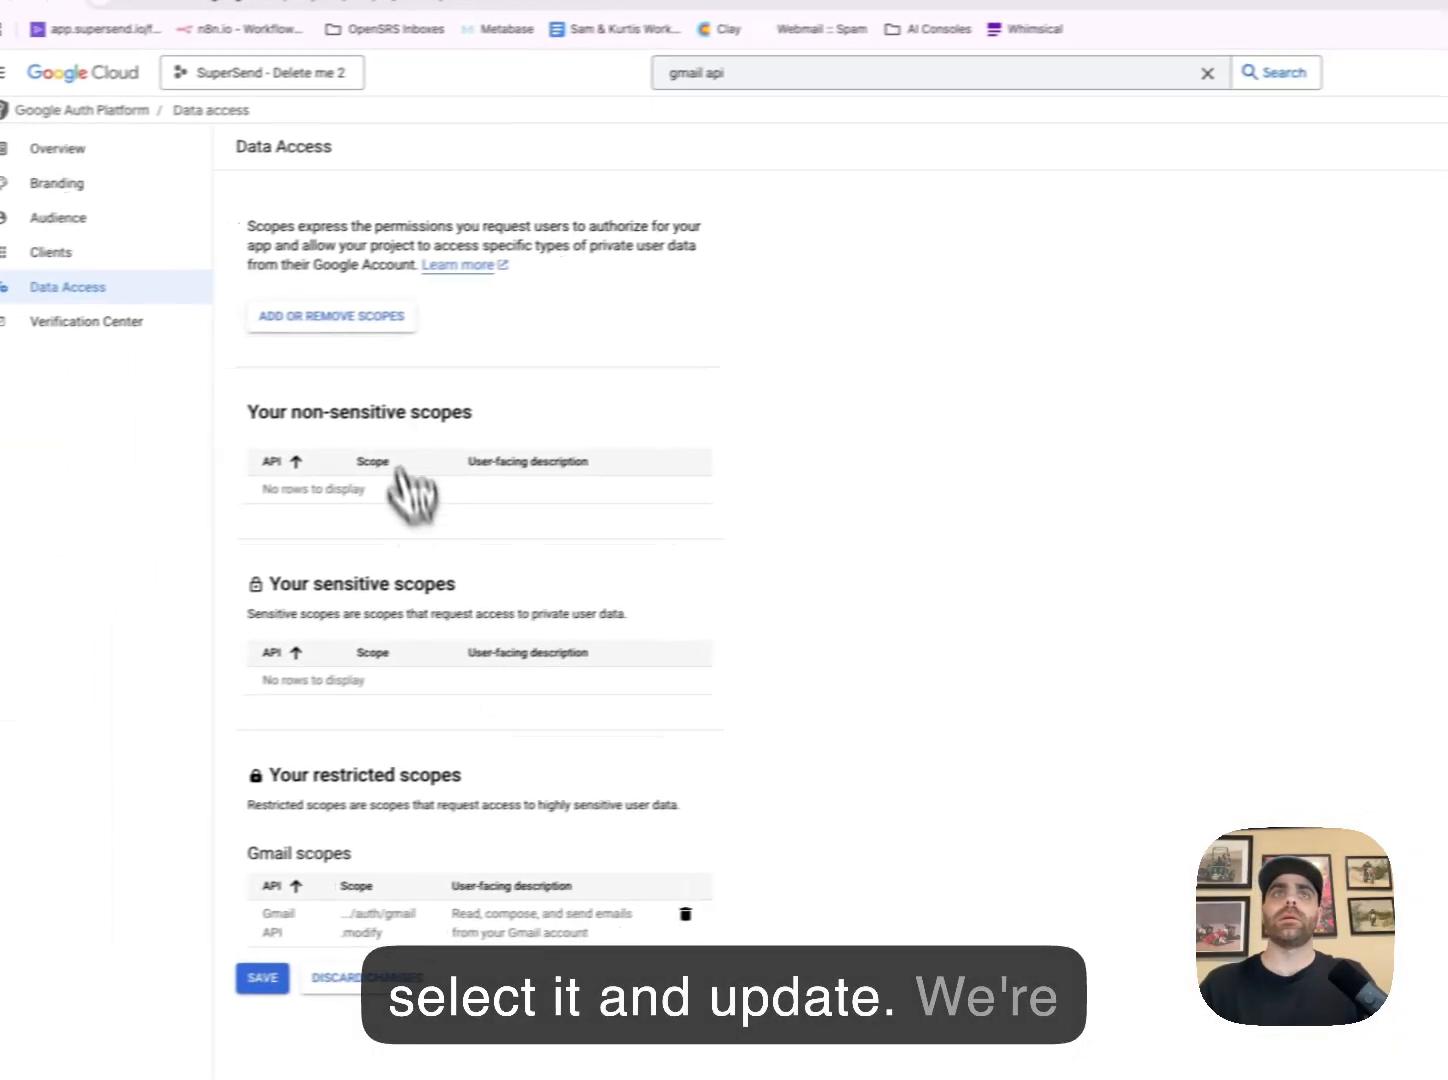
{"action": "left_click", "coordinate": [14, 351]}
Copy the gmail.labels scope URL from SuperSend and filter the Cloud Console scope list with it
{"action": "left_click", "coordinate": [240, 52]}
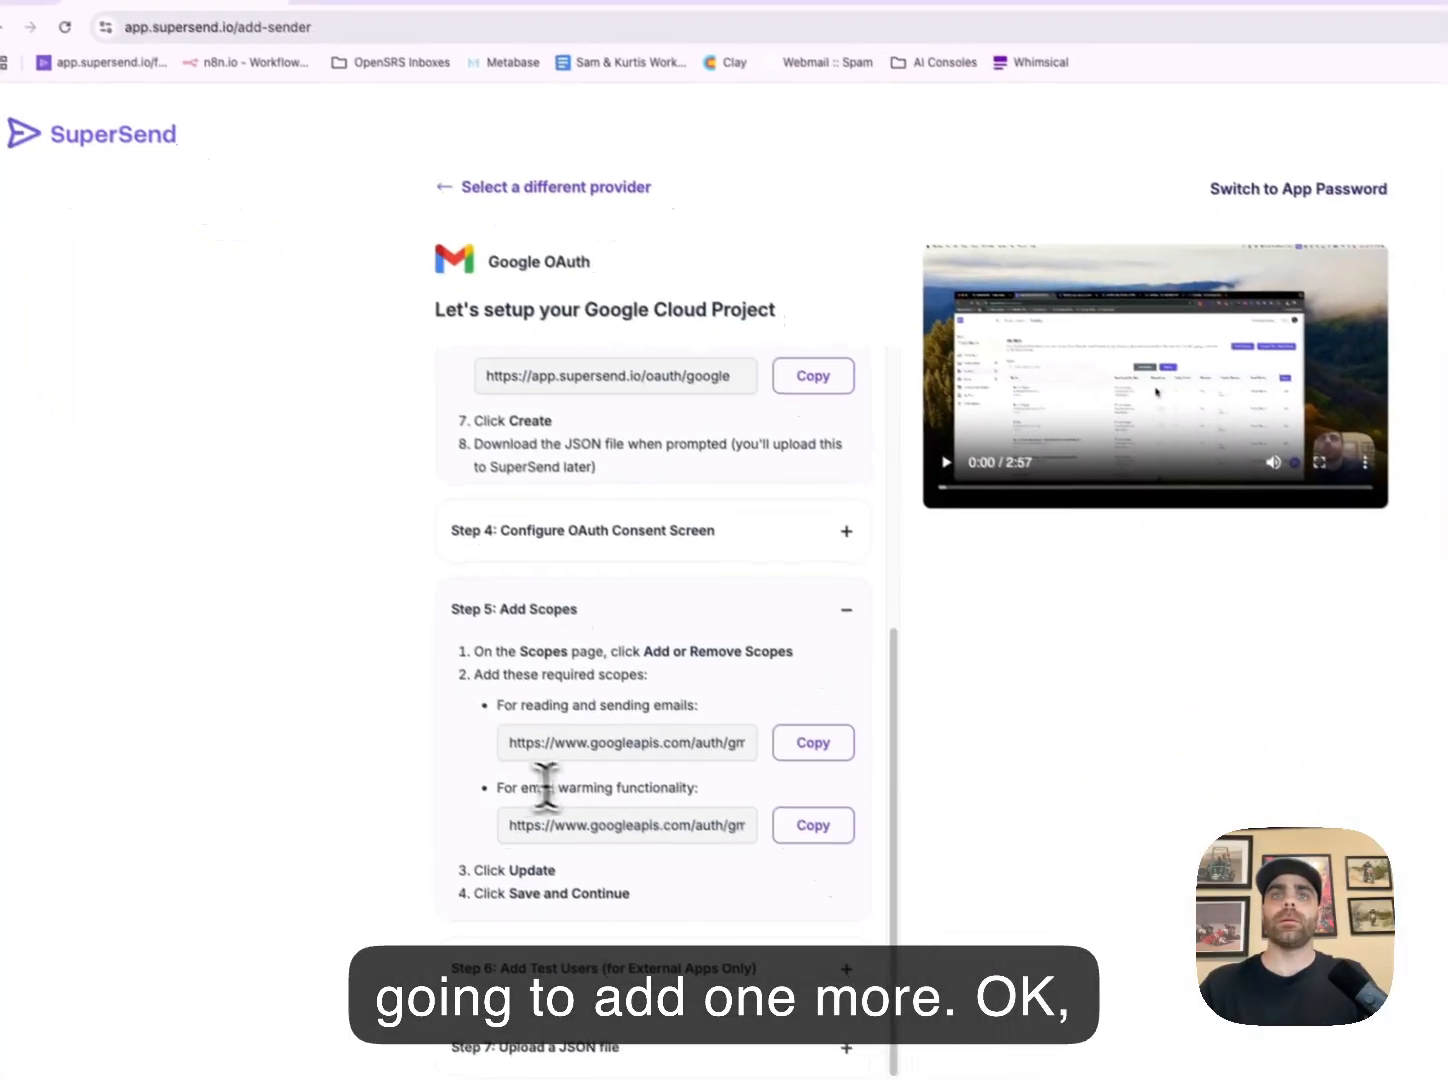
{"action": "left_click_drag", "start_coordinate": [524, 788], "coordinate": [701, 792]}
{"action": "left_click", "coordinate": [810, 825]}
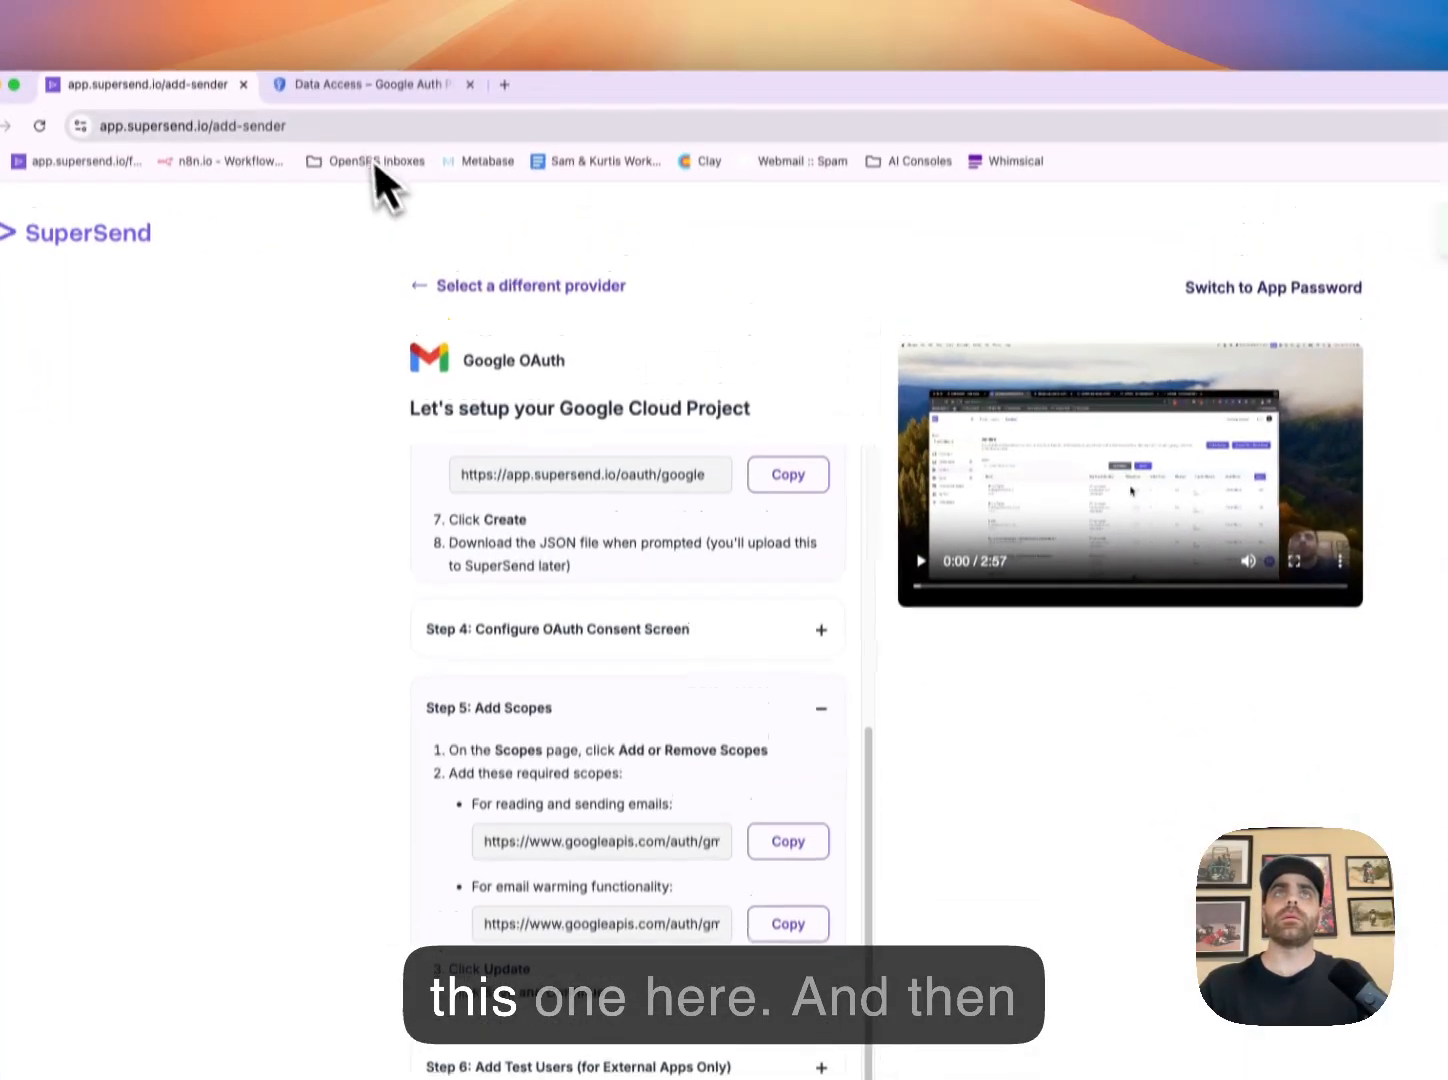
{"action": "left_click", "coordinate": [366, 83]}
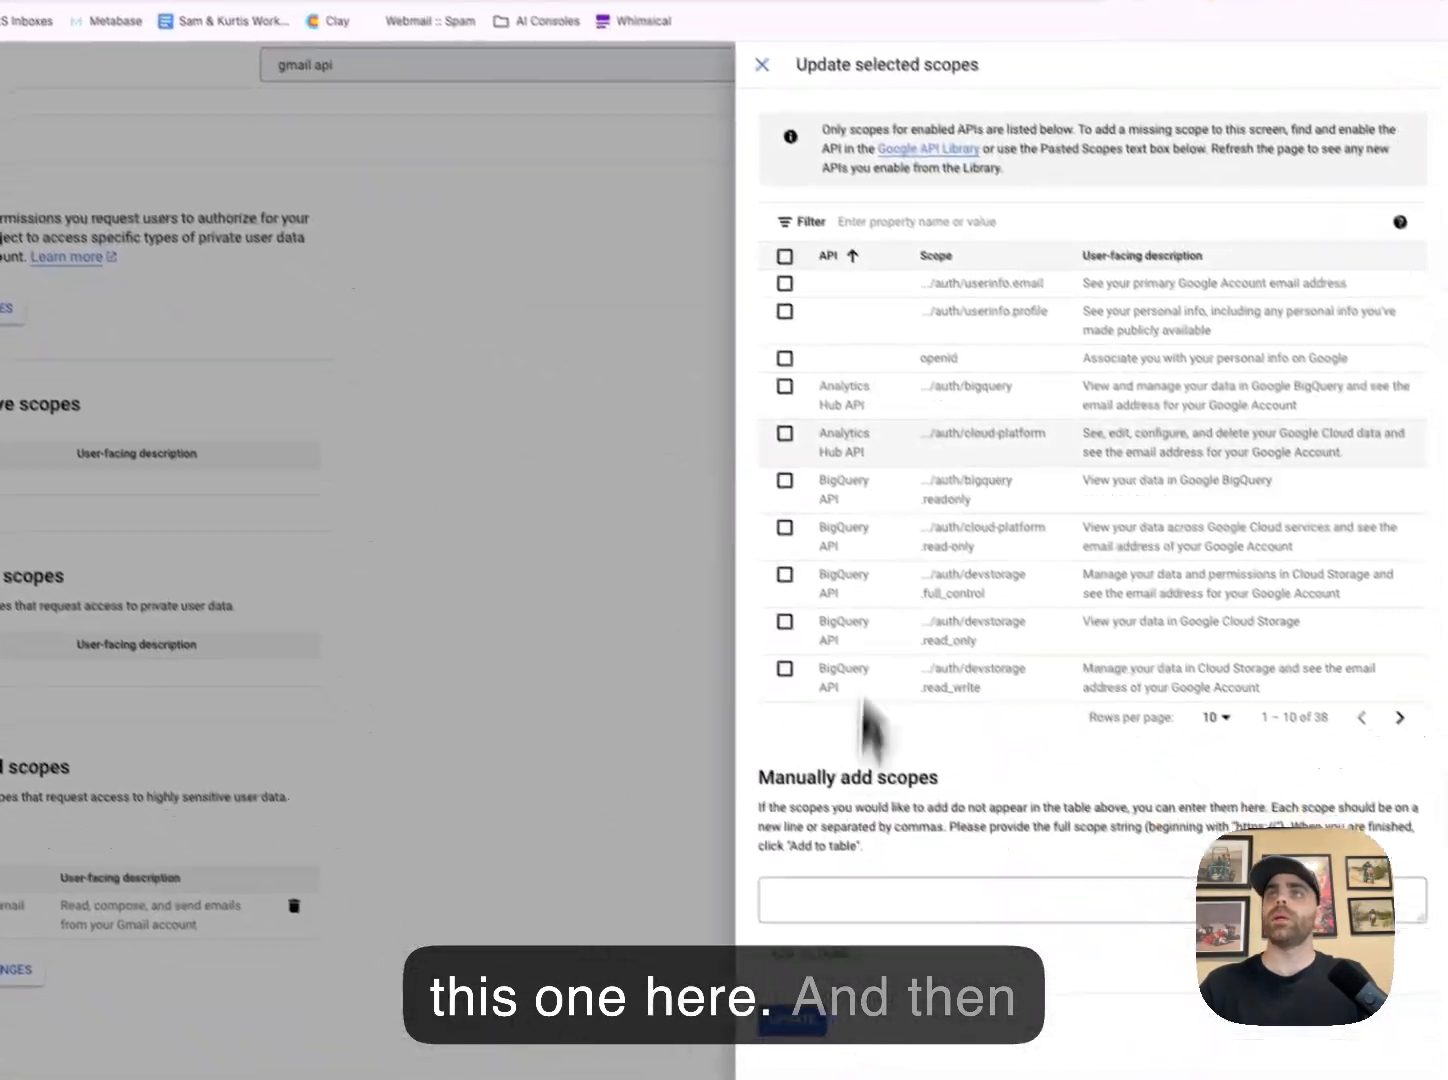
{"action": "left_click", "coordinate": [860, 220]}
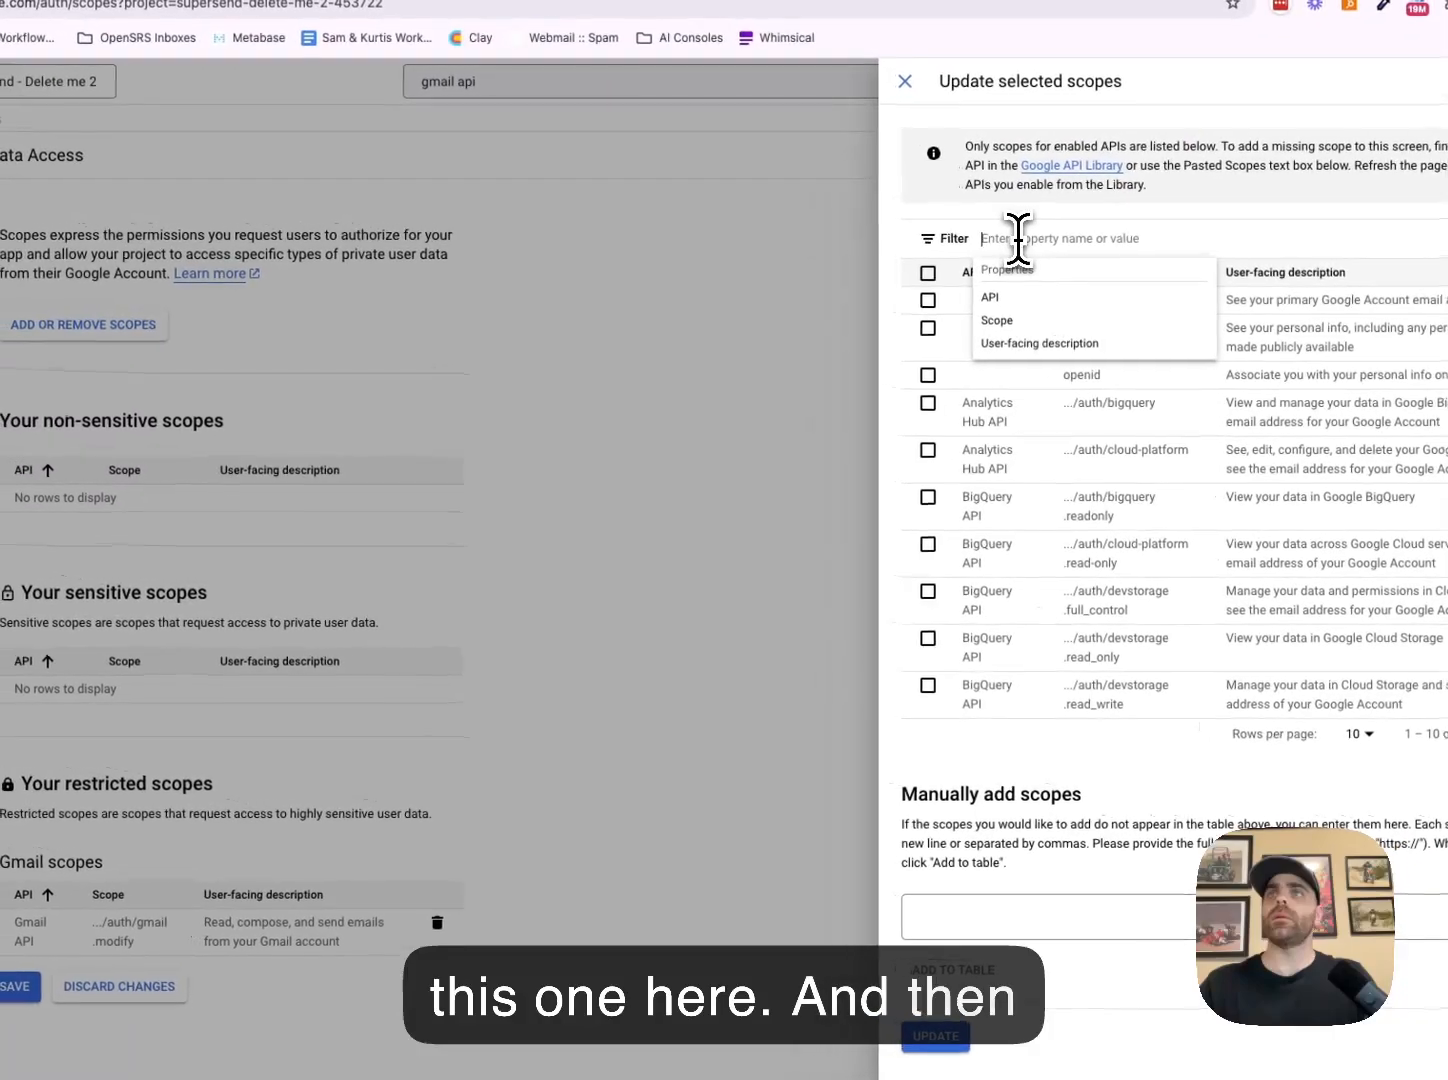
{"action": "key", "text": "ctrl+v"}
{"action": "left_click", "coordinate": [1050, 298]}
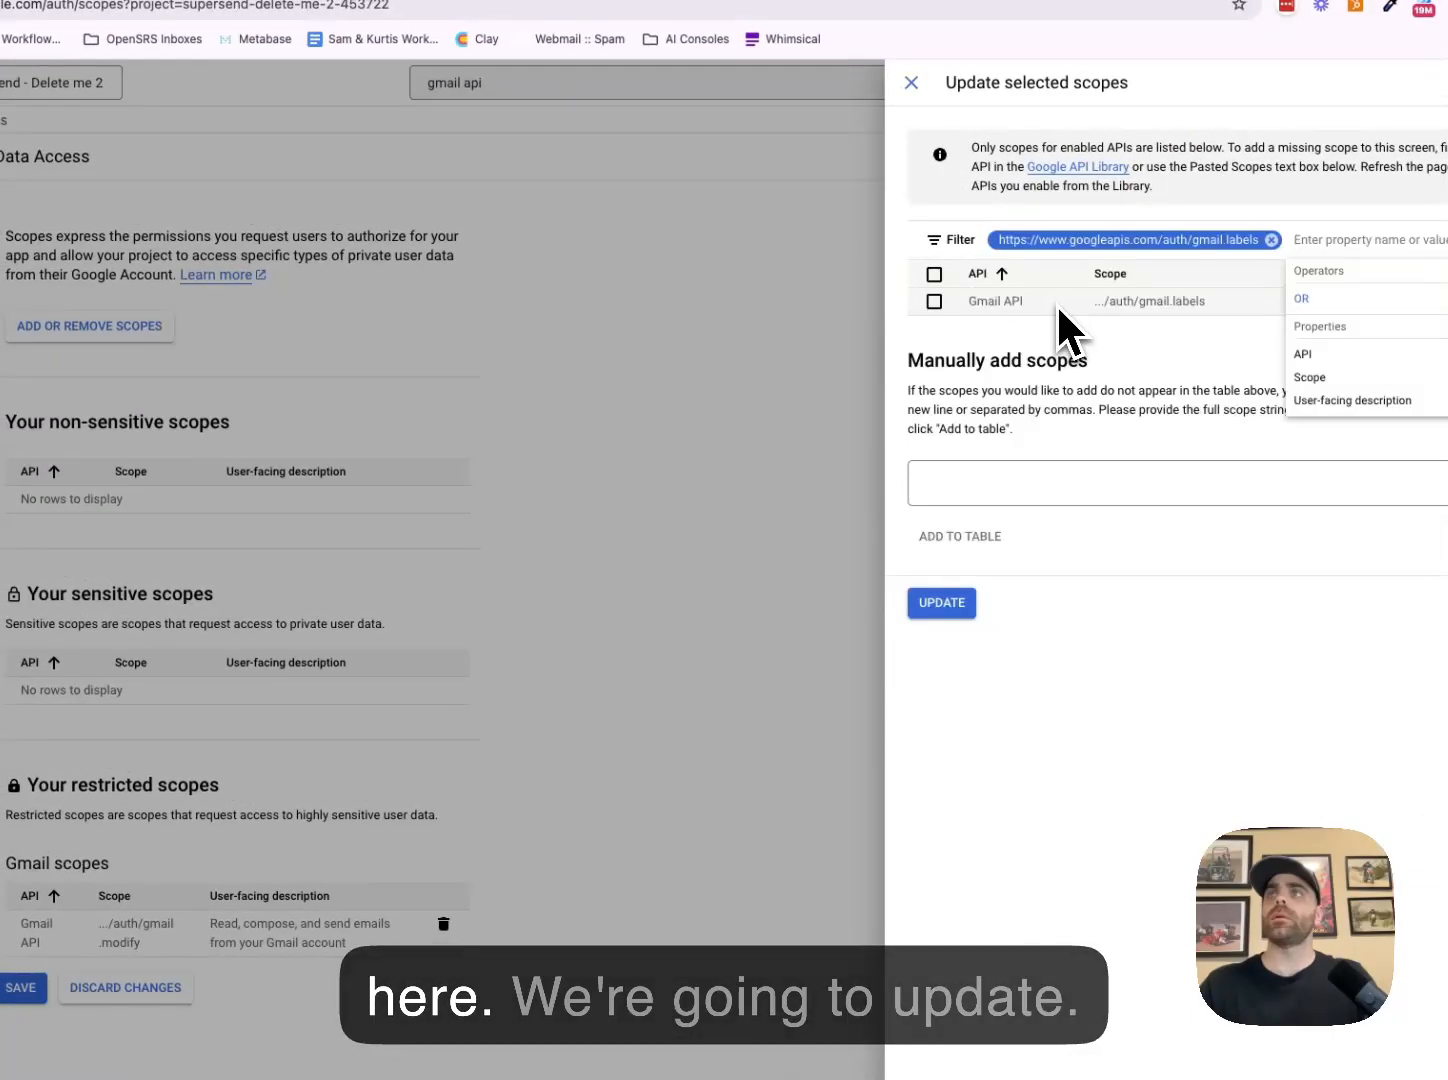
{"action": "left_click", "coordinate": [958, 604]}
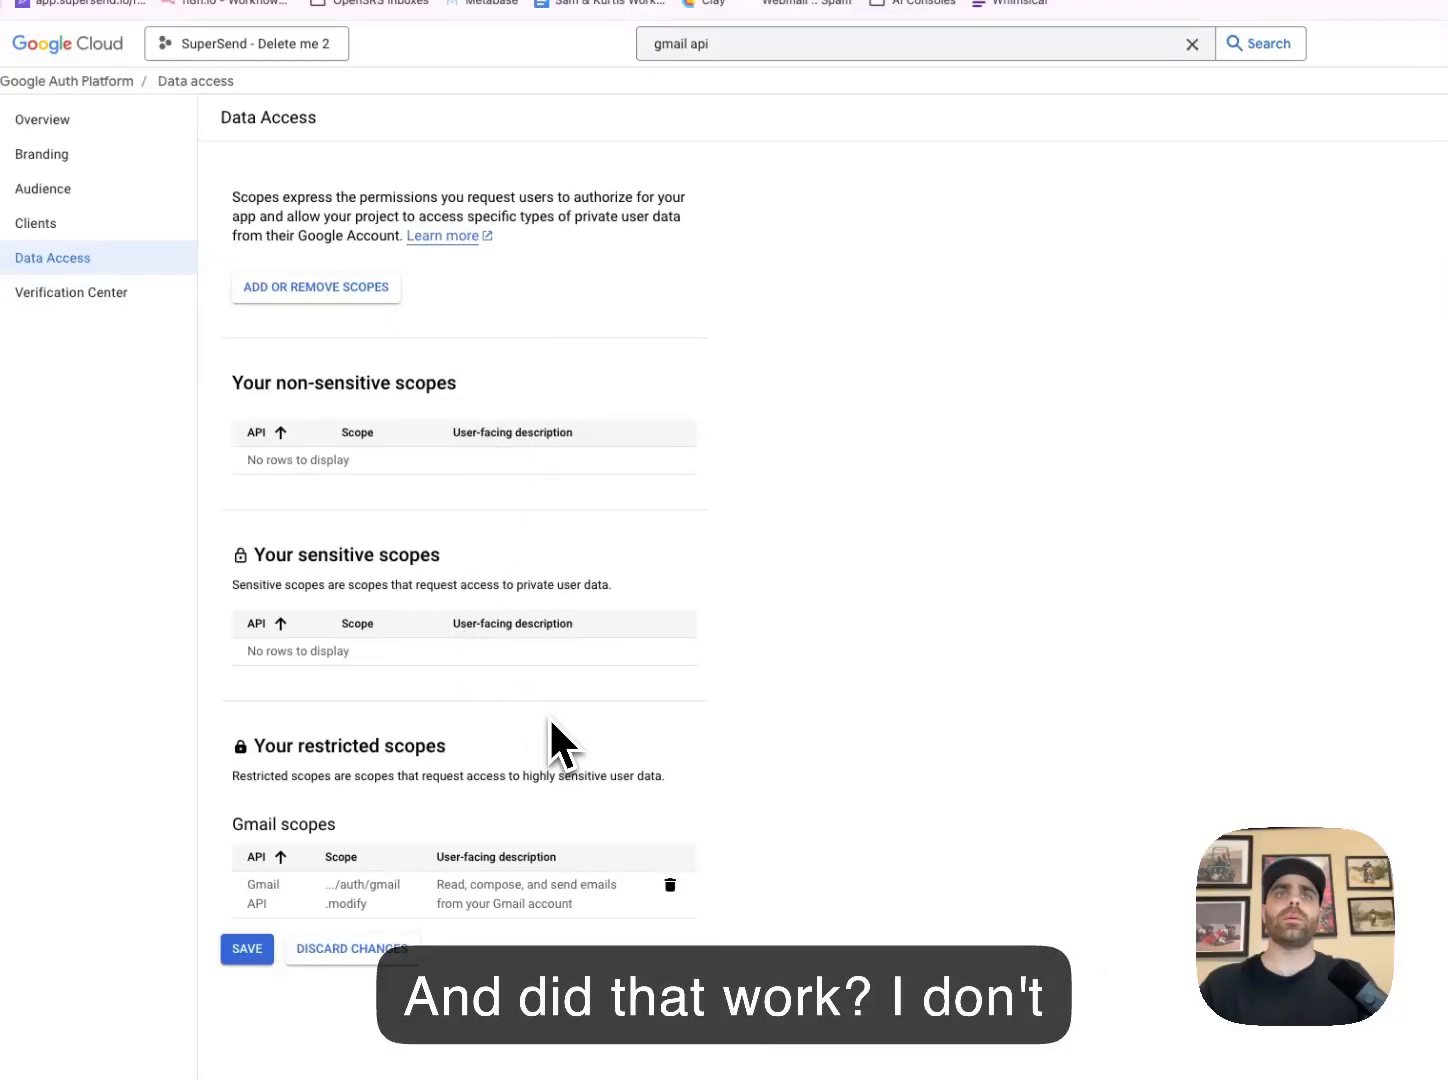
Re-filter by gmail.labels, add that scope to the app, and save the Data Access changes
{"action": "left_click", "coordinate": [344, 308]}
{"action": "left_click", "coordinate": [1320, 197]}
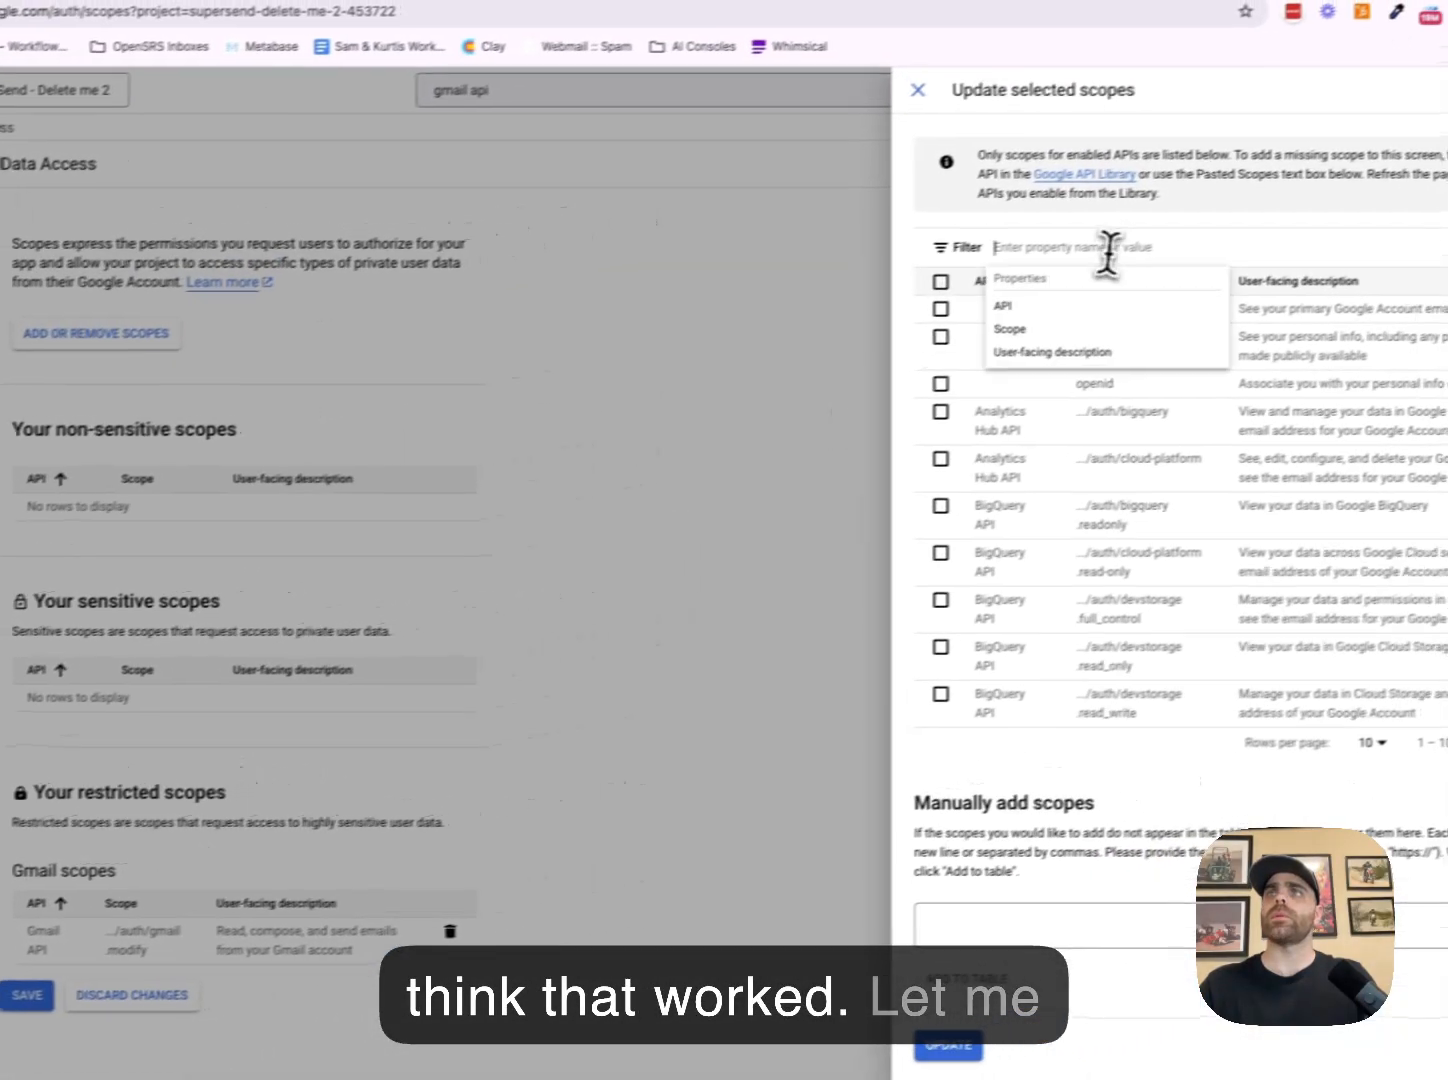
{"action": "key", "text": "super+v"}
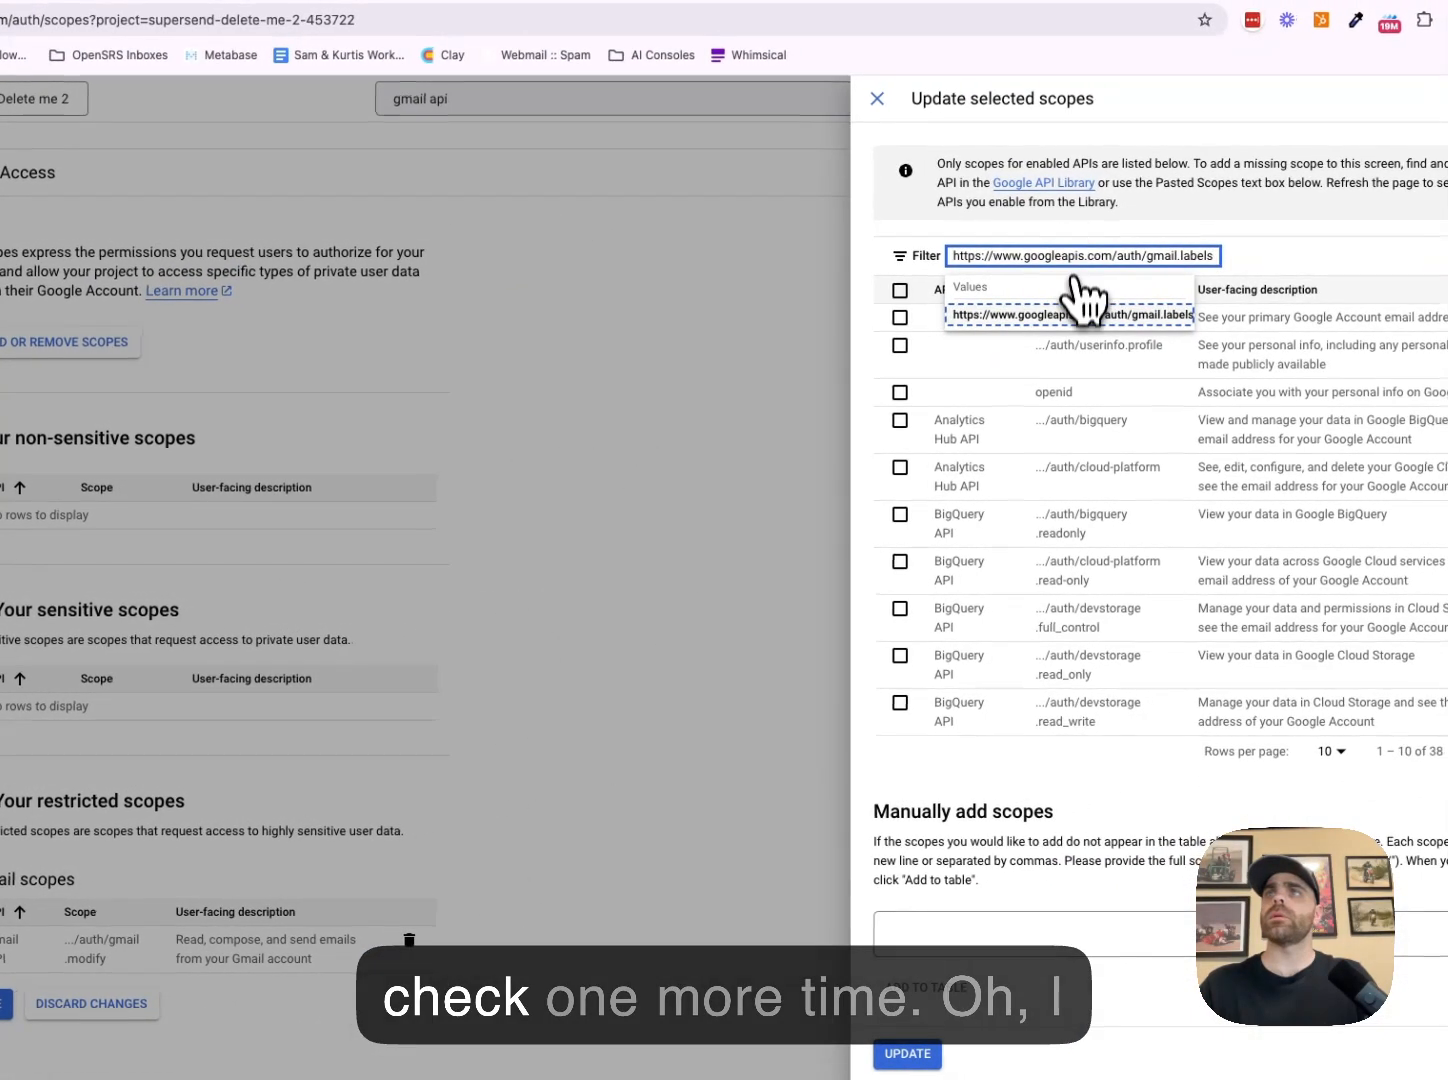
{"action": "left_click", "coordinate": [1070, 315]}
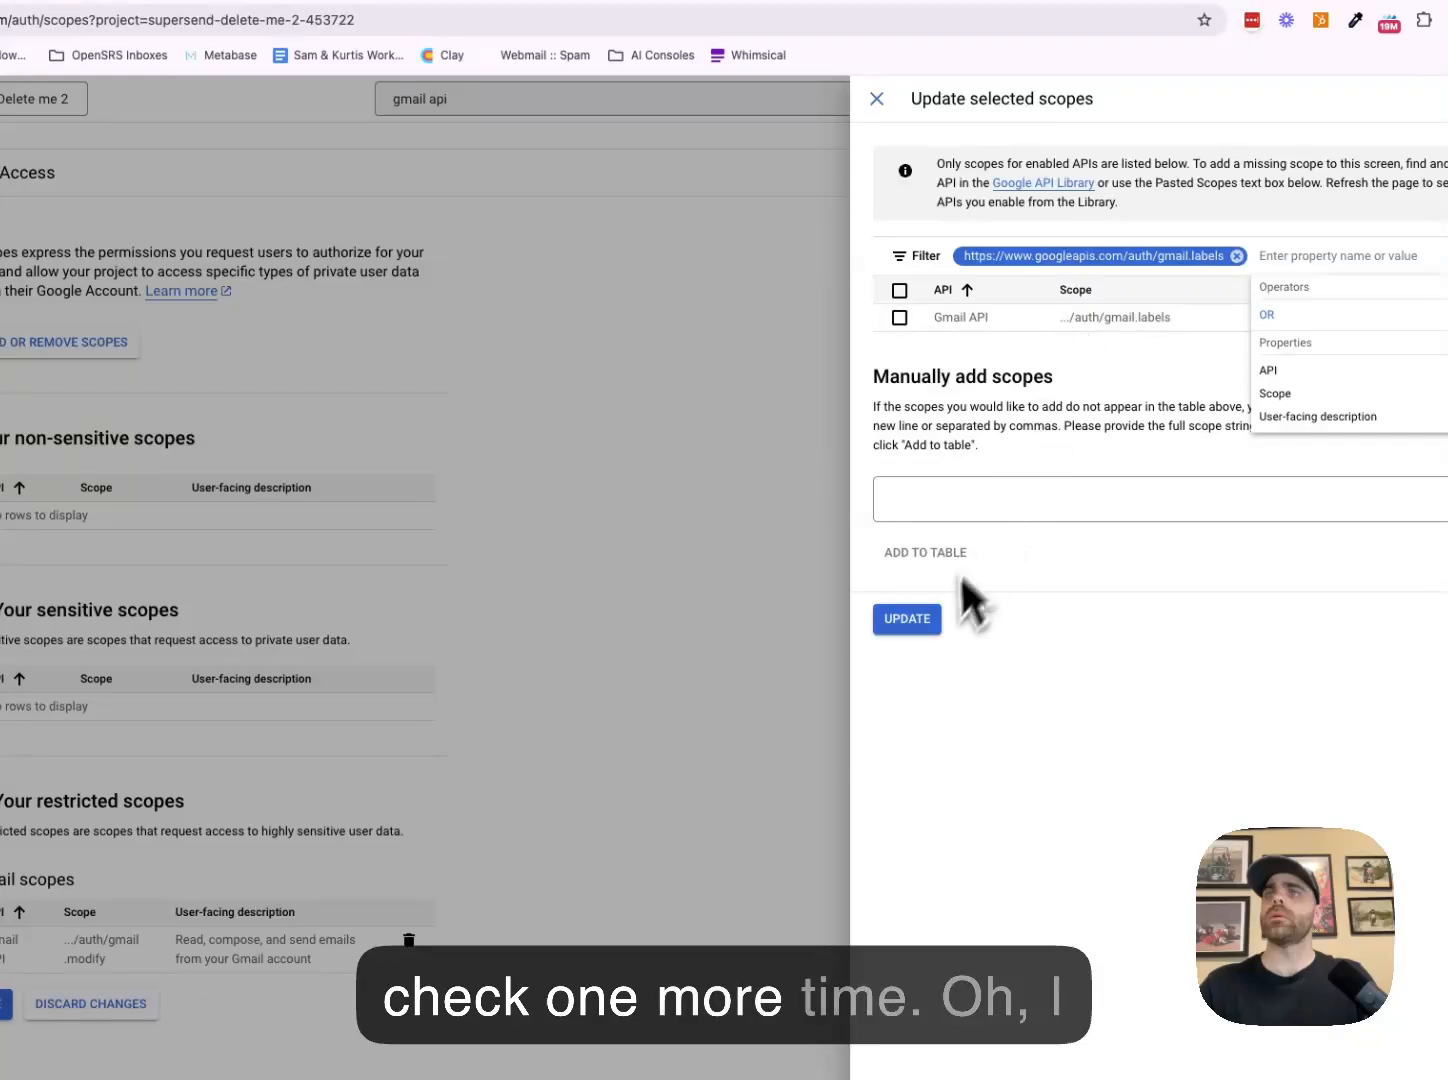
{"action": "left_click", "coordinate": [899, 318]}
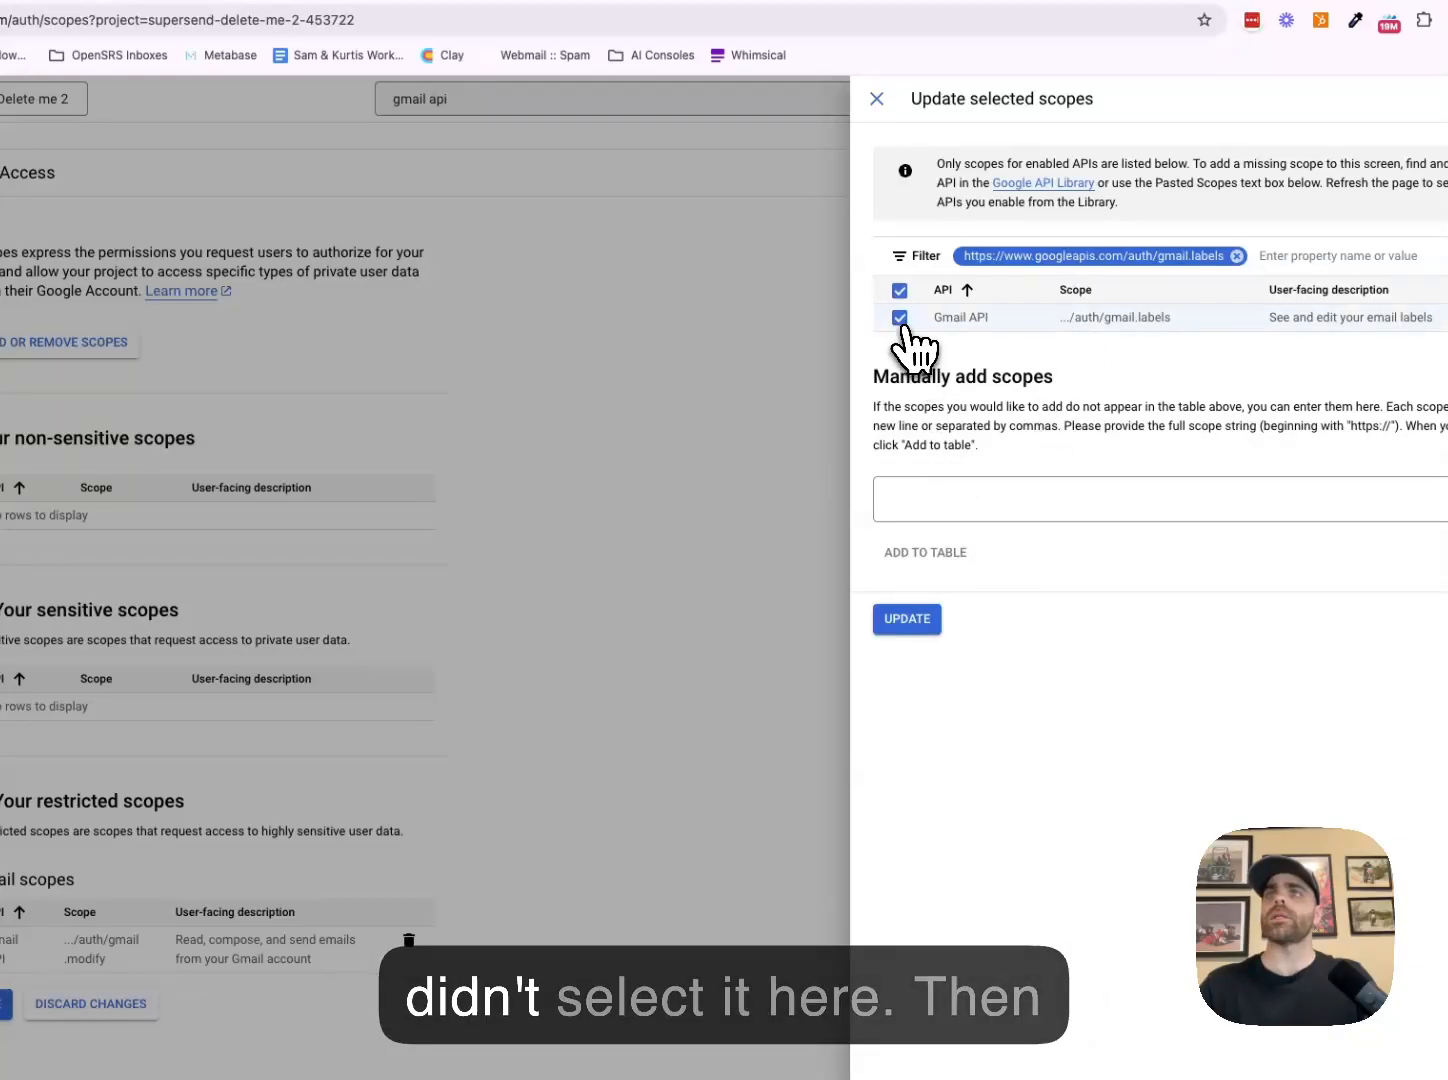
{"action": "left_click", "coordinate": [917, 615]}
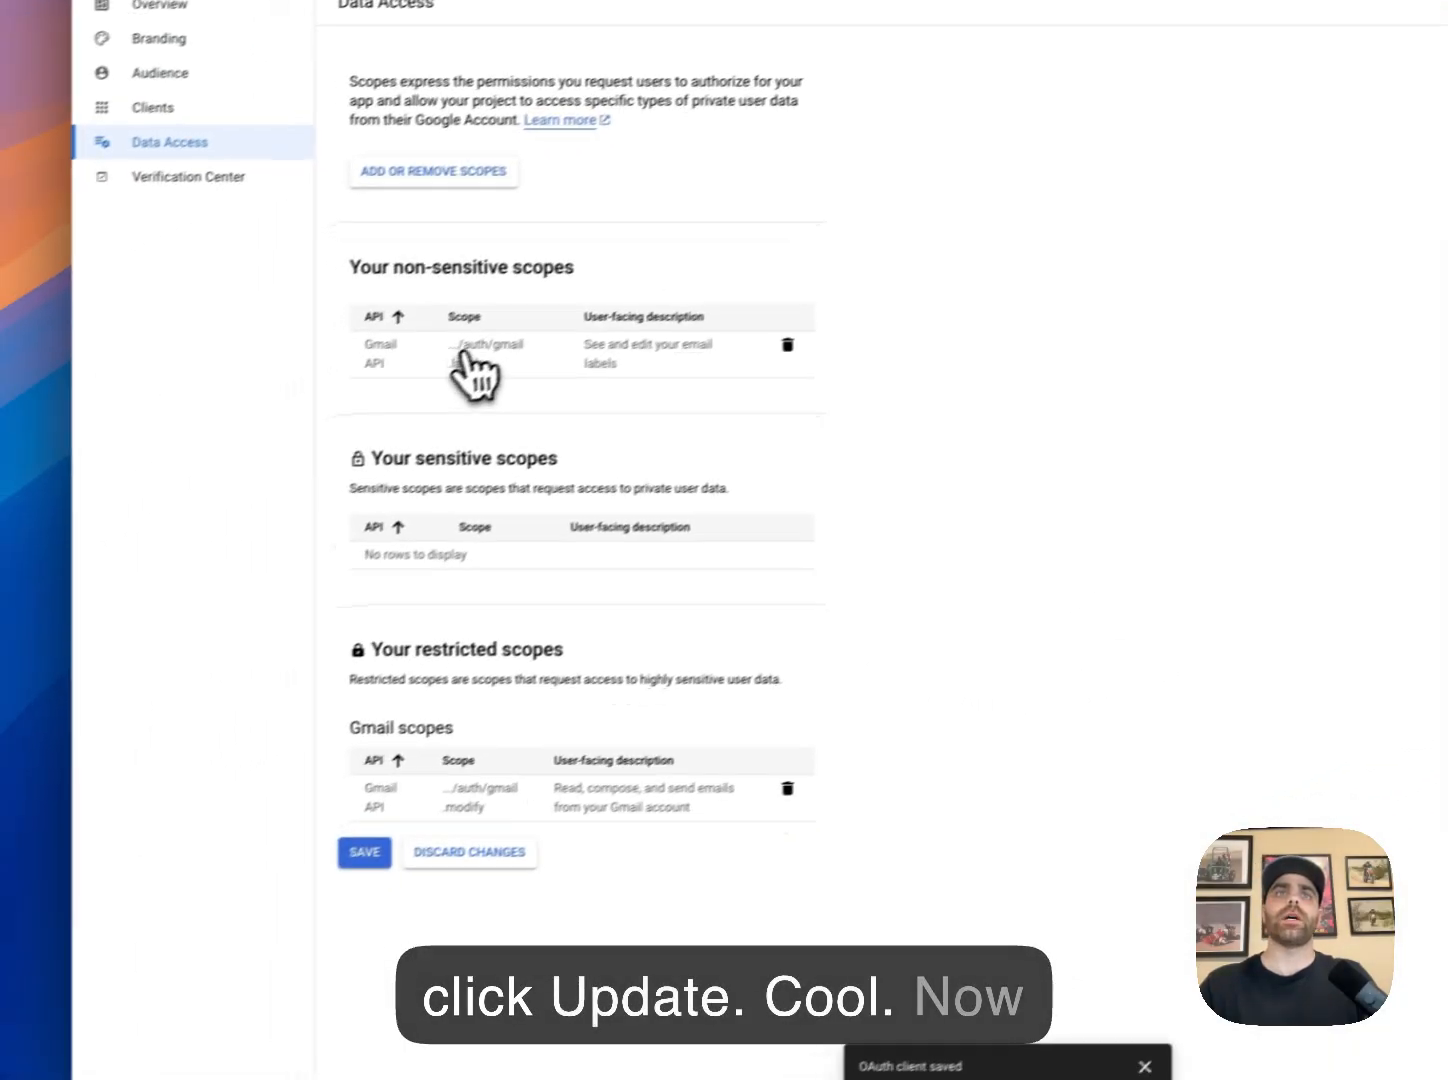
{"action": "left_click", "coordinate": [401, 841]}
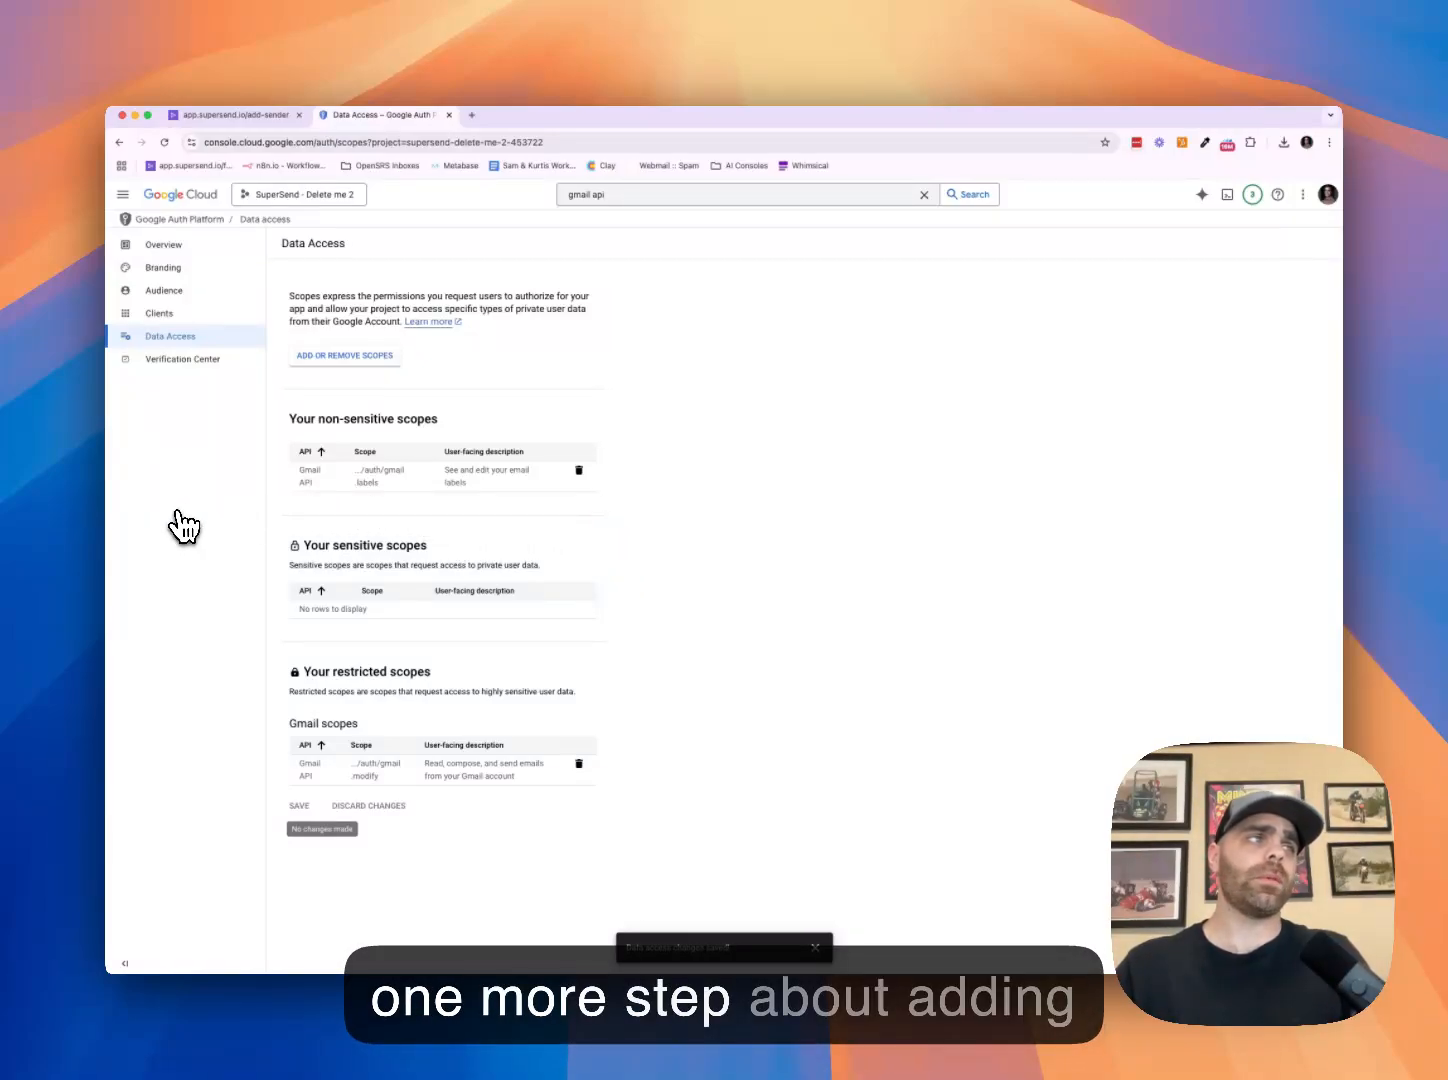
Add two test-user e-mail addresses under Audience and dismiss the notice rejecting the ineligible one
{"action": "left_click", "coordinate": [160, 313]}
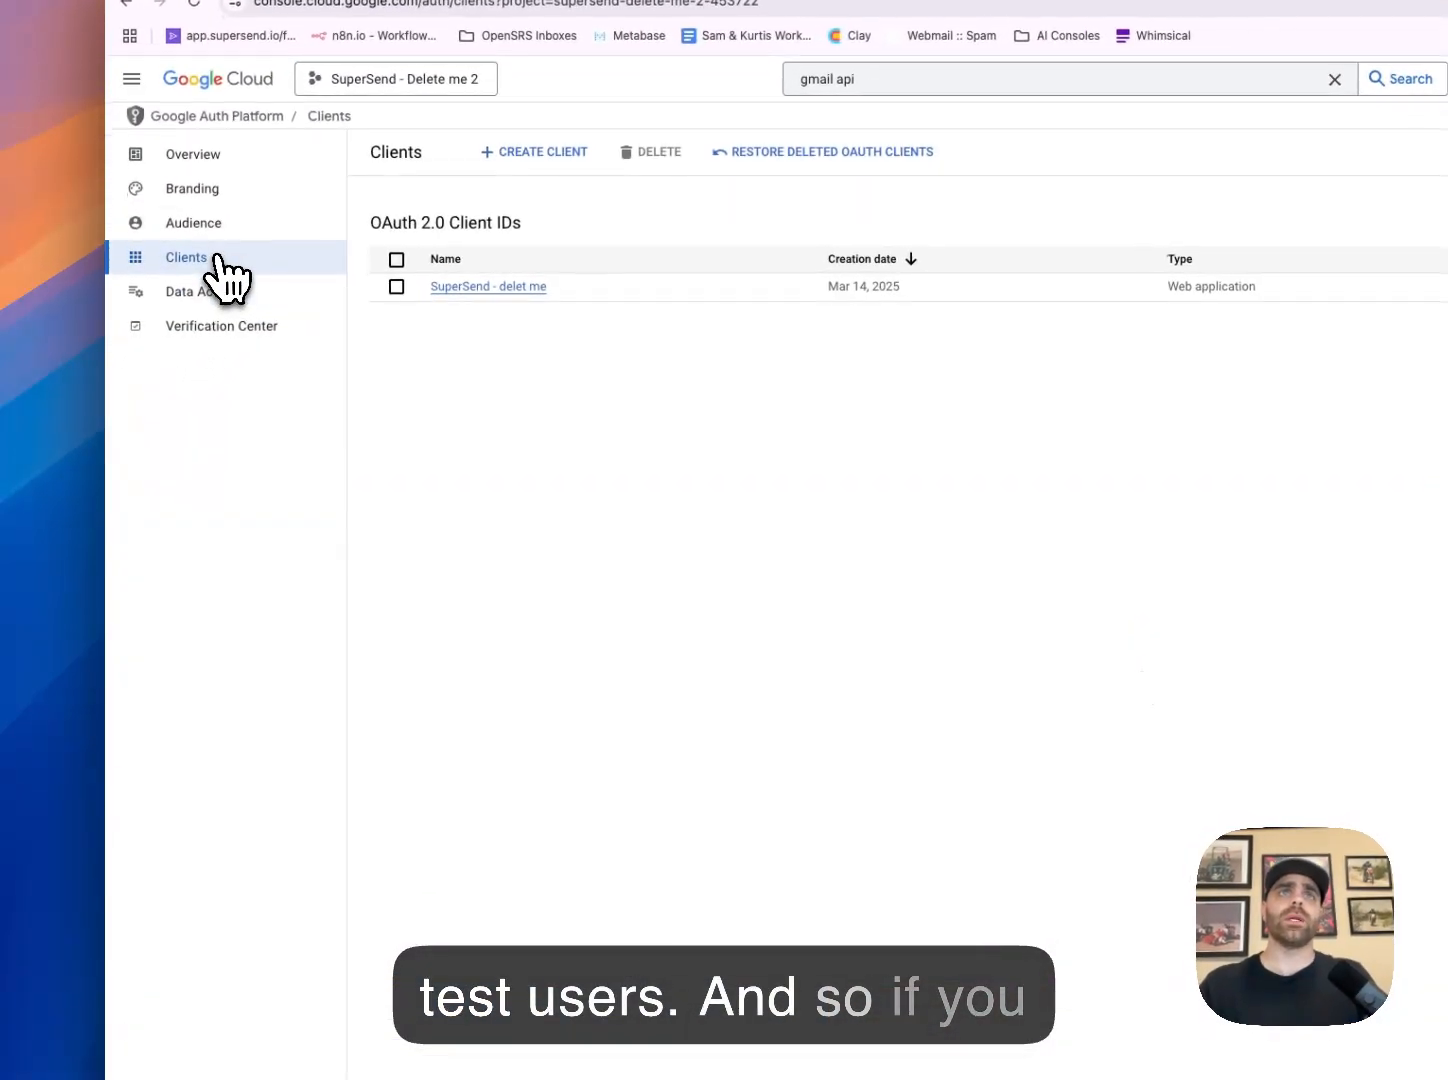
{"action": "left_click", "coordinate": [219, 232]}
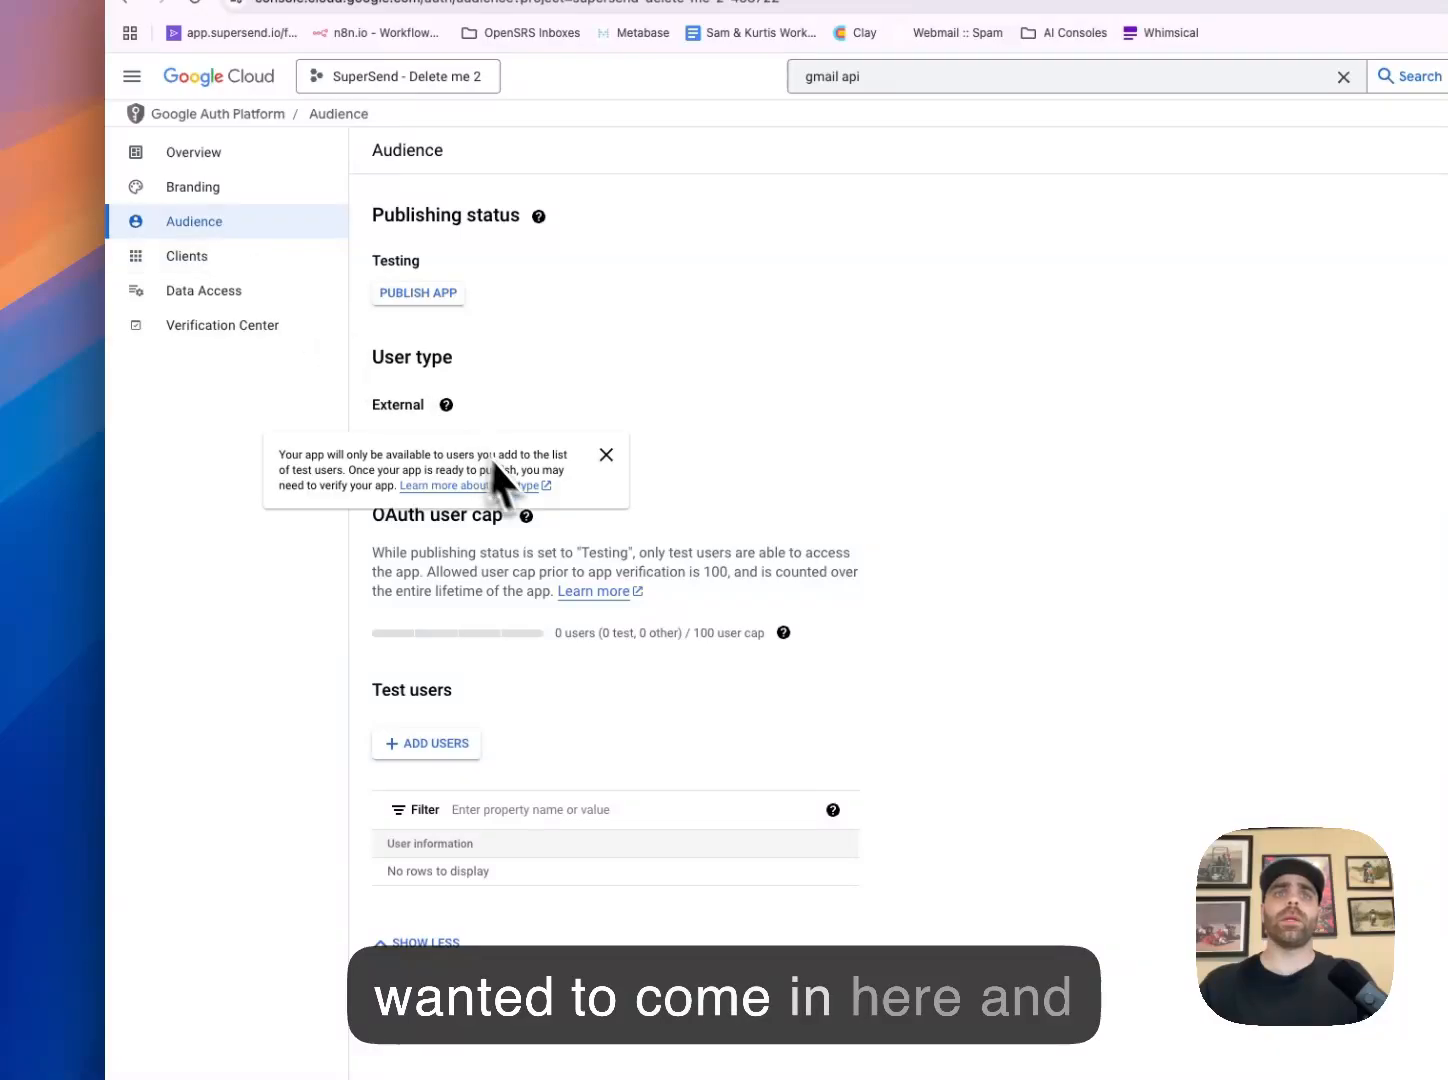
{"action": "left_click", "coordinate": [406, 756]}
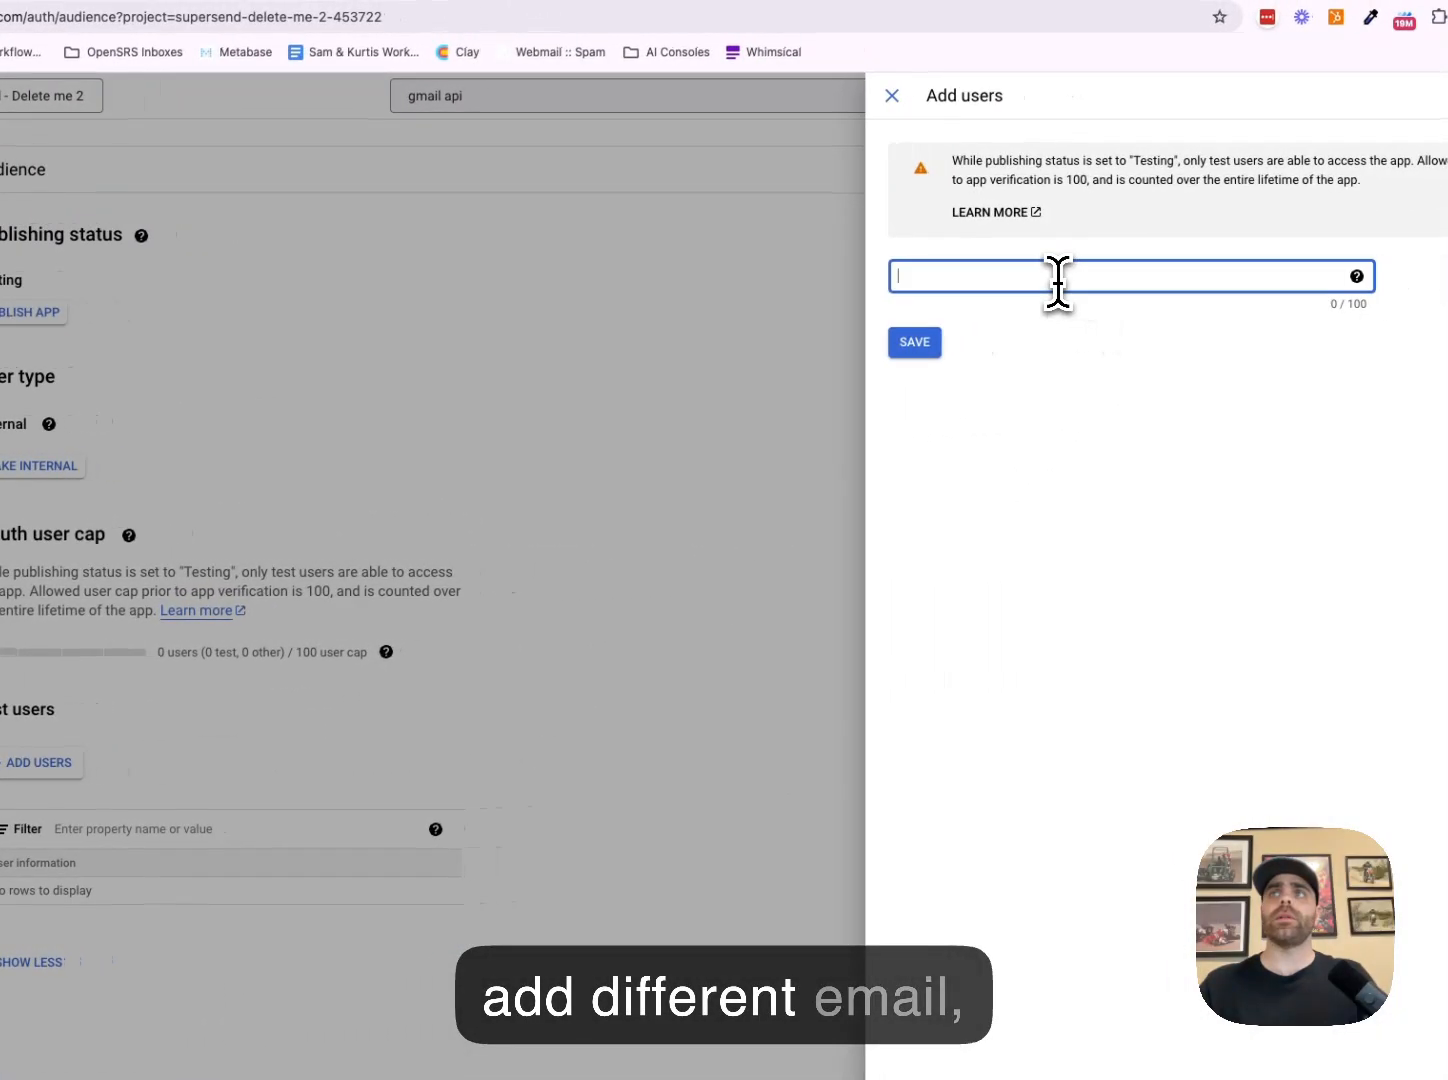
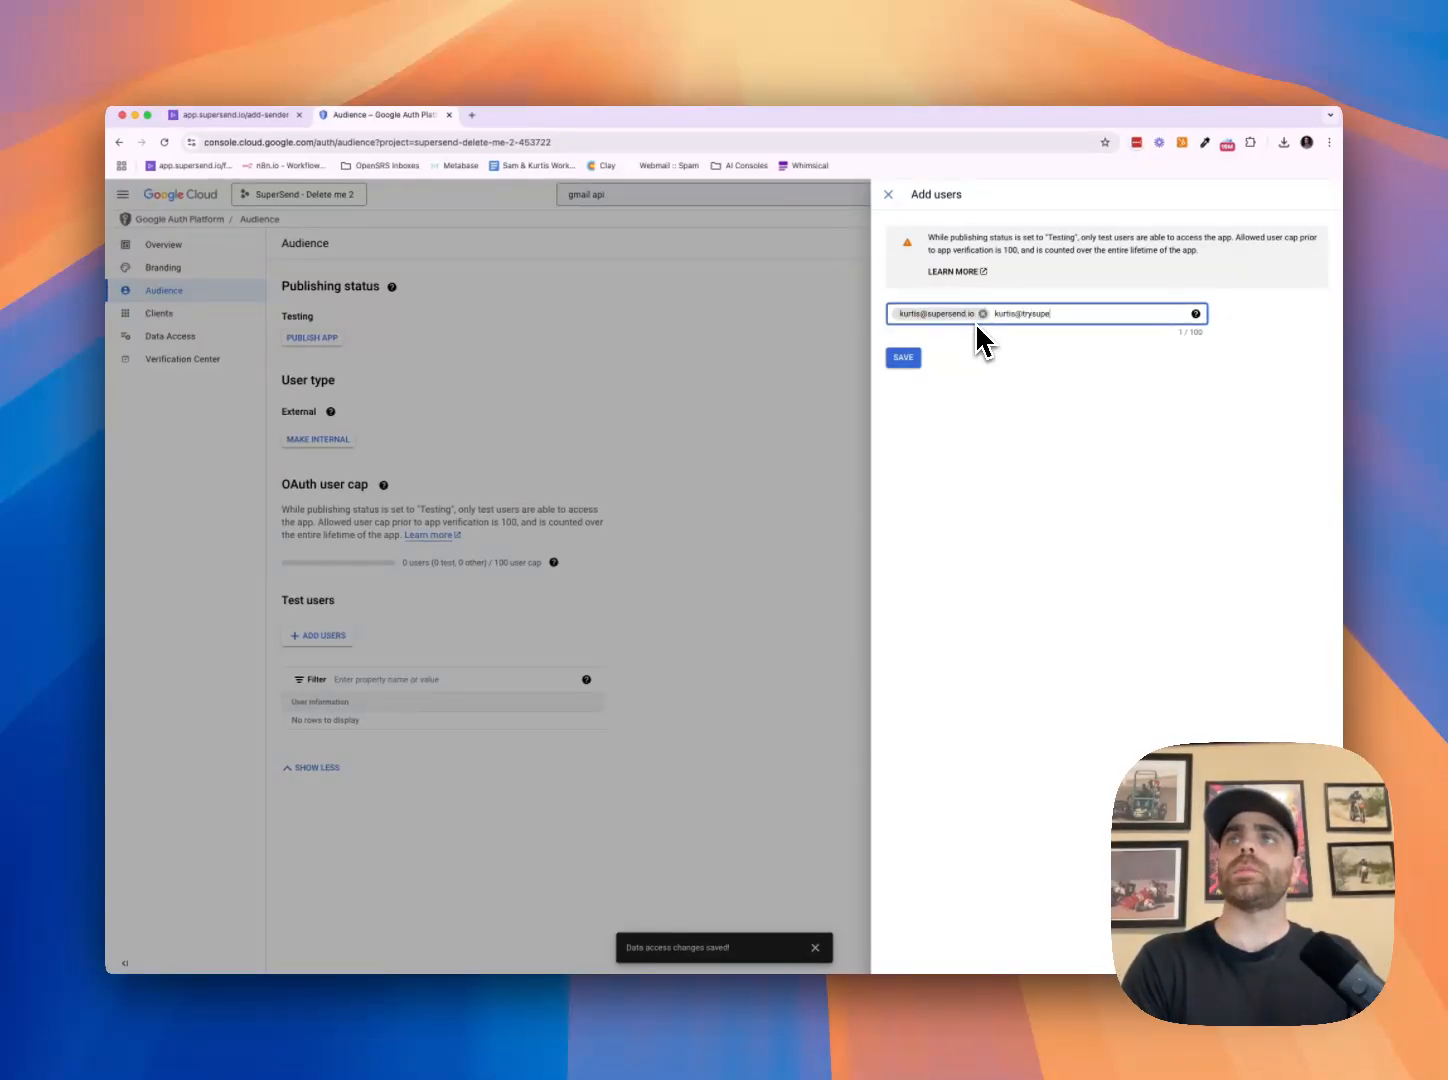
{"action": "key", "text": "Return"}
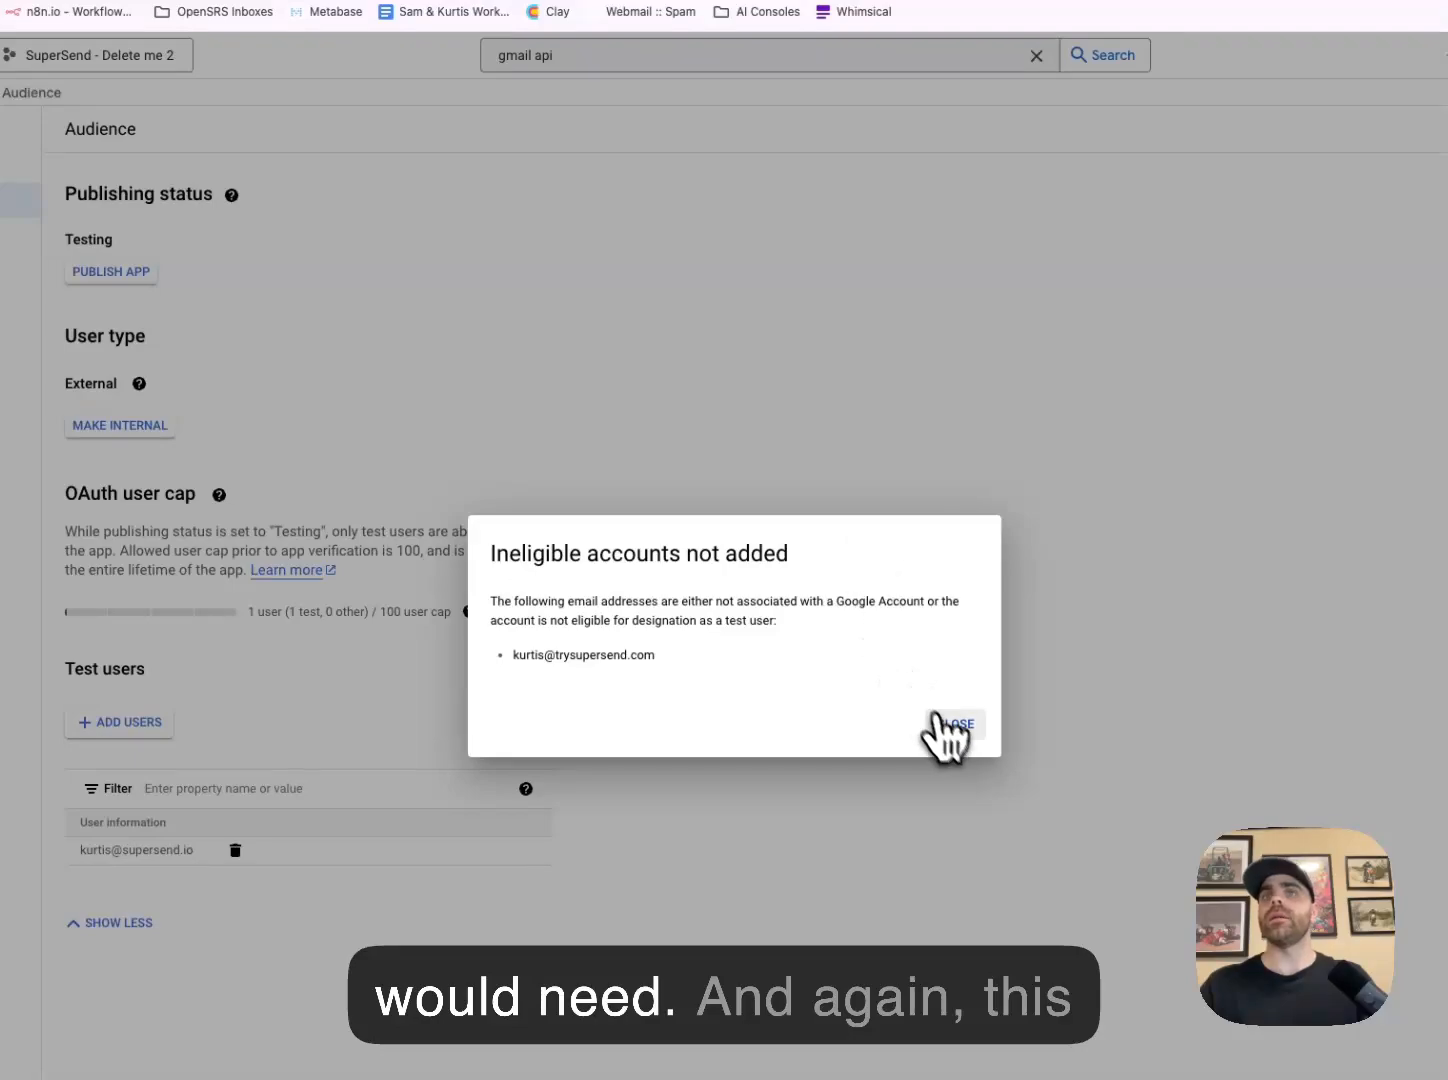
{"action": "left_click_drag", "start_coordinate": [624, 659], "coordinate": [549, 645]}
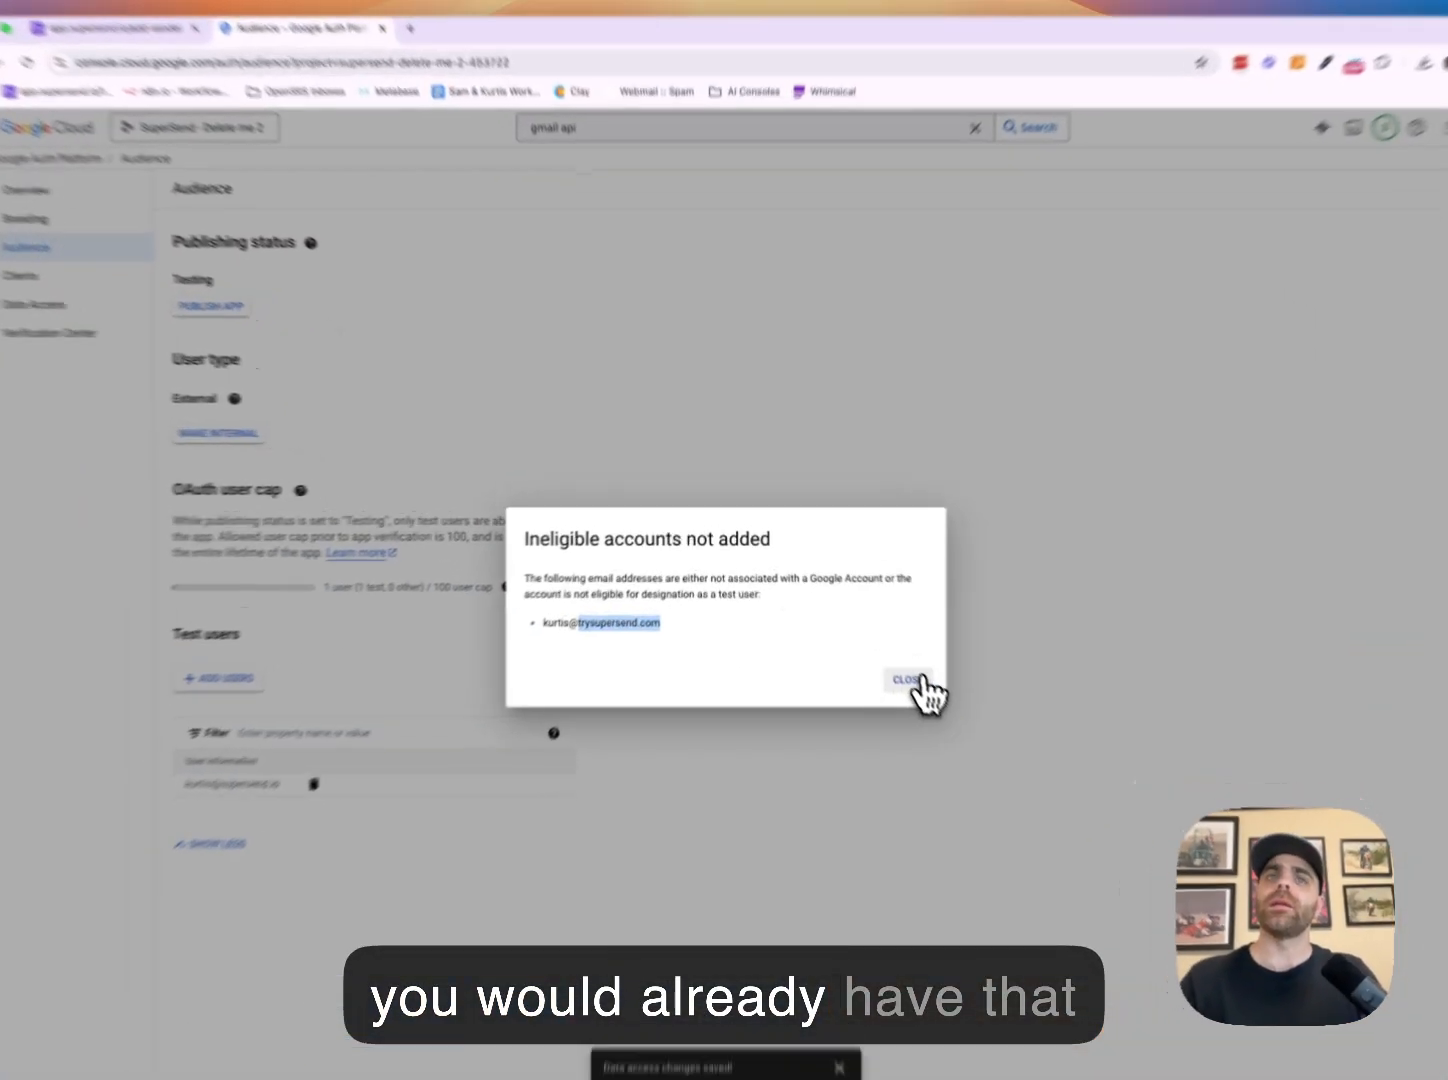
{"action": "left_click", "coordinate": [871, 637]}
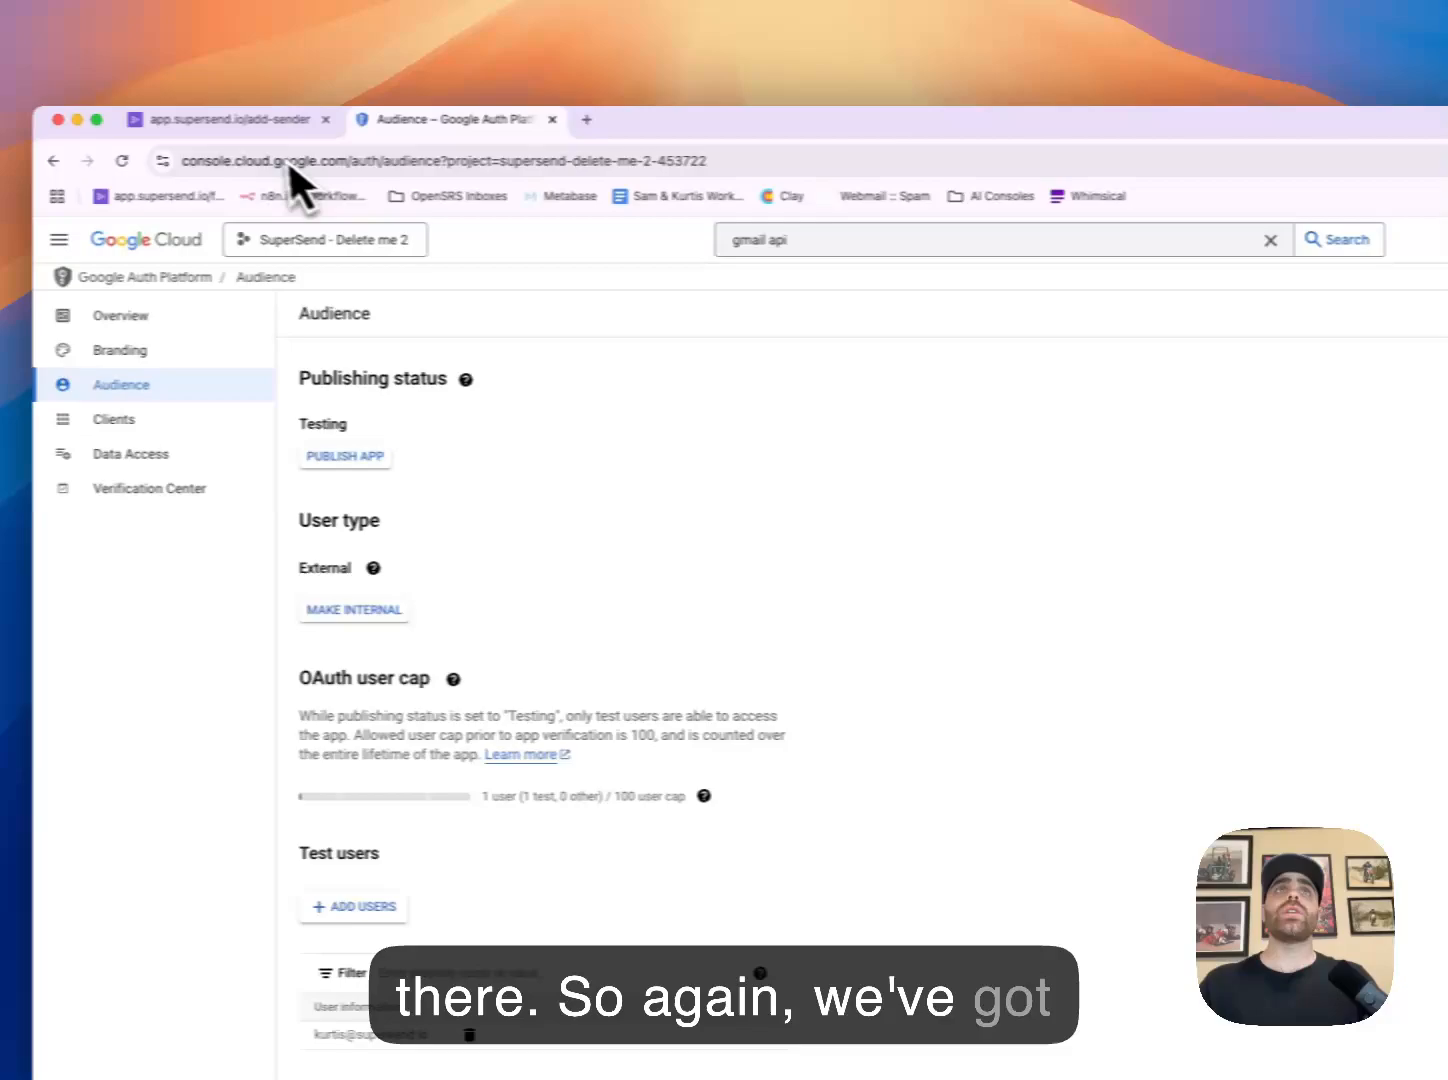
Upload the newest client_secret JSON from Downloads (0.47 KB) in SuperSend's JSON upload step
{"action": "left_click", "coordinate": [230, 119]}
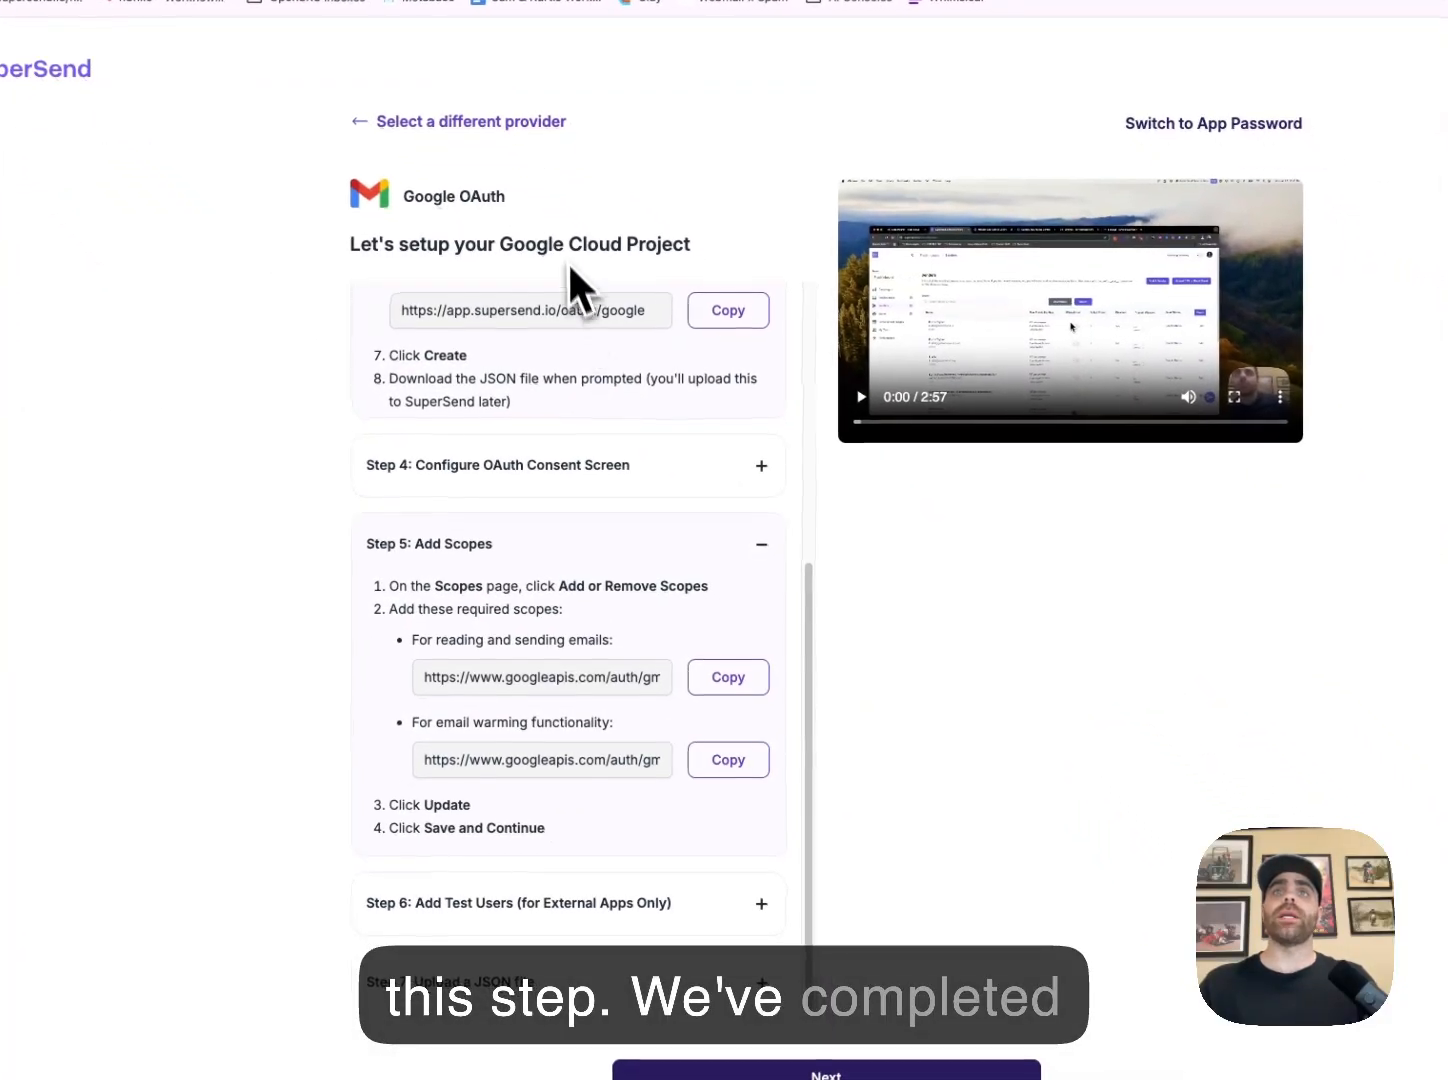
{"action": "left_click", "coordinate": [770, 556]}
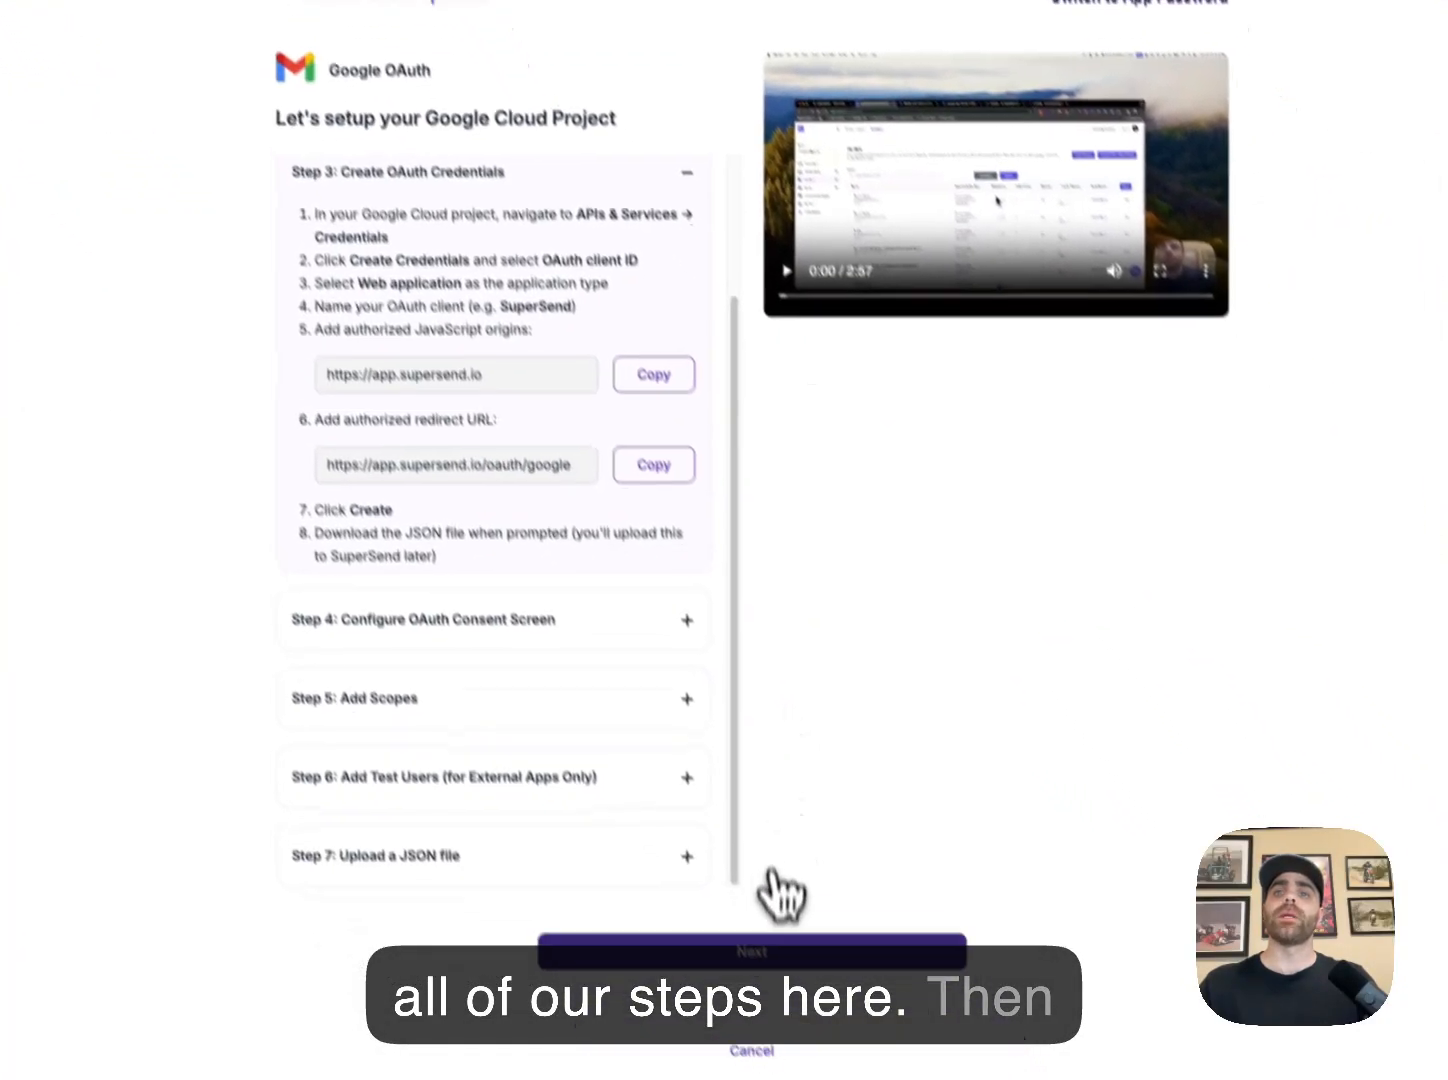
{"action": "left_click", "coordinate": [755, 916]}
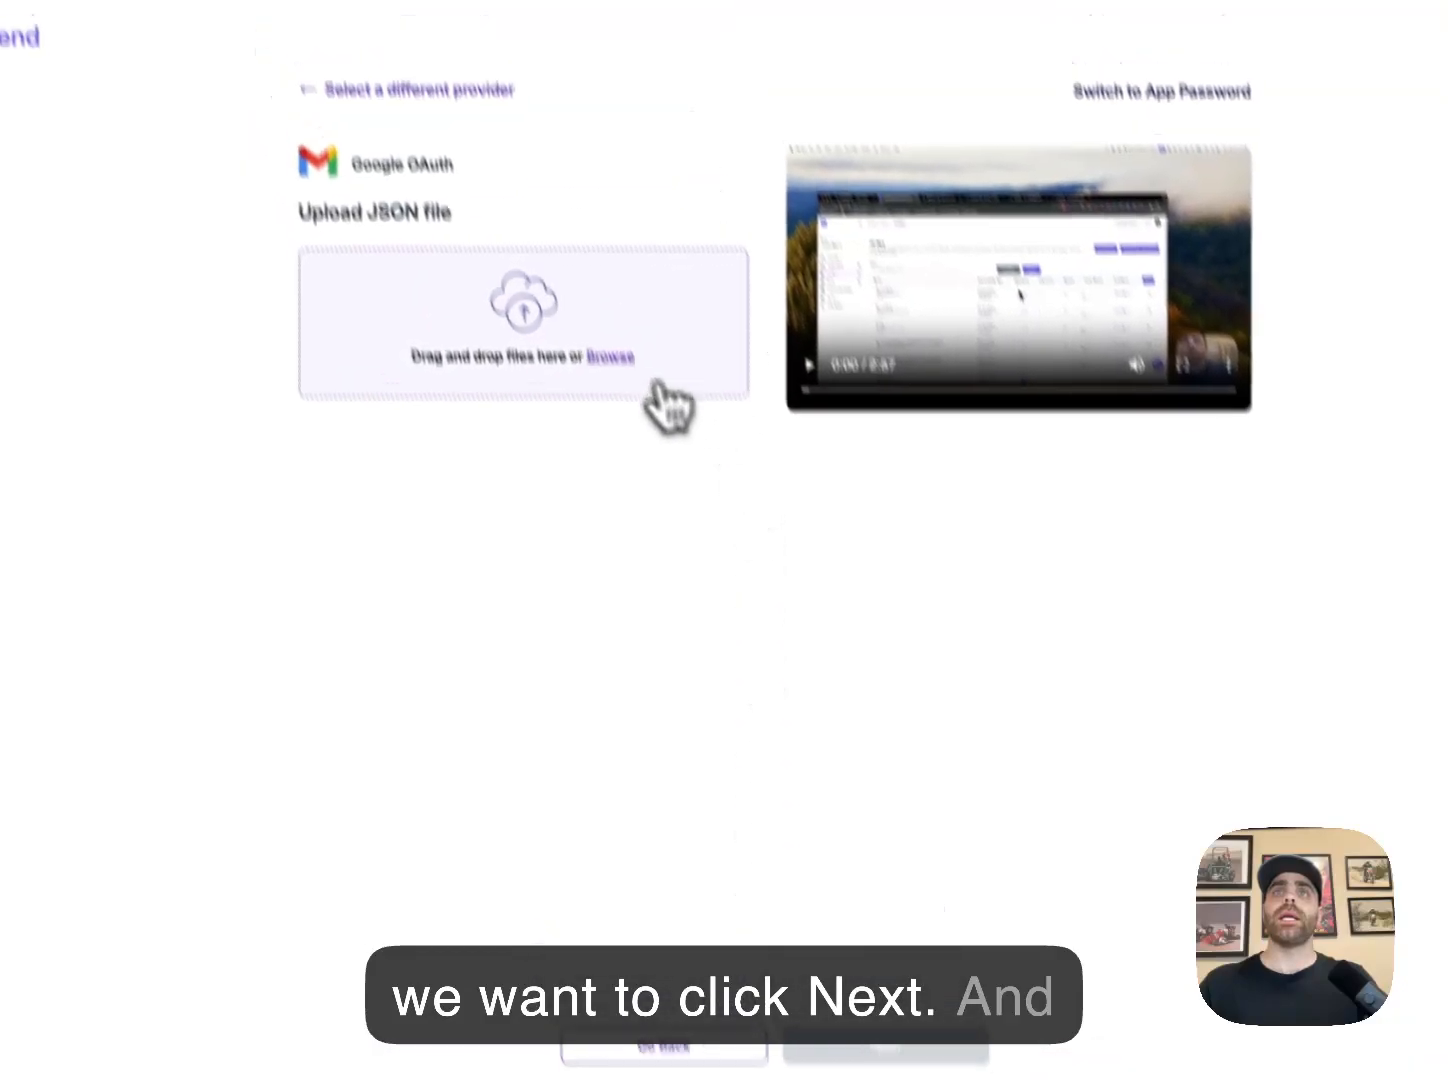
{"action": "left_click", "coordinate": [559, 213]}
{"action": "left_click", "coordinate": [378, 326]}
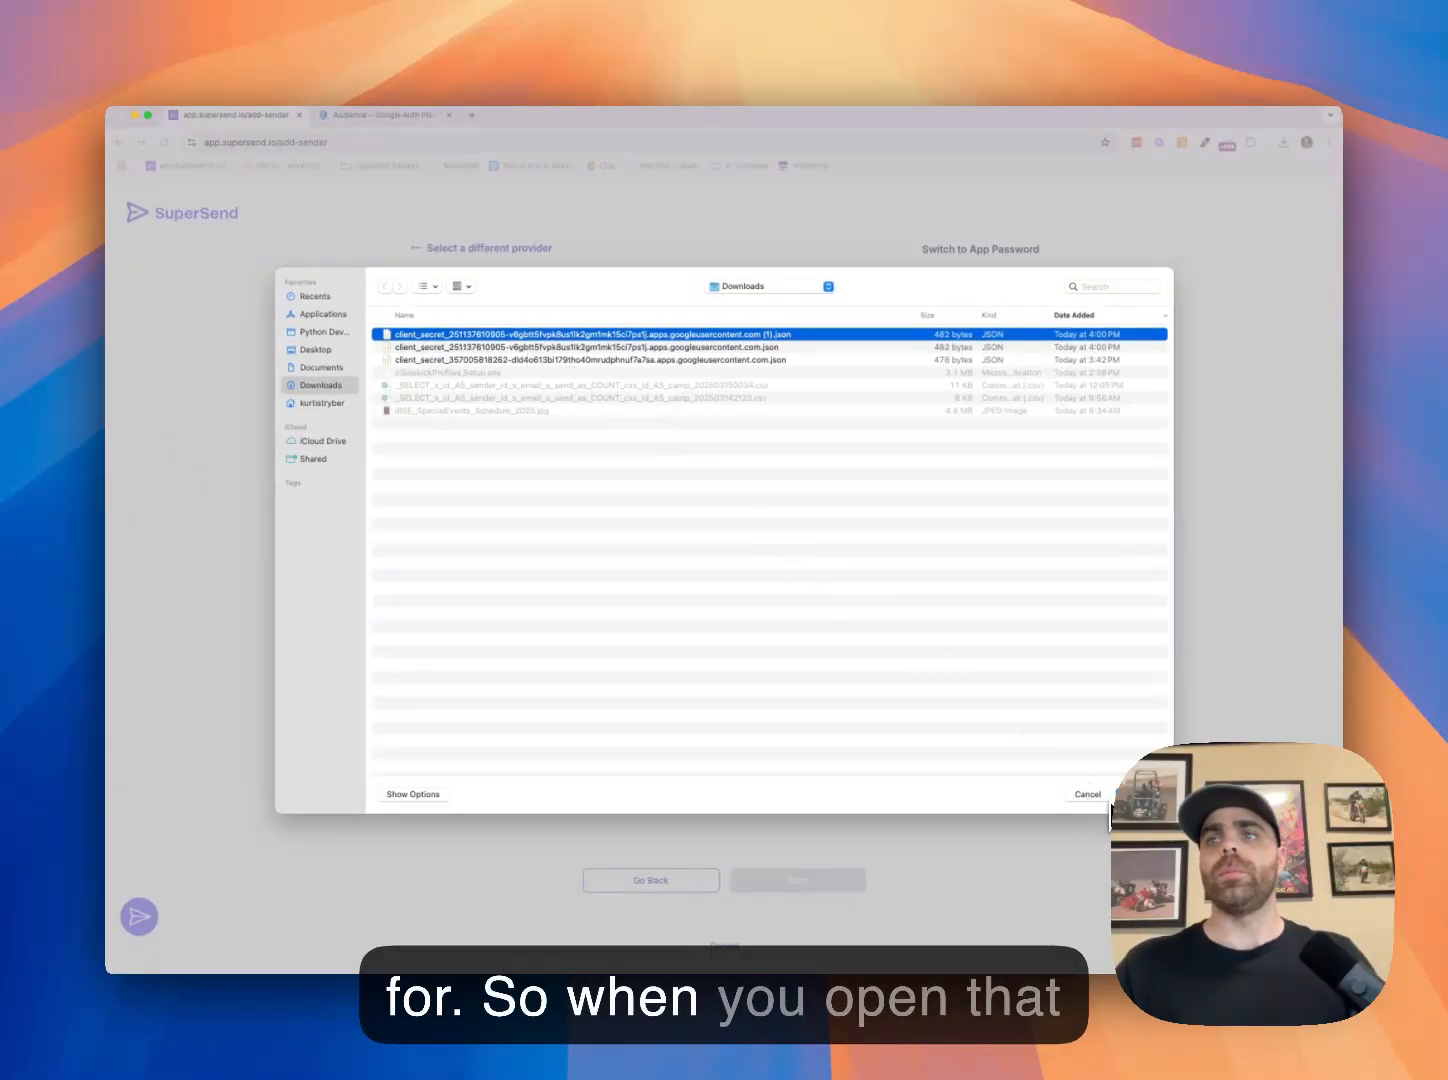
{"action": "left_click", "coordinate": [1133, 795]}
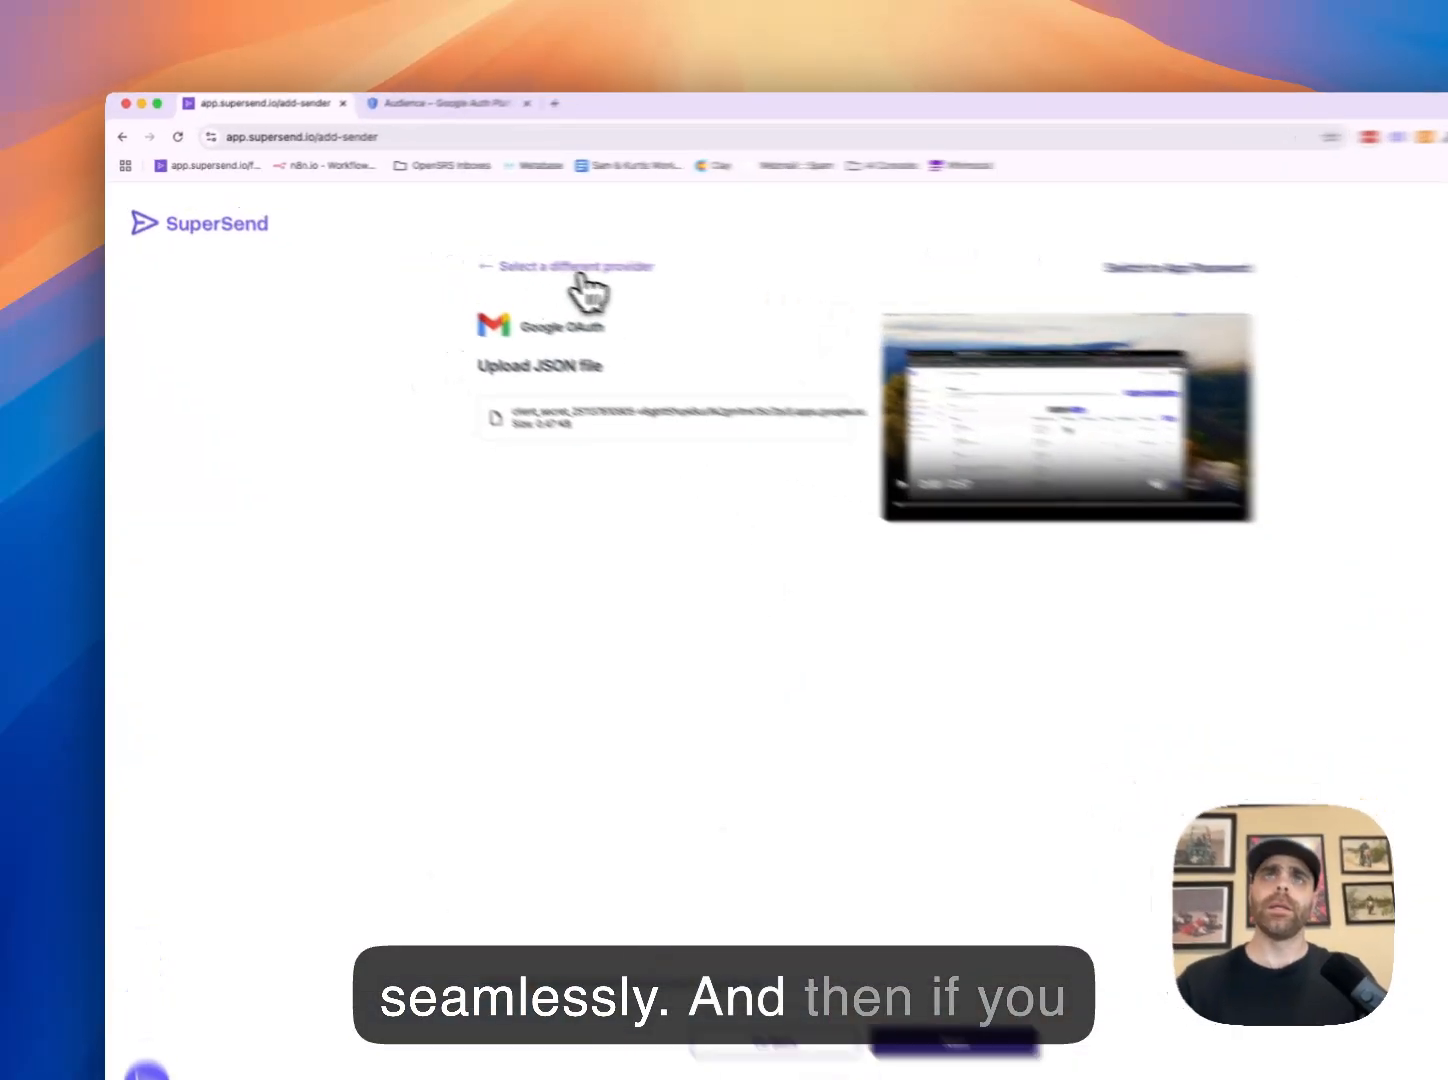
{"action": "left_click", "coordinate": [495, 252]}
Open Senders > All Senders, scroll to the Google-provider senders, and view one sender's details
{"action": "left_click", "coordinate": [487, 252]}
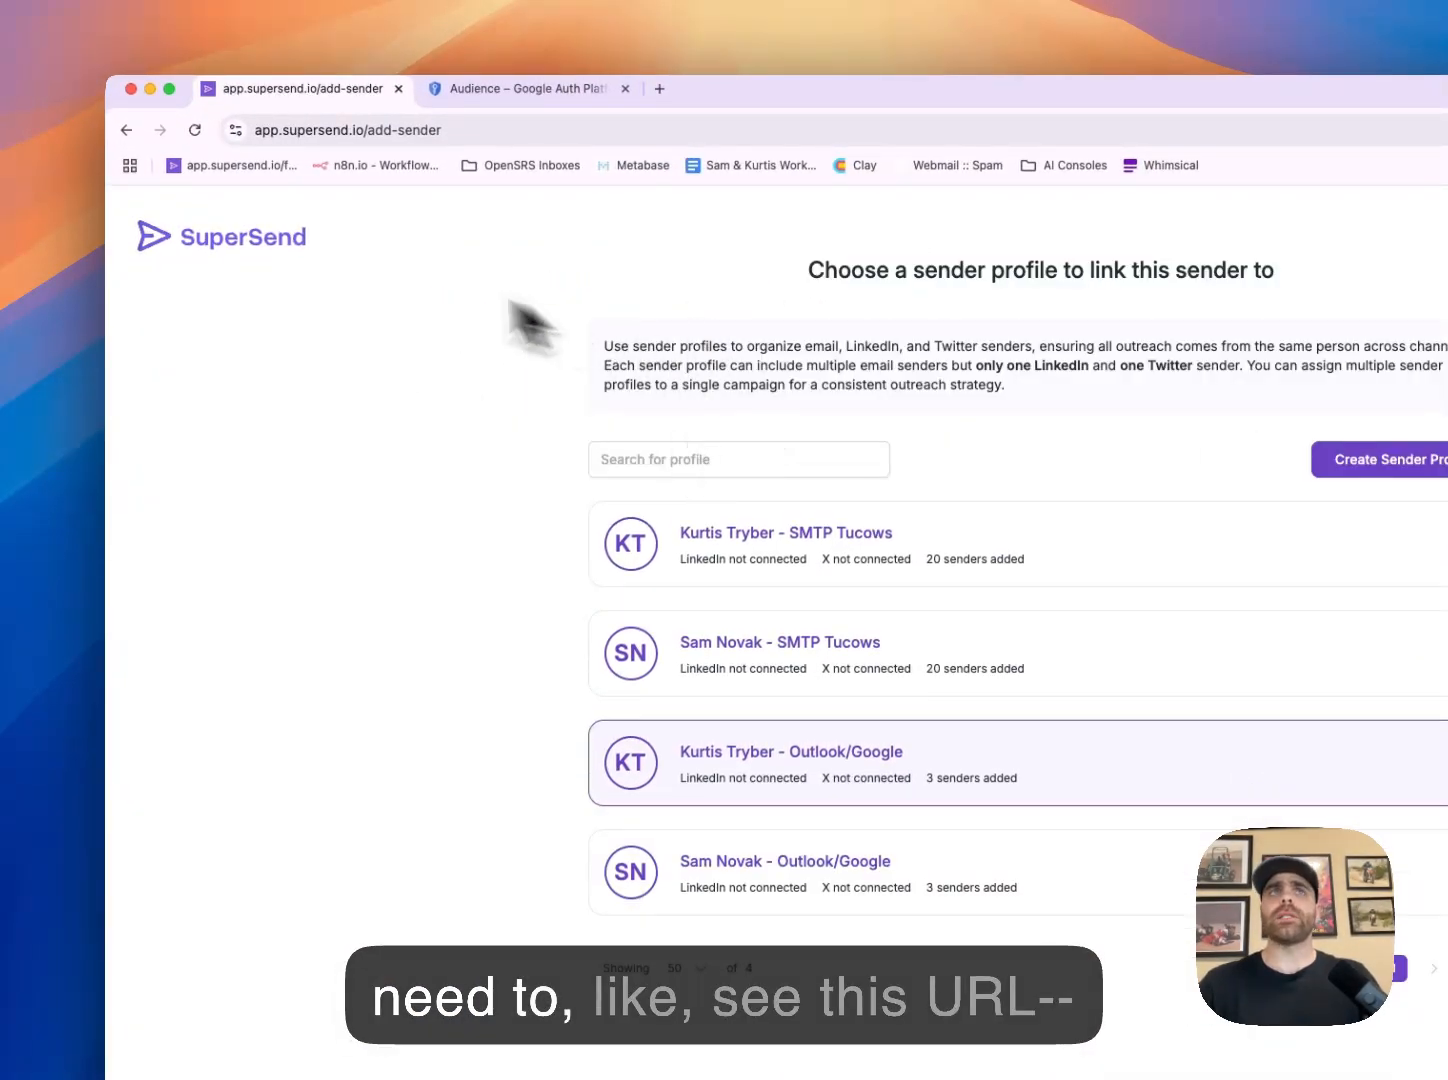
{"action": "left_click", "coordinate": [250, 239]}
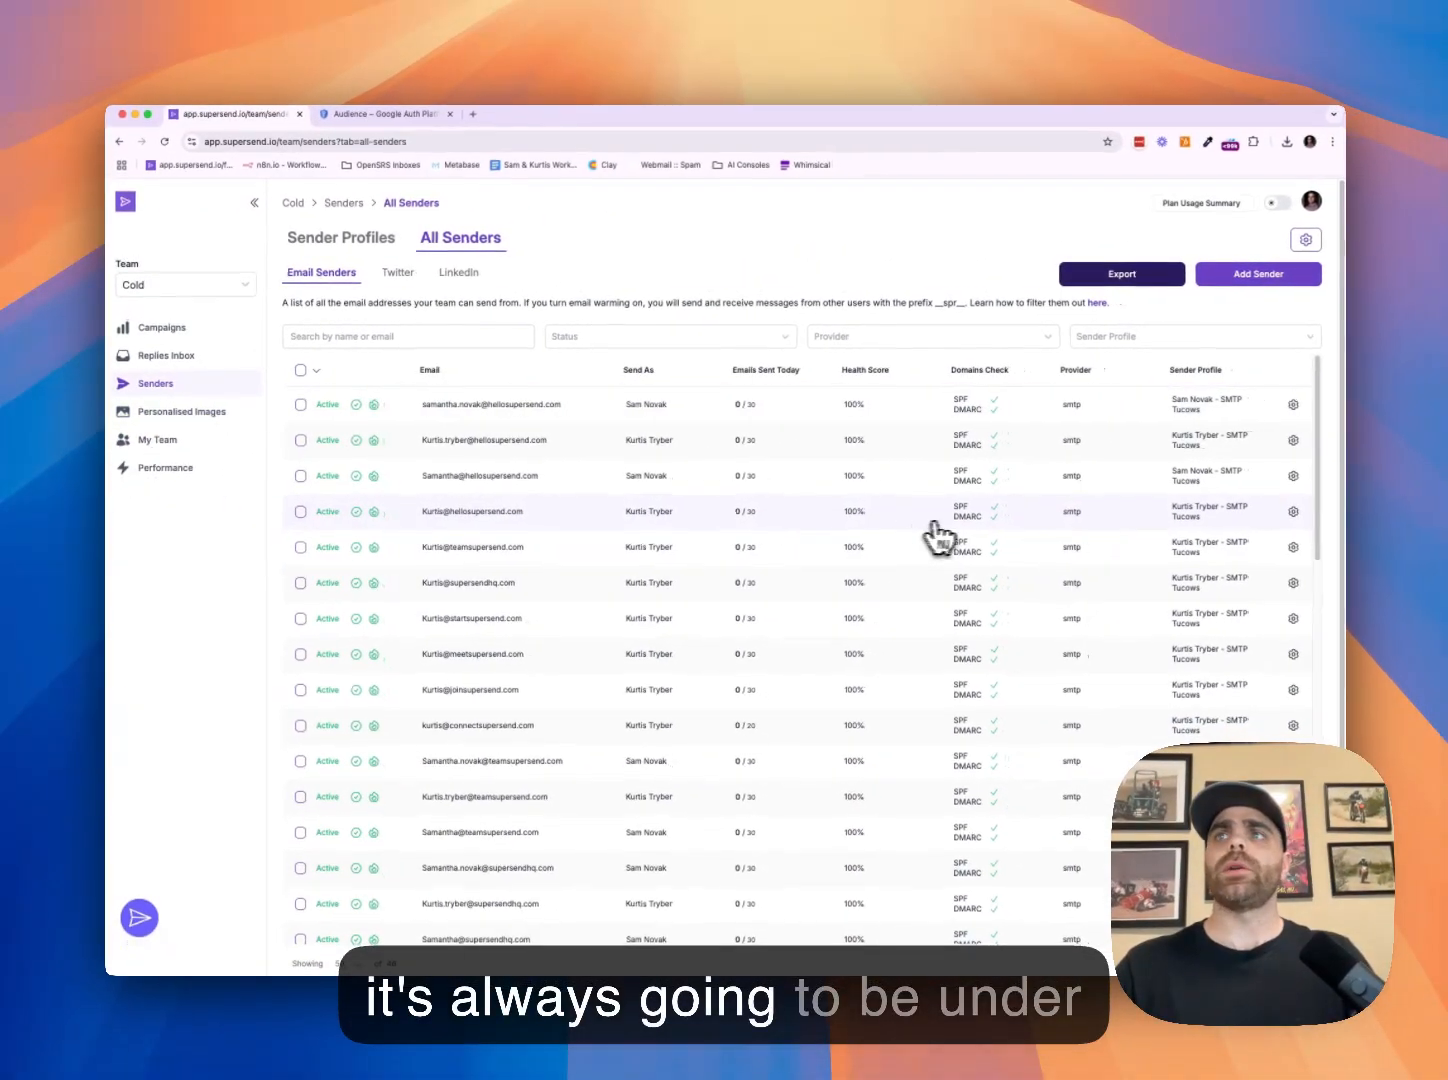
{"action": "scroll", "coordinate": [1261, 452], "scroll_direction": "down", "scroll_amount": 10}
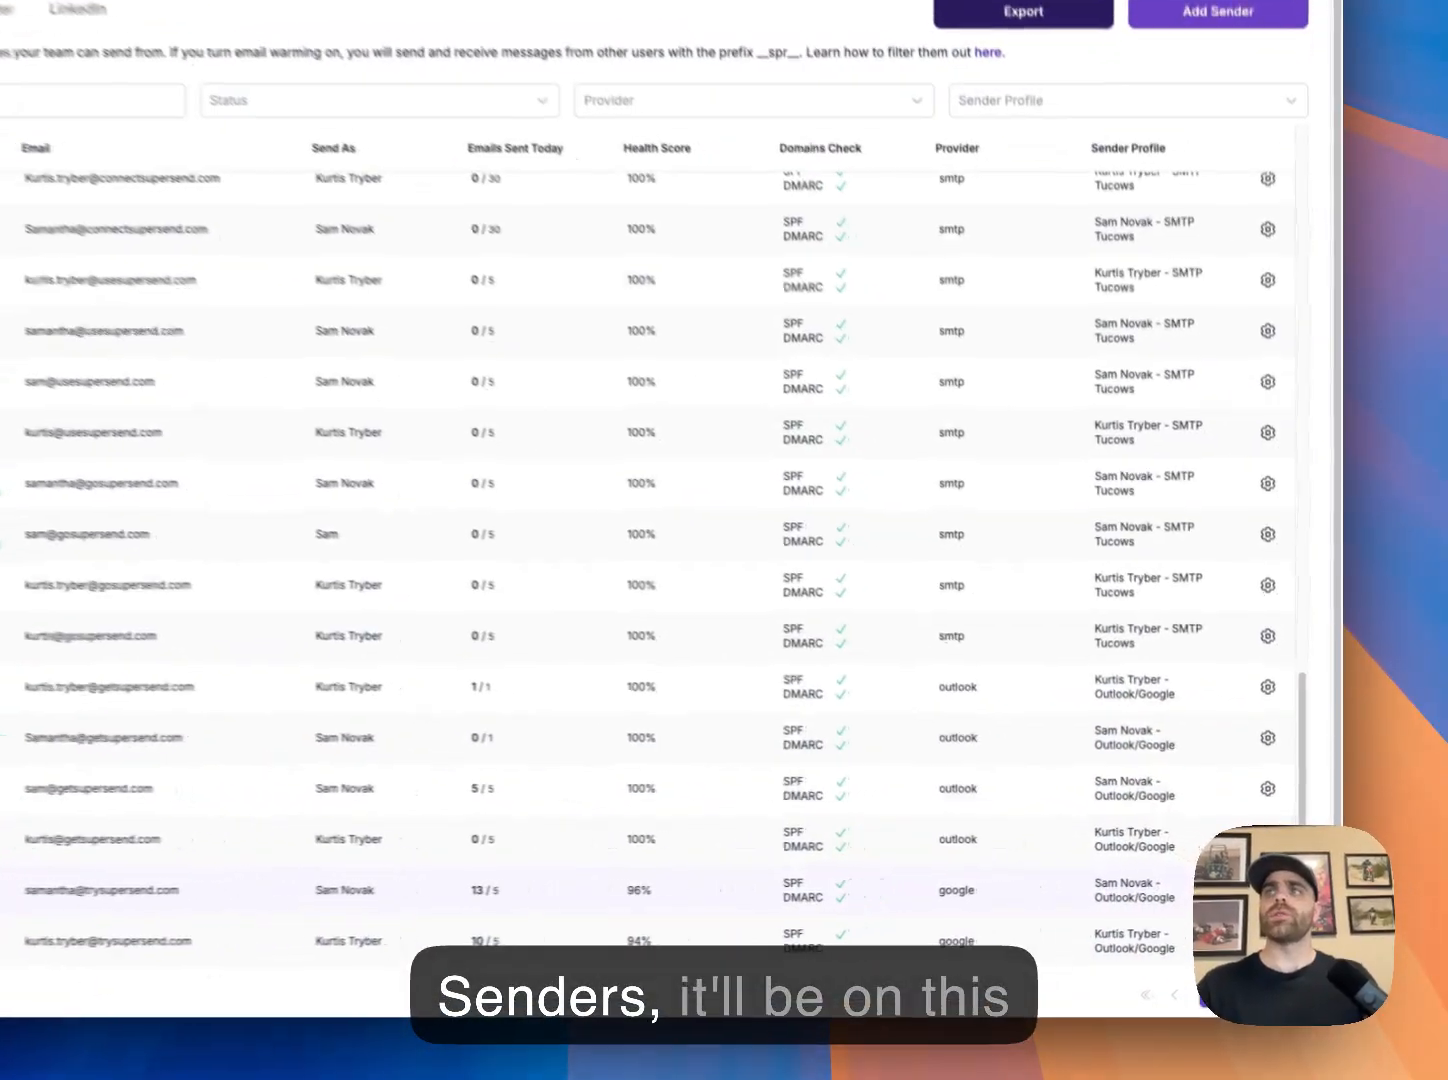
{"action": "left_click", "coordinate": [1289, 884]}
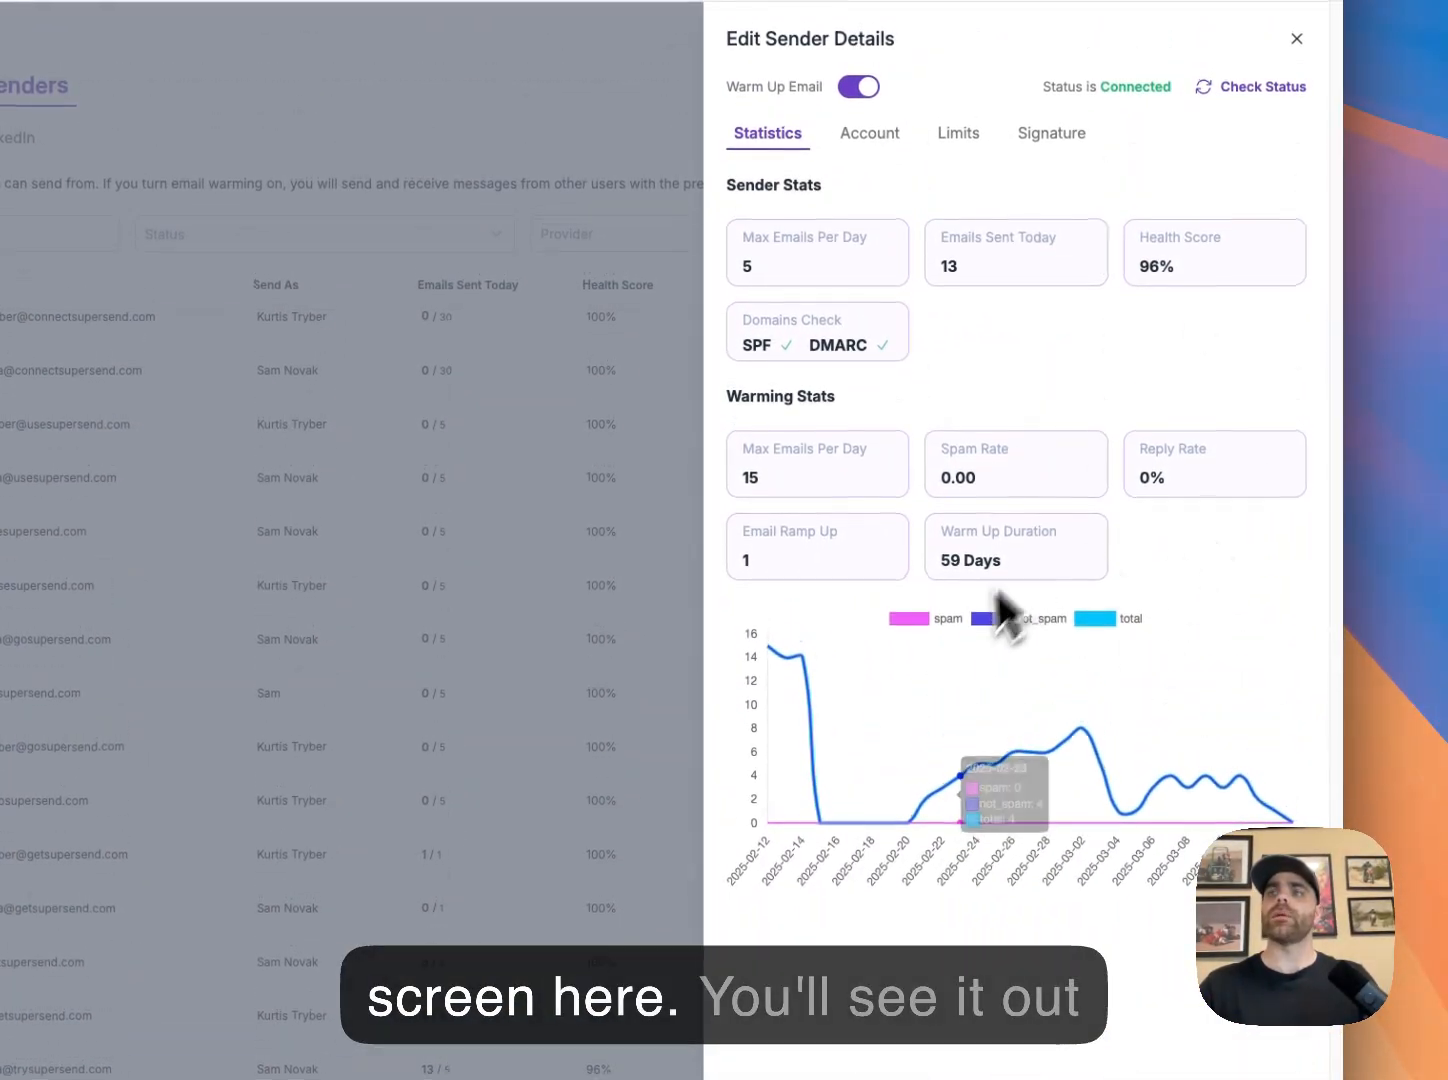
{"action": "left_click", "coordinate": [1086, 952]}
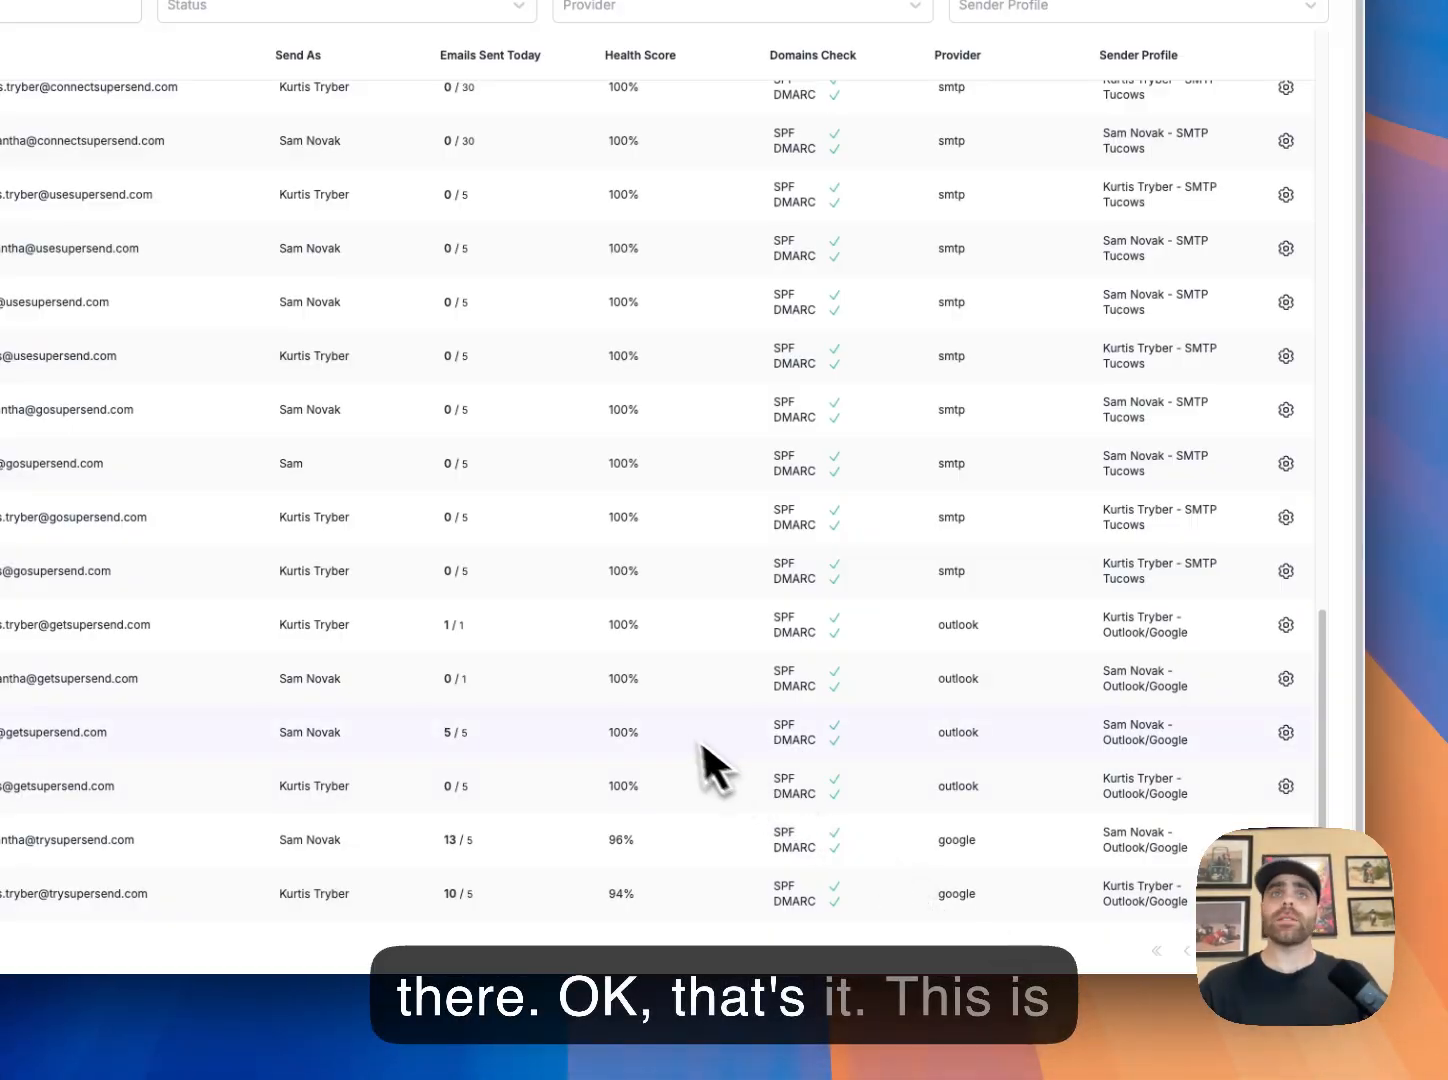